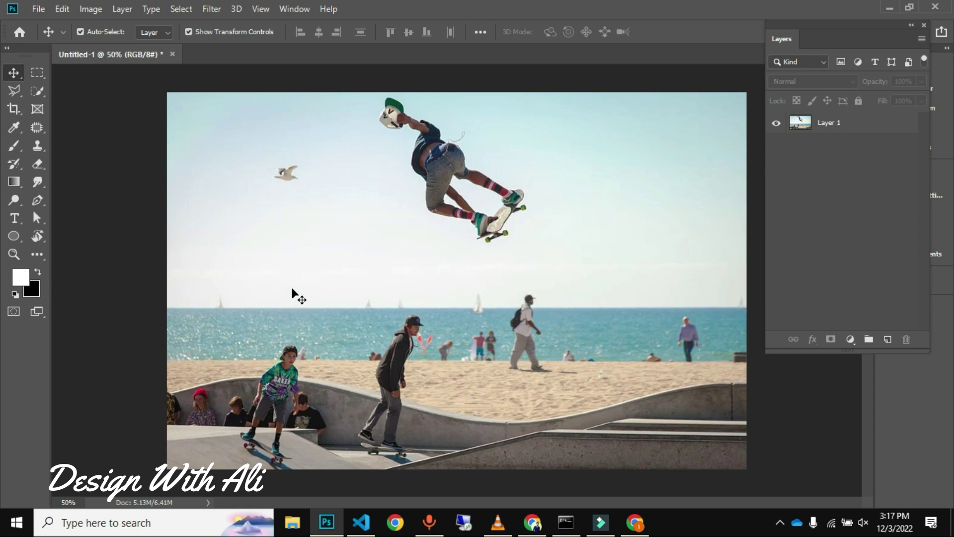
# Select Layer 1, lock all its attributes, and unlock it again
pyautogui.moveTo(813, 40); pyautogui.dragTo(801, 69)
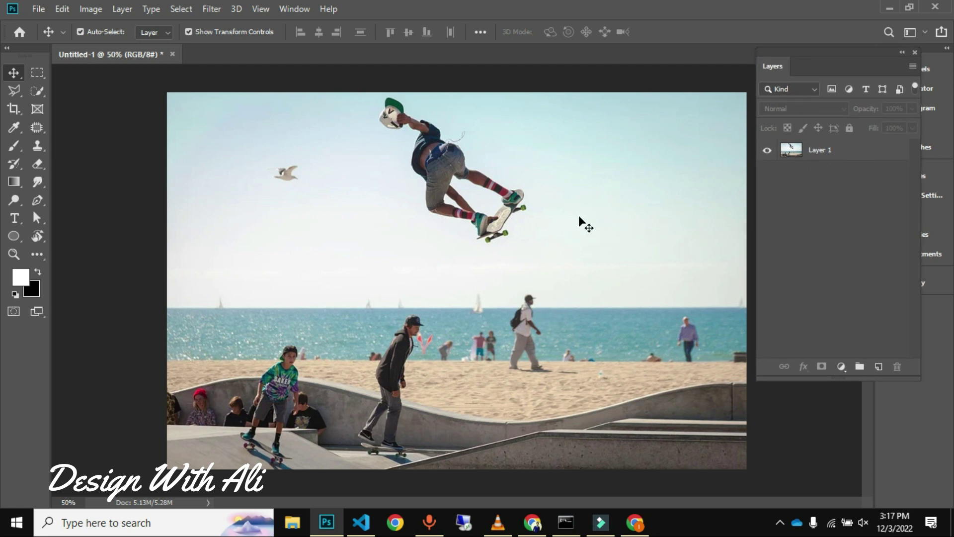
pyautogui.click(797, 154)
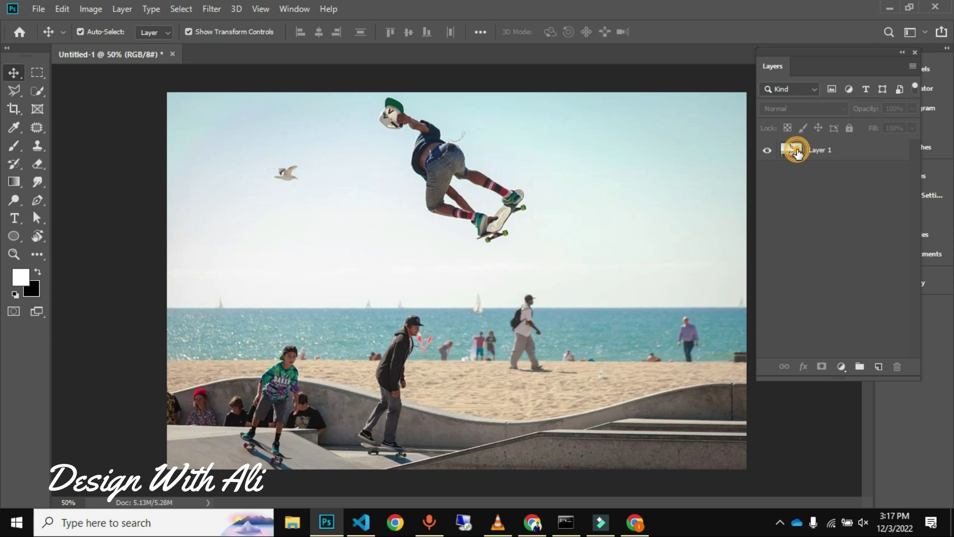
pyautogui.click(851, 129)
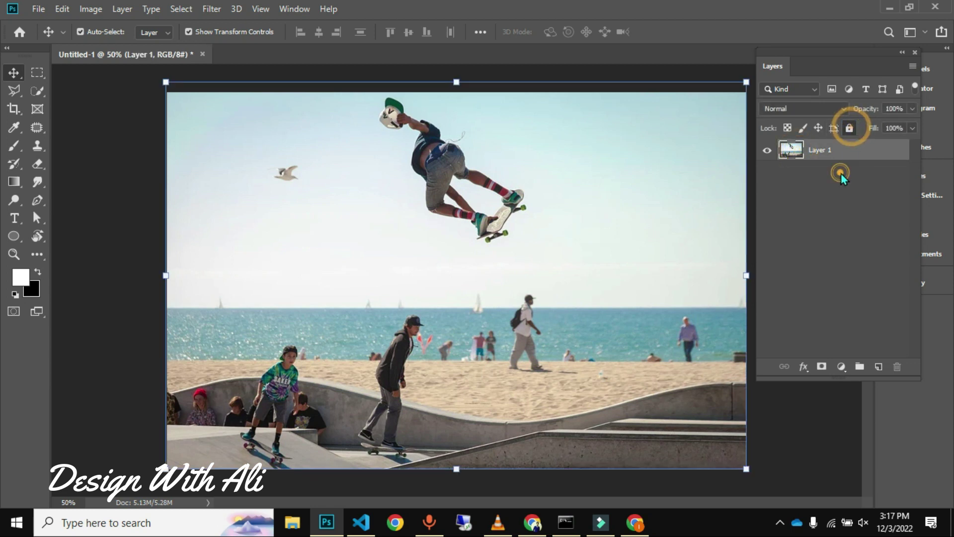
pyautogui.click(841, 174)
pyautogui.click(840, 153)
pyautogui.click(849, 128)
pyautogui.click(830, 192)
pyautogui.click(601, 200)
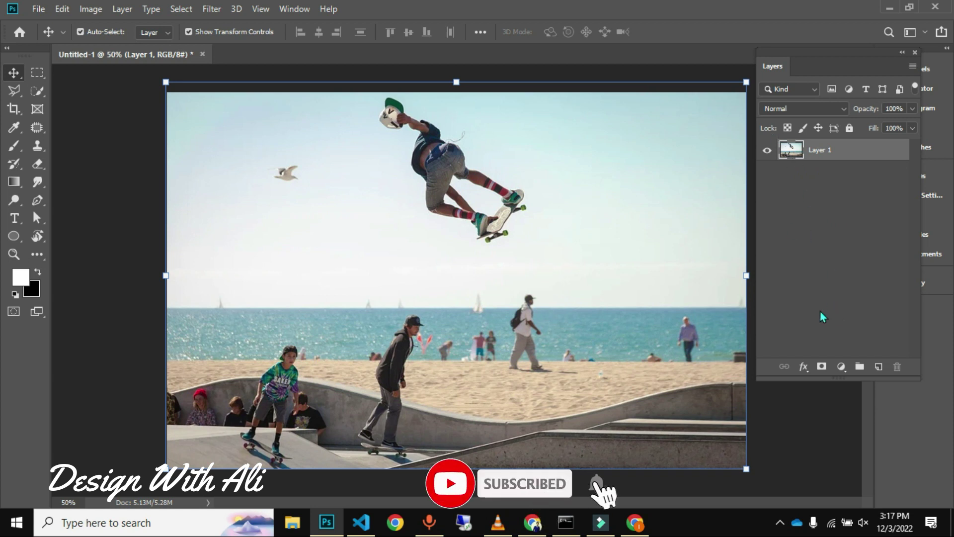
# Add a layer mask to Layer 1, try selecting the mask and the image separately, and leave the image active
pyautogui.click(822, 367)
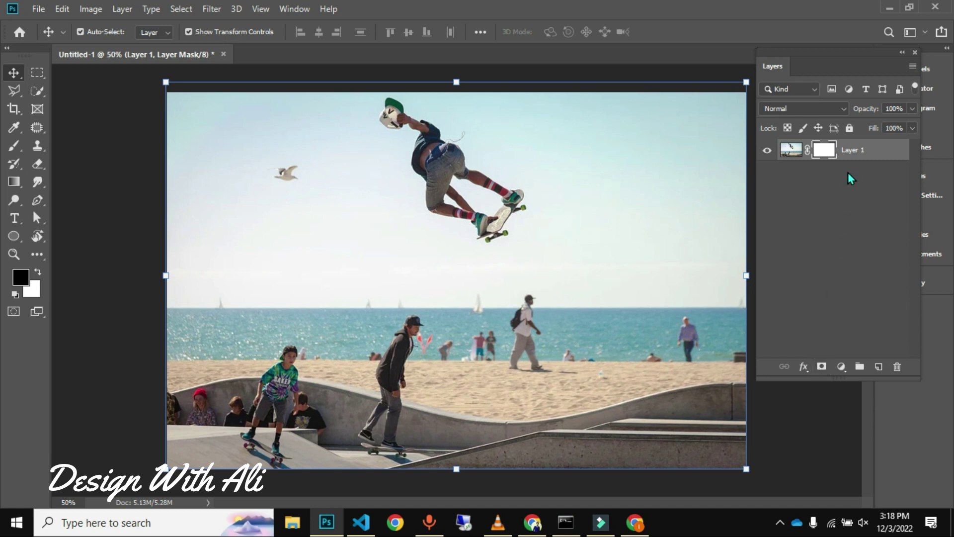
pyautogui.moveTo(842, 60); pyautogui.dragTo(837, 58)
pyautogui.click(824, 170)
pyautogui.click(817, 147)
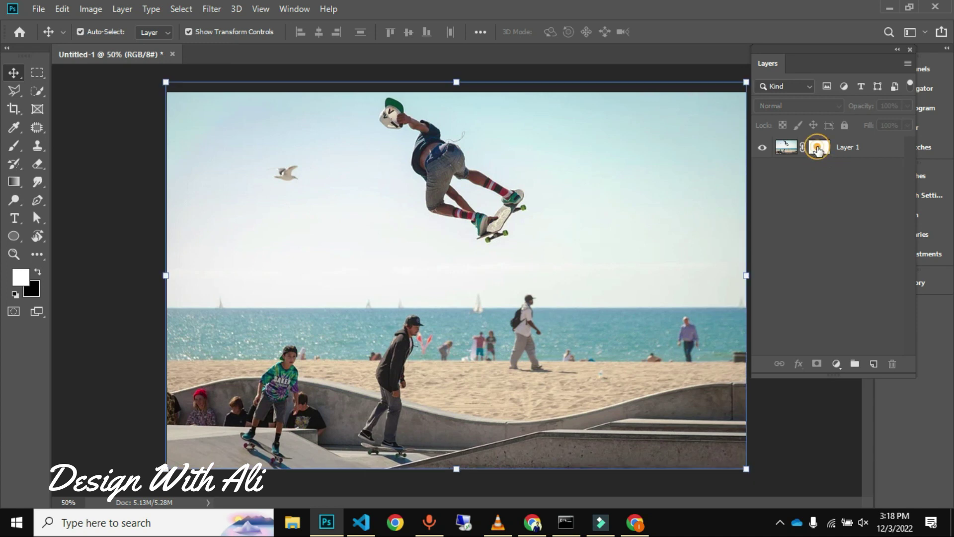
pyautogui.click(787, 148)
pyautogui.click(794, 165)
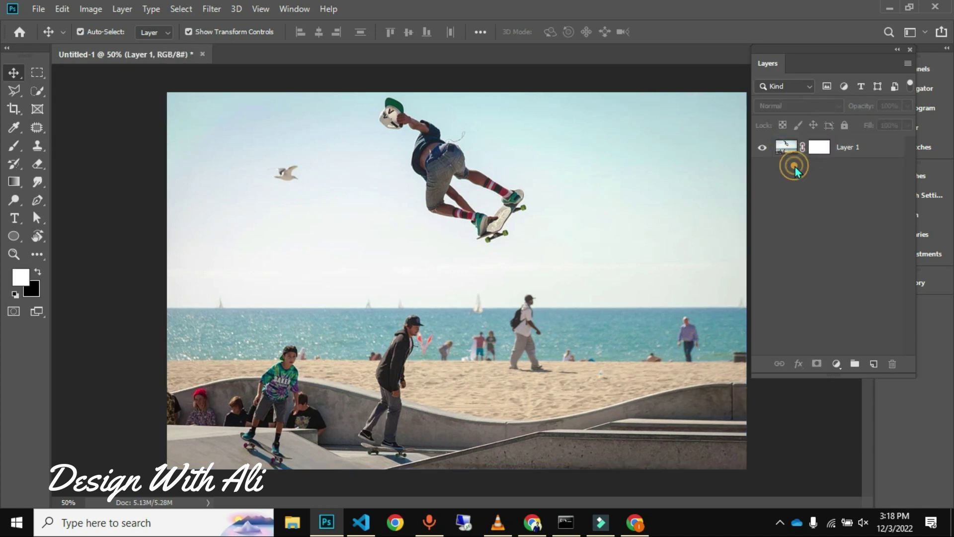
pyautogui.click(795, 144)
pyautogui.click(776, 152)
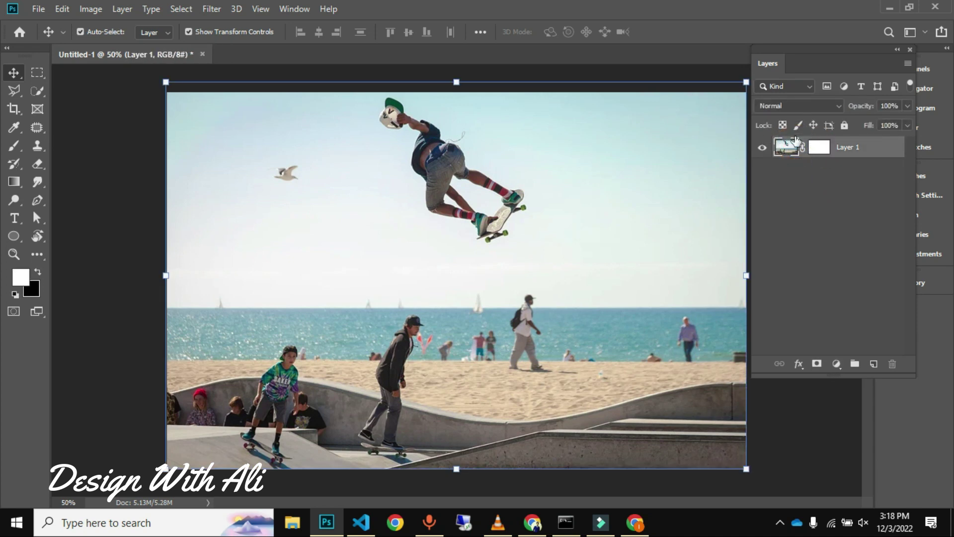
pyautogui.click(822, 149)
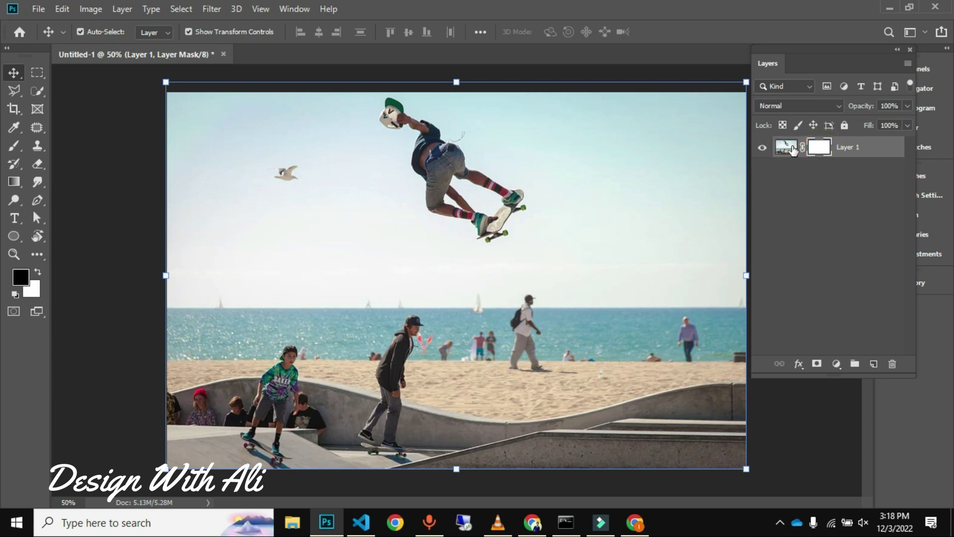
pyautogui.click(795, 165)
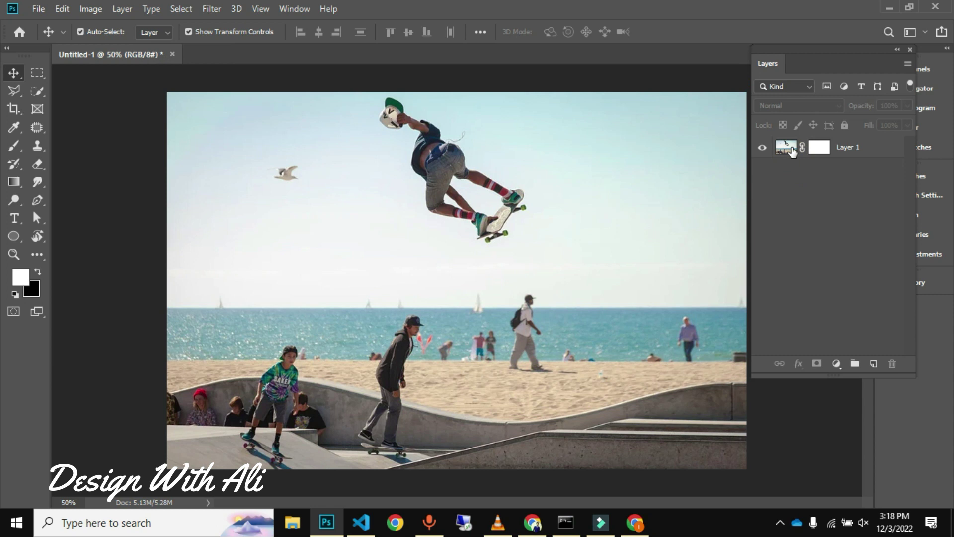
pyautogui.click(792, 151)
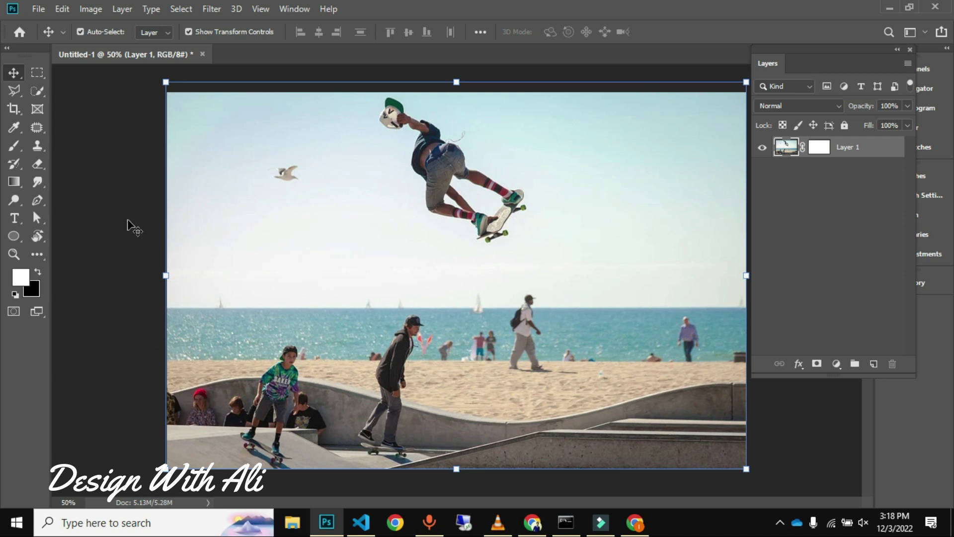
# Try to erase the sky and the airborne skateboarder from Layer 1's image with the Eraser at size 400
pyautogui.press('e')
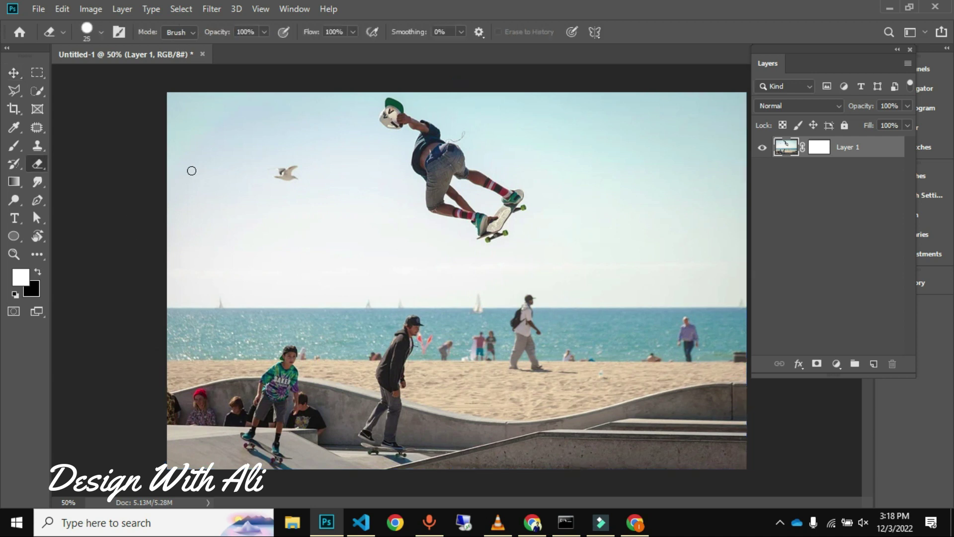
pyautogui.press(']')
pyautogui.press(']')
pyautogui.press(']')
pyautogui.press(']')
pyautogui.press(']')
pyautogui.press(']')
pyautogui.press(']')
pyautogui.press(']')
pyautogui.press(']')
pyautogui.press(']')
pyautogui.click(169, 198)
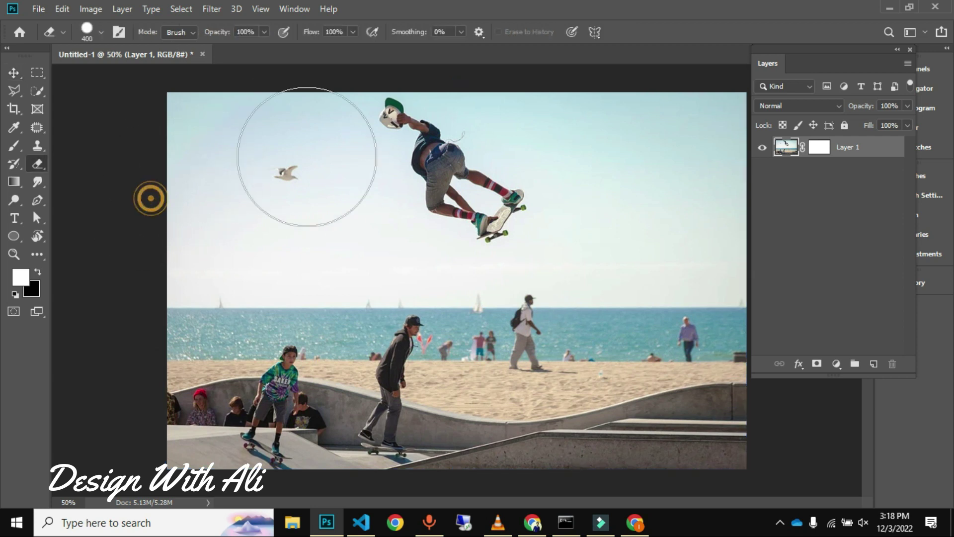
pyautogui.moveTo(419, 217)
pyautogui.mouseDown()
pyautogui.moveTo(404, 215)
pyautogui.moveTo(400, 194)
pyautogui.mouseUp()
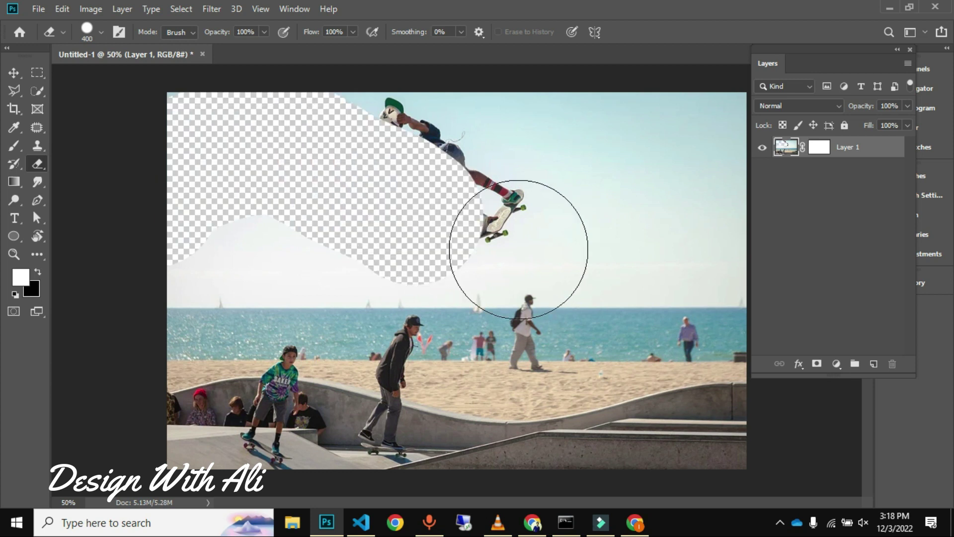
pyautogui.moveTo(619, 187); pyautogui.dragTo(430, 277)
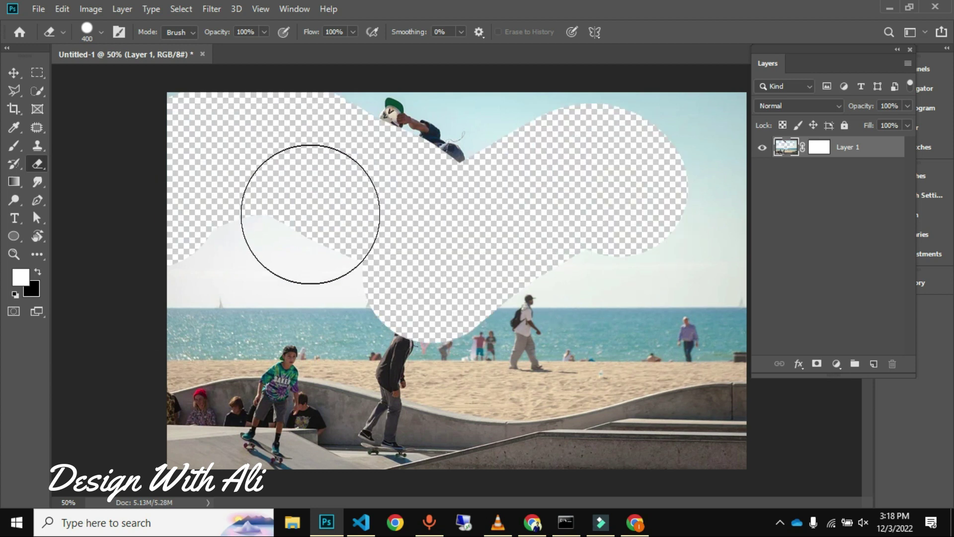
pyautogui.moveTo(313, 213); pyautogui.dragTo(308, 314)
# Undo the eraser strokes, the added layer mask and the locking of Layer 1
pyautogui.hotkey('ctrl', 'z')
pyautogui.hotkey('ctrl', 'z')
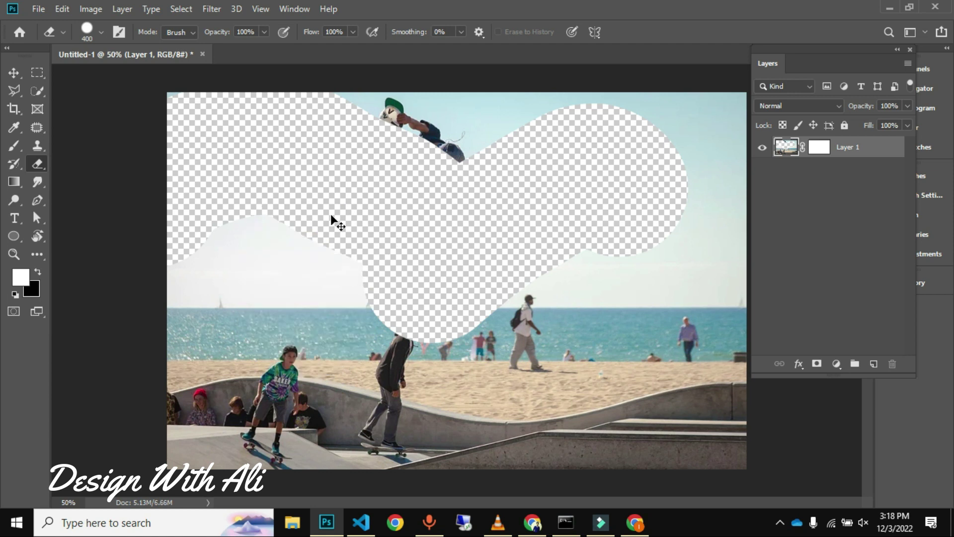
pyautogui.hotkey('ctrl', 'z')
pyautogui.moveTo(223, 166)
pyautogui.mouseDown()
pyautogui.moveTo(428, 168)
pyautogui.moveTo(662, 205)
pyautogui.moveTo(728, 247)
pyautogui.moveTo(655, 286)
pyautogui.moveTo(239, 283)
pyautogui.moveTo(182, 243)
pyautogui.moveTo(421, 119)
pyautogui.moveTo(725, 124)
pyautogui.moveTo(772, 244)
pyautogui.moveTo(614, 297)
pyautogui.moveTo(333, 291)
pyautogui.moveTo(137, 260)
pyautogui.moveTo(140, 270)
pyautogui.moveTo(257, 289)
pyautogui.moveTo(755, 297)
pyautogui.moveTo(166, 273)
pyautogui.moveTo(304, 286)
pyautogui.moveTo(747, 287)
pyautogui.moveTo(223, 296)
pyautogui.moveTo(519, 180)
pyautogui.mouseUp()
pyautogui.hotkey('ctrl', 'z')
pyautogui.hotkey('ctrl', 'z')
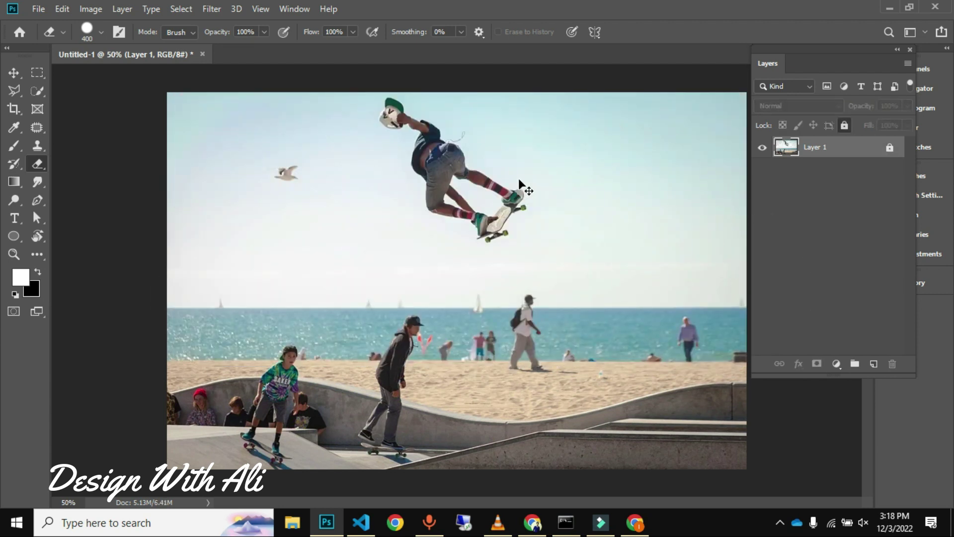
pyautogui.hotkey('ctrl', 'z')
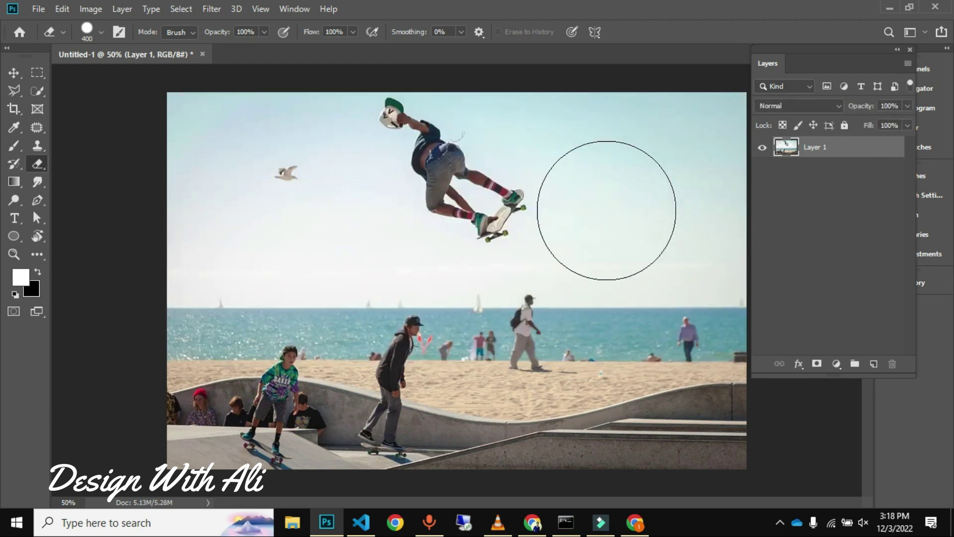
# Add a white layer mask to Layer 1 and make the mask active for editing
pyautogui.click(817, 363)
pyautogui.click(797, 259)
pyautogui.click(543, 233)
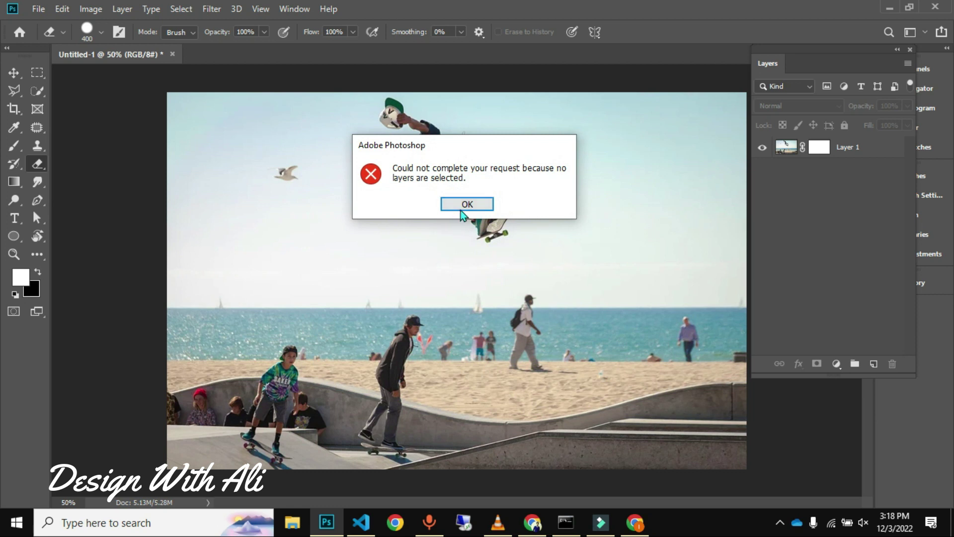
pyautogui.click(461, 204)
pyautogui.click(819, 147)
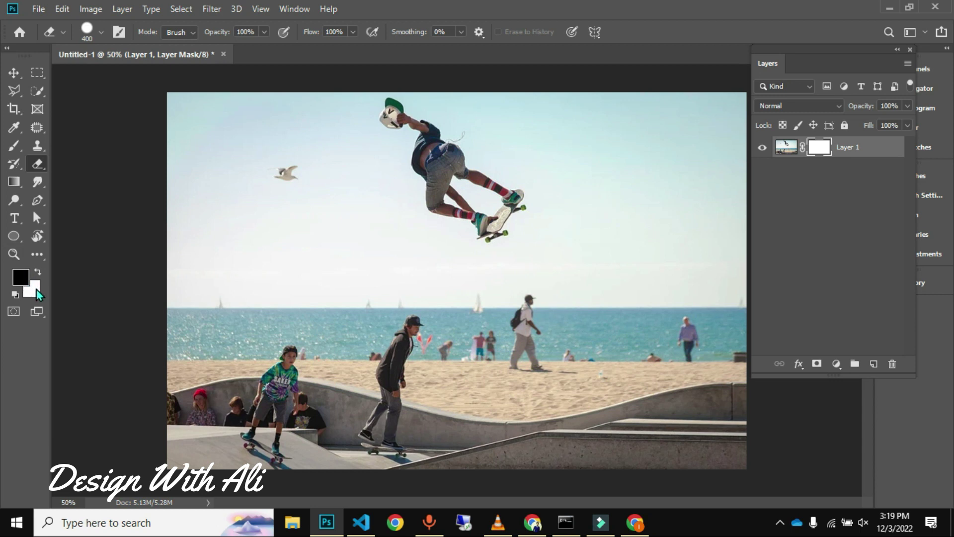
# Paint black on the mask with a soft 300 px Brush to hide the sky and the airborne skateboarder
pyautogui.click(14, 146)
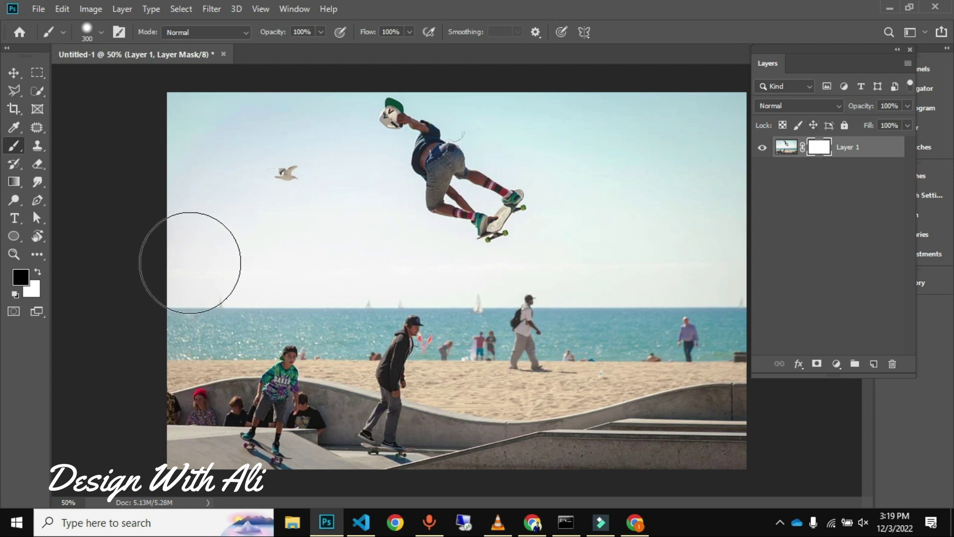
pyautogui.moveTo(196, 260)
pyautogui.mouseDown()
pyautogui.moveTo(228, 259)
pyautogui.moveTo(166, 254)
pyautogui.moveTo(767, 247)
pyautogui.moveTo(762, 149)
pyautogui.moveTo(677, 121)
pyautogui.moveTo(188, 141)
pyautogui.moveTo(170, 183)
pyautogui.moveTo(555, 197)
pyautogui.moveTo(816, 177)
pyautogui.mouseUp()
pyautogui.moveTo(233, 143)
pyautogui.mouseDown()
pyautogui.moveTo(174, 104)
pyautogui.moveTo(661, 129)
pyautogui.moveTo(708, 256)
pyautogui.moveTo(480, 274)
pyautogui.moveTo(153, 223)
pyautogui.moveTo(682, 246)
pyautogui.moveTo(860, 240)
pyautogui.moveTo(434, 271)
pyautogui.mouseUp()
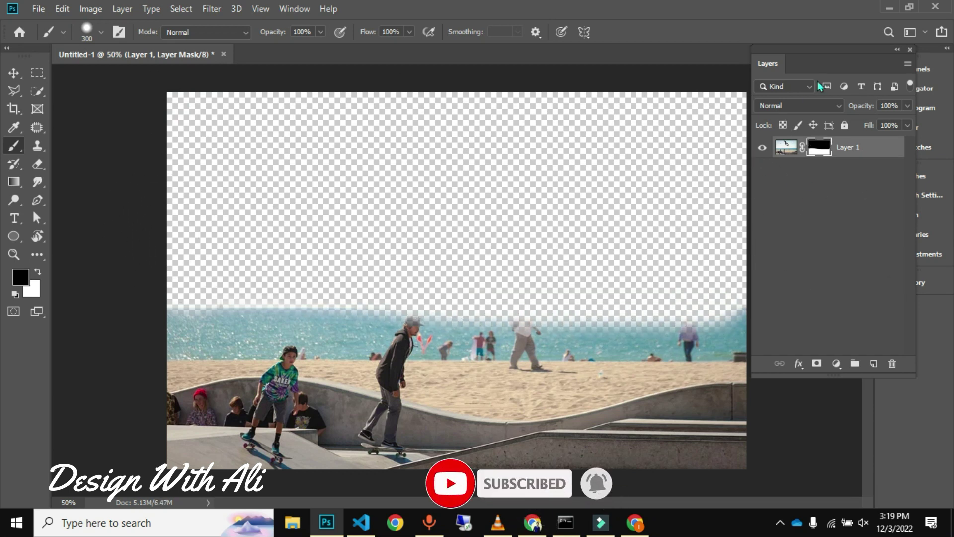
# Examine Layer 1's mask thumbnail and compare its black and white areas with the hidden and visible parts of the photo
pyautogui.moveTo(831, 50); pyautogui.dragTo(484, 100)
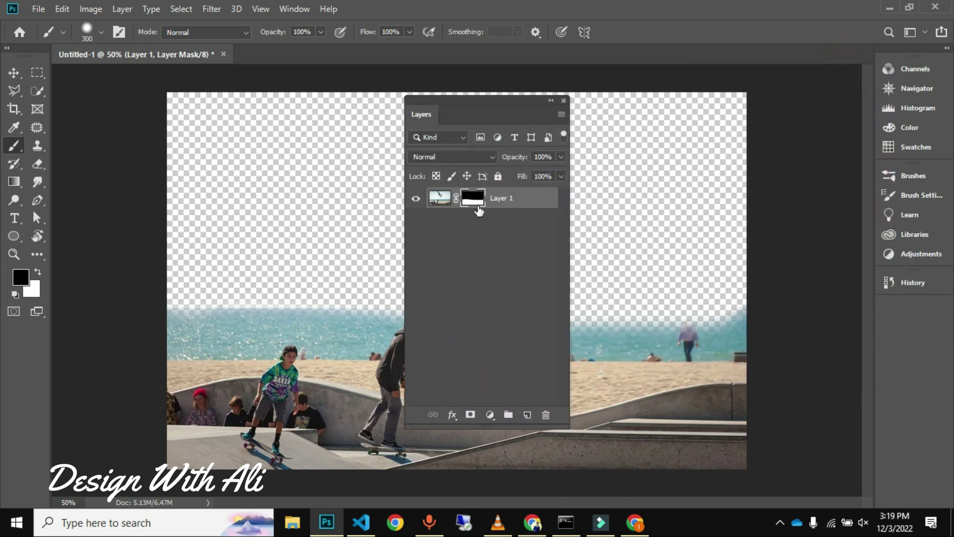
pyautogui.moveTo(490, 116); pyautogui.dragTo(717, 40)
pyautogui.click(690, 191)
pyautogui.click(697, 122)
pyautogui.click(698, 160)
pyautogui.click(698, 123)
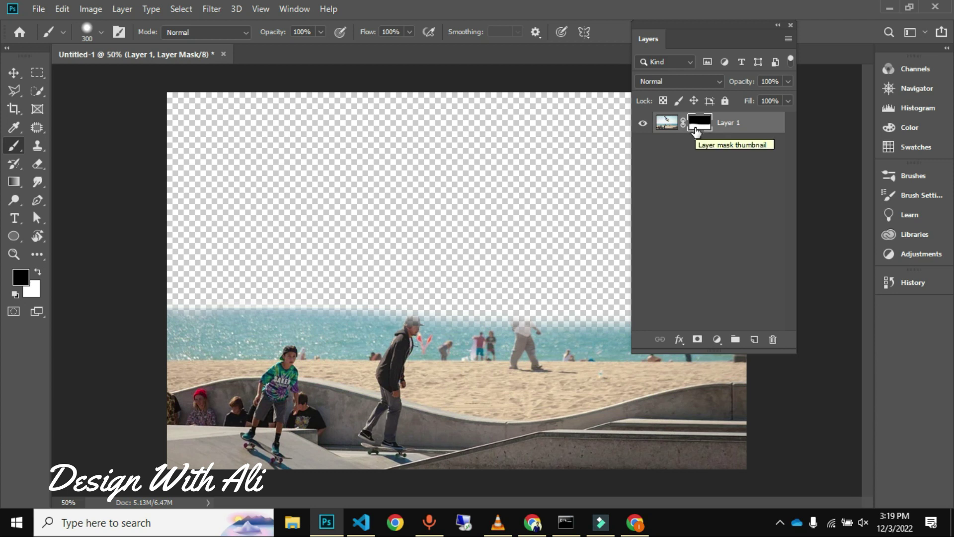
pyautogui.moveTo(708, 44); pyautogui.dragTo(840, 53)
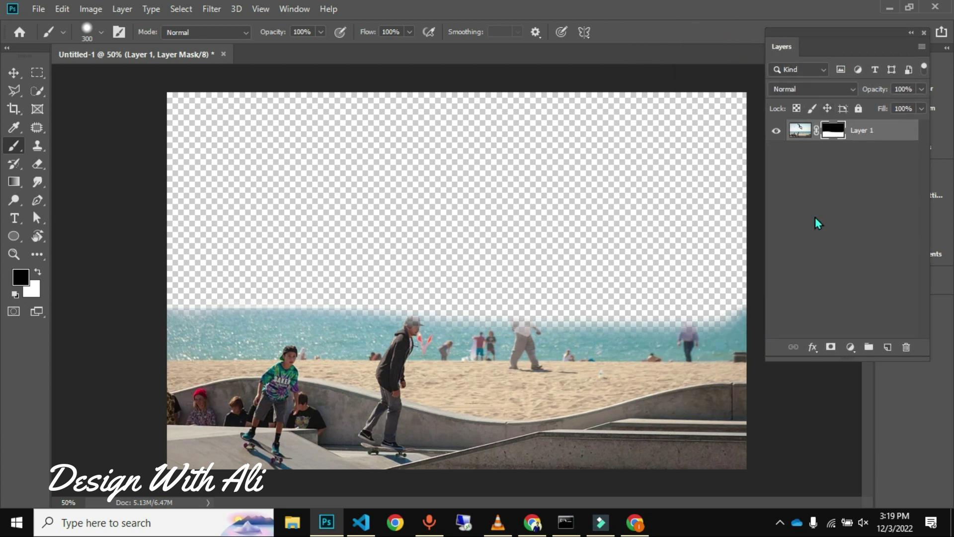
# Extend the black paint on the mask across the sea to hide the area down to the beach
pyautogui.click(136, 204)
pyautogui.moveTo(174, 287); pyautogui.dragTo(767, 277)
pyautogui.moveTo(316, 305); pyautogui.dragTo(181, 299)
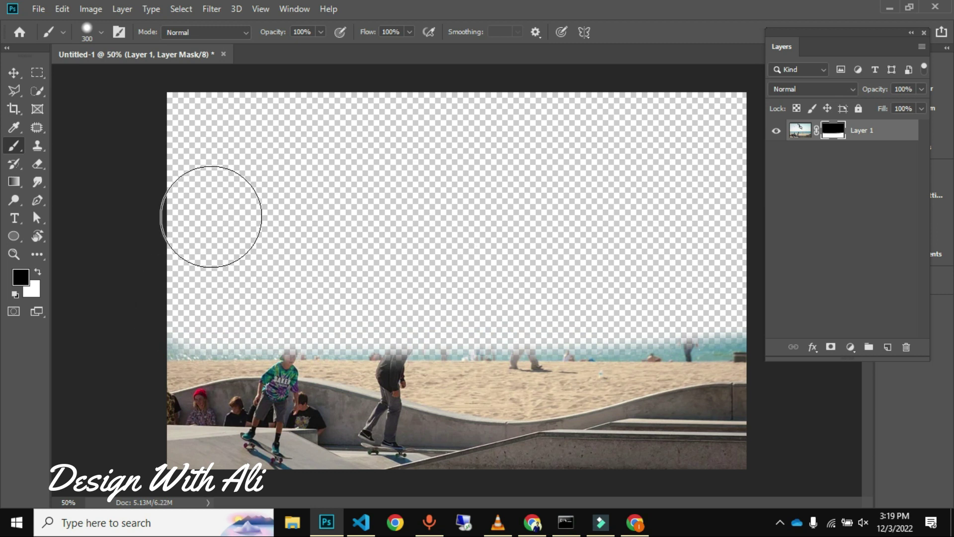
# Switch the foreground colour to white and paint over the mask to restore the sky, skateboarder and sea
pyautogui.press('x')
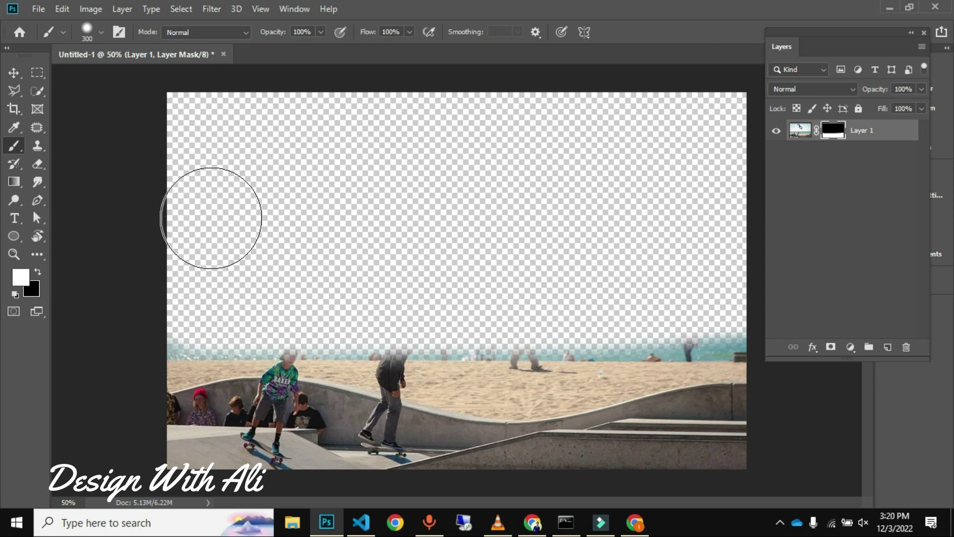
pyautogui.press('x')
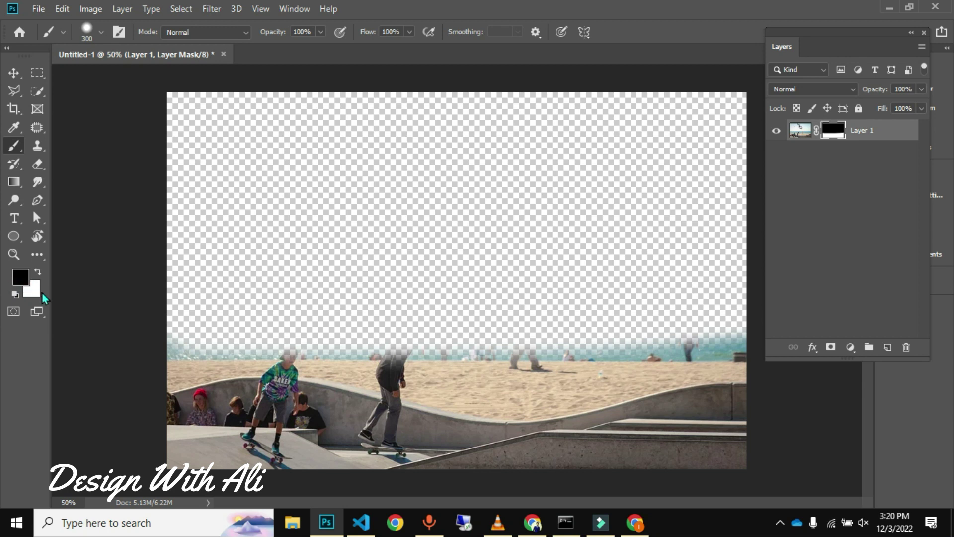
pyautogui.press('x')
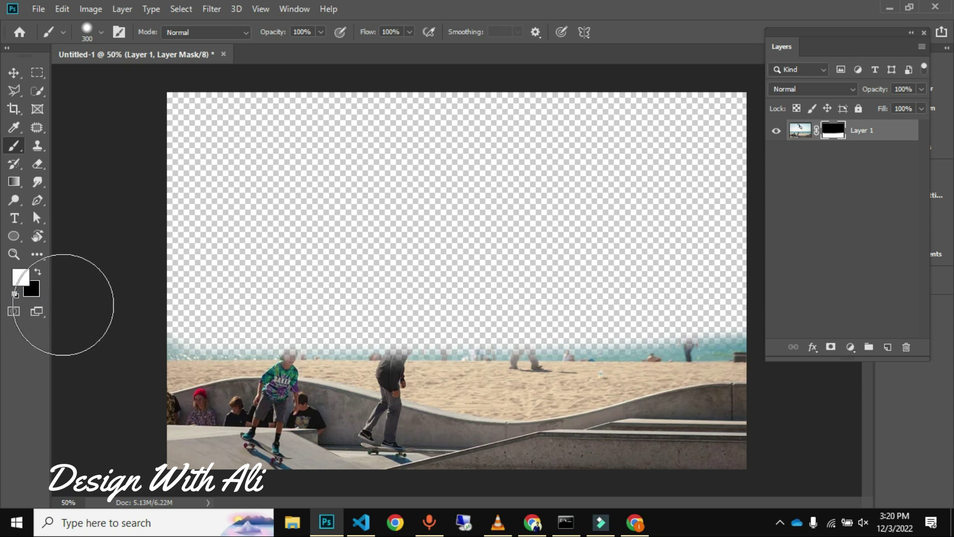
pyautogui.moveTo(155, 315)
pyautogui.mouseDown()
pyautogui.moveTo(746, 304)
pyautogui.moveTo(747, 240)
pyautogui.moveTo(728, 168)
pyautogui.moveTo(700, 128)
pyautogui.moveTo(223, 127)
pyautogui.moveTo(144, 214)
pyautogui.moveTo(288, 239)
pyautogui.moveTo(579, 222)
pyautogui.moveTo(771, 180)
pyautogui.moveTo(300, 153)
pyautogui.moveTo(85, 249)
pyautogui.mouseUp()
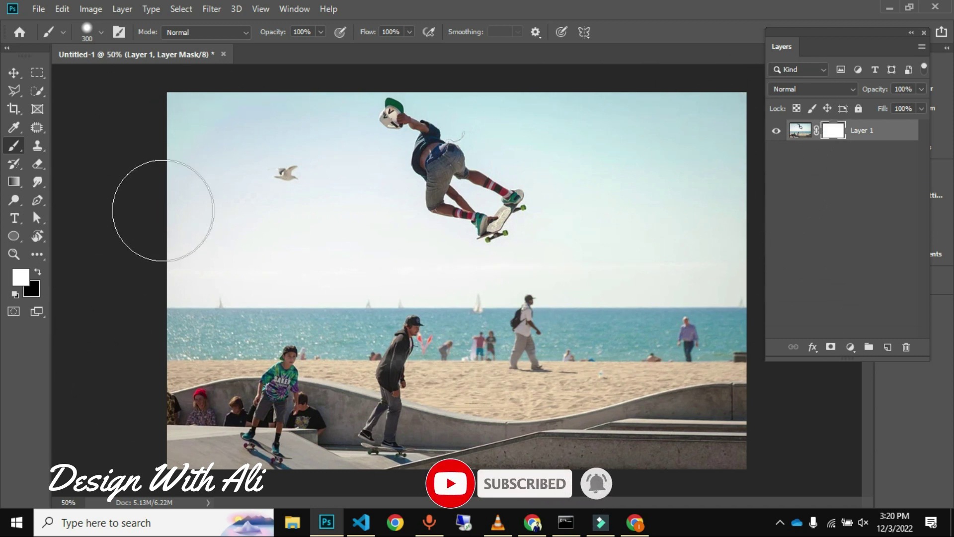
# Switch the foreground colour to black and dab round holes on the mask across the sky, sea, beach and skate ramp
pyautogui.press('x')
pyautogui.click(281, 182)
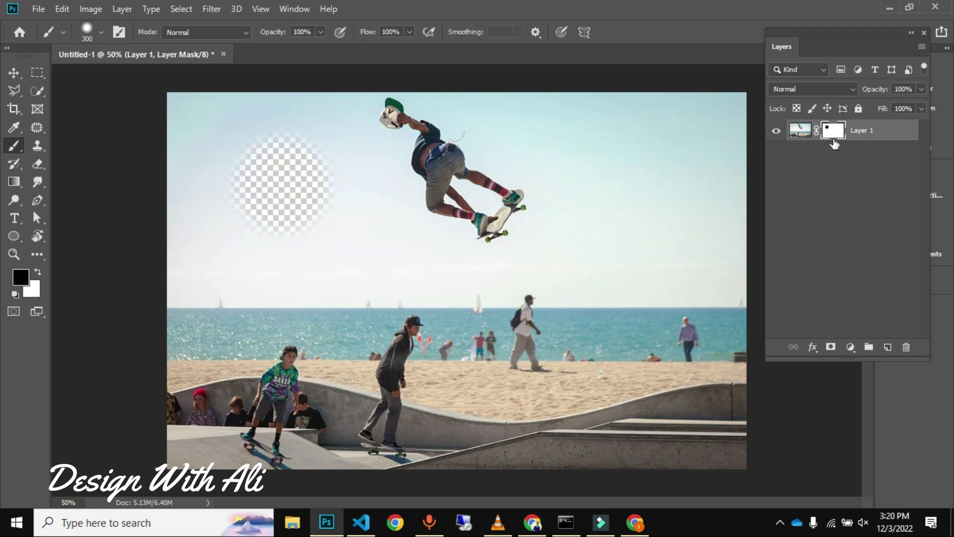
pyautogui.click(687, 340)
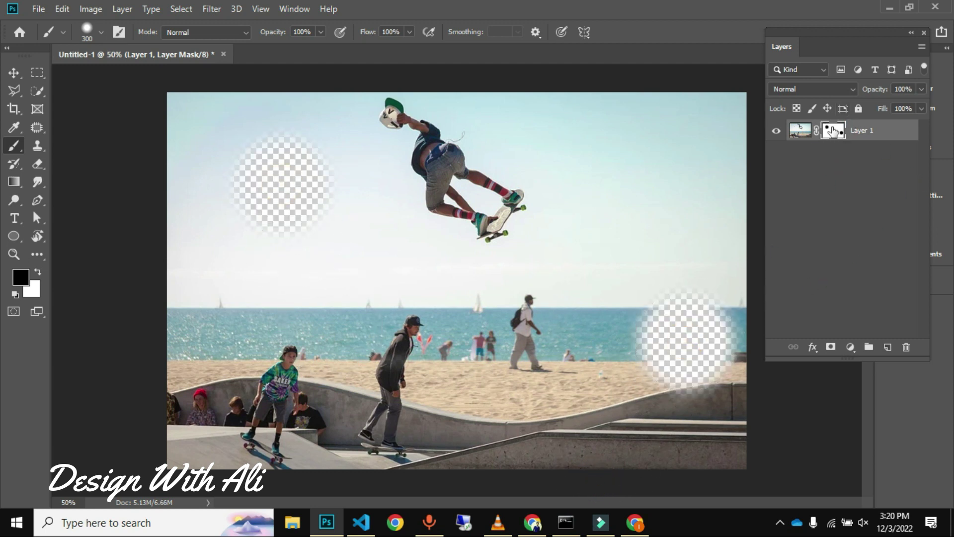
pyautogui.click(394, 339)
pyautogui.click(618, 198)
pyautogui.click(590, 164)
pyautogui.click(562, 331)
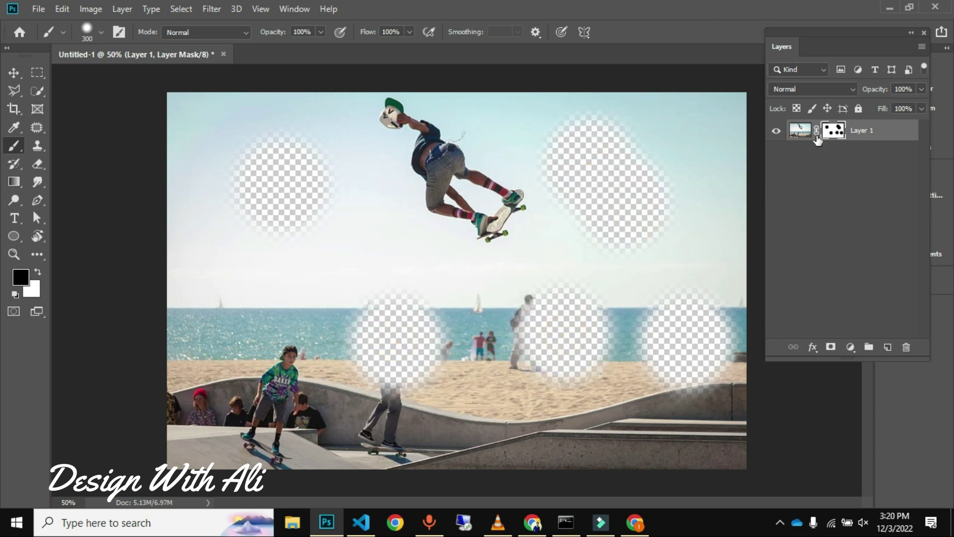
pyautogui.click(220, 427)
pyautogui.click(226, 347)
pyautogui.click(405, 415)
pyautogui.click(515, 420)
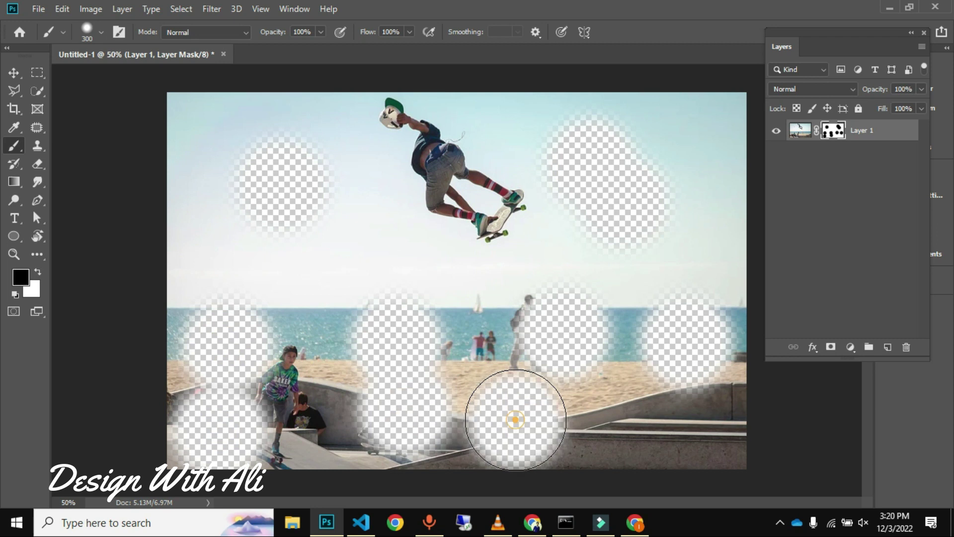
pyautogui.click(645, 426)
pyautogui.click(726, 104)
# Switch the foreground colour to white and paint over all the dabbed holes on the mask to bring back the full photo
pyautogui.press('x')
pyautogui.moveTo(249, 199)
pyautogui.mouseDown()
pyautogui.moveTo(294, 181)
pyautogui.moveTo(230, 223)
pyautogui.moveTo(219, 362)
pyautogui.moveTo(398, 405)
pyautogui.moveTo(635, 383)
pyautogui.moveTo(682, 306)
pyautogui.moveTo(622, 267)
pyautogui.moveTo(569, 143)
pyautogui.moveTo(520, 121)
pyautogui.moveTo(329, 428)
pyautogui.moveTo(234, 294)
pyautogui.mouseUp()
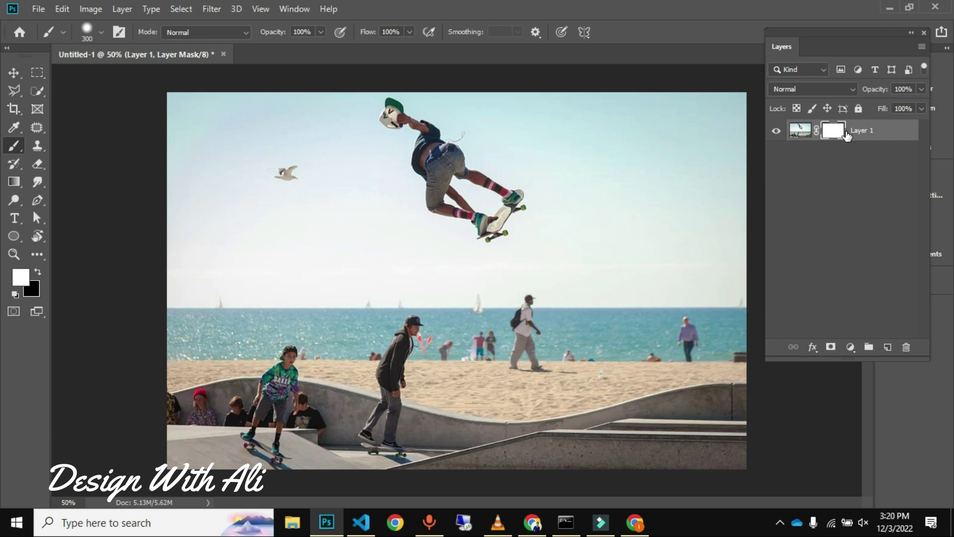
# Target Layer 1's image instead of its mask and paint white over the sky down to the sea
pyautogui.click(807, 136)
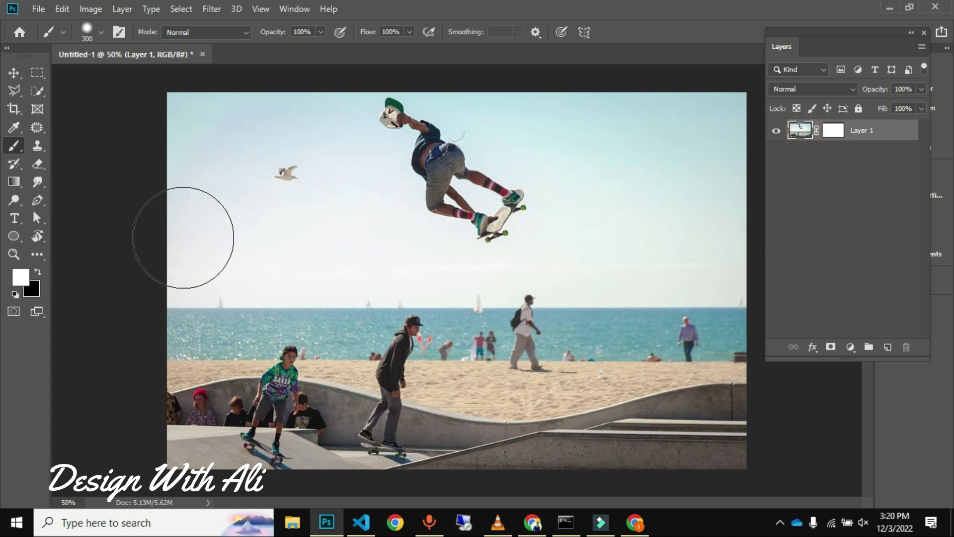
pyautogui.moveTo(178, 220); pyautogui.dragTo(219, 196)
pyautogui.moveTo(289, 184)
pyautogui.mouseDown()
pyautogui.moveTo(729, 207)
pyautogui.moveTo(298, 142)
pyautogui.moveTo(591, 112)
pyautogui.moveTo(139, 160)
pyautogui.moveTo(790, 274)
pyautogui.moveTo(277, 268)
pyautogui.moveTo(592, 100)
pyautogui.moveTo(635, 277)
pyautogui.moveTo(736, 318)
pyautogui.mouseUp()
# Switch to black, paint thick strokes directly on the photo across the sky and beach, and undo all the painting on the image
pyautogui.press('x')
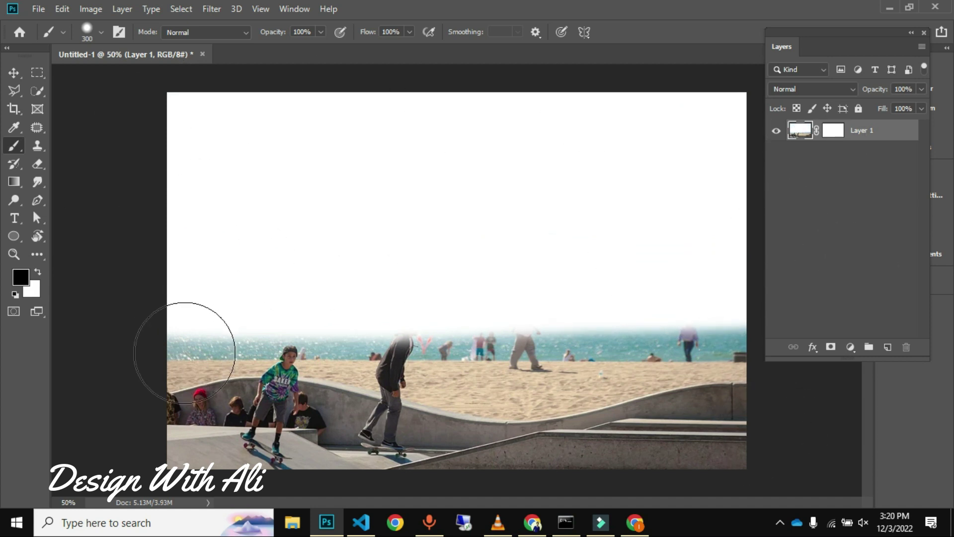
pyautogui.click(184, 352)
pyautogui.moveTo(561, 234)
pyautogui.mouseDown()
pyautogui.moveTo(292, 228)
pyautogui.moveTo(589, 393)
pyautogui.mouseUp()
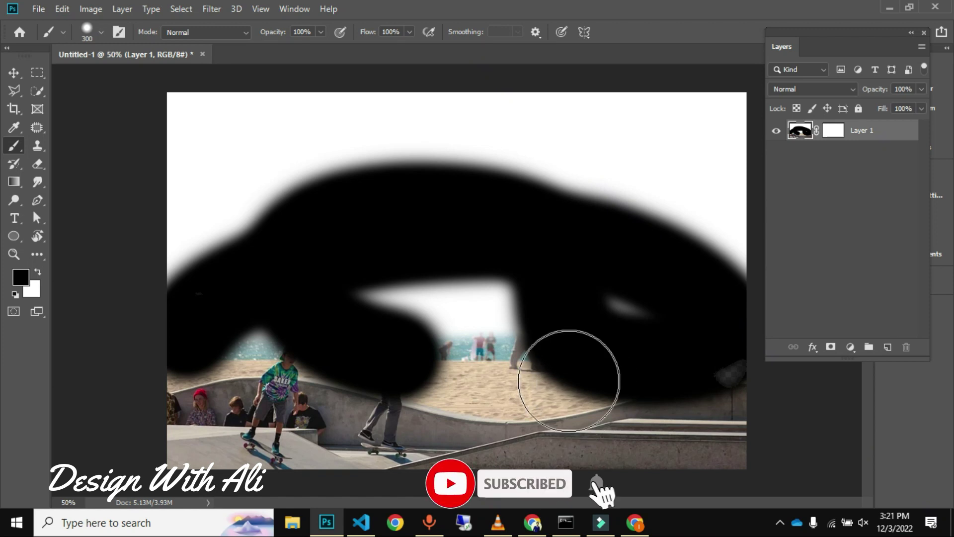
pyautogui.hotkey('ctrl', 'BackSpace')
pyautogui.press('z')
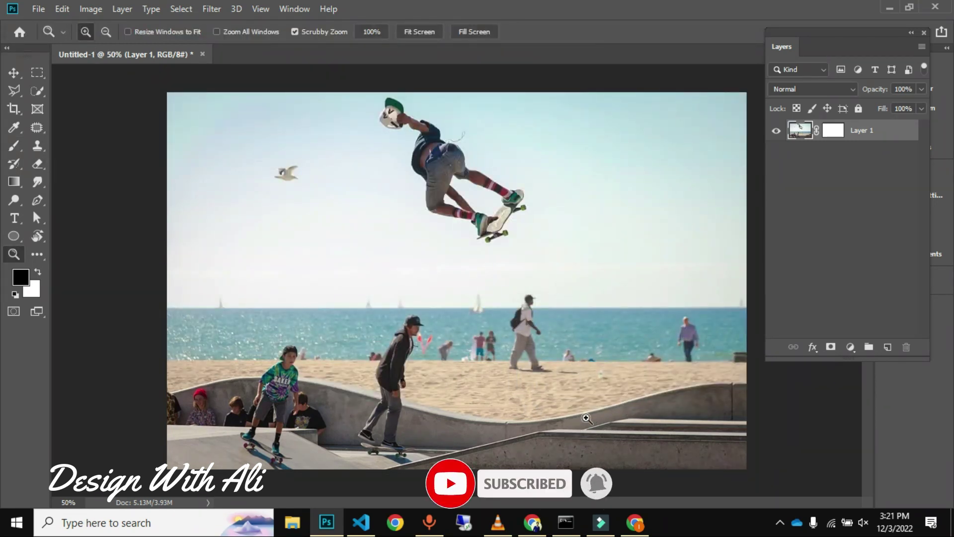
# Switch to Chrome, look through the "Adobe PhotoShop Course basic to Advanced" playlist on YouTube, and return to Photoshop
pyautogui.click(532, 521)
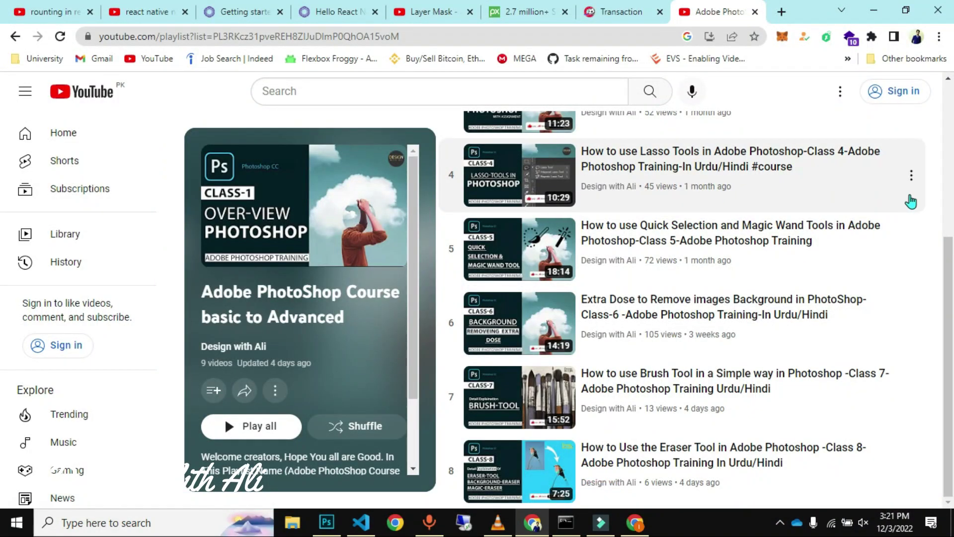
pyautogui.scroll(5, 950, 308)
pyautogui.scroll(-3, 950, 308)
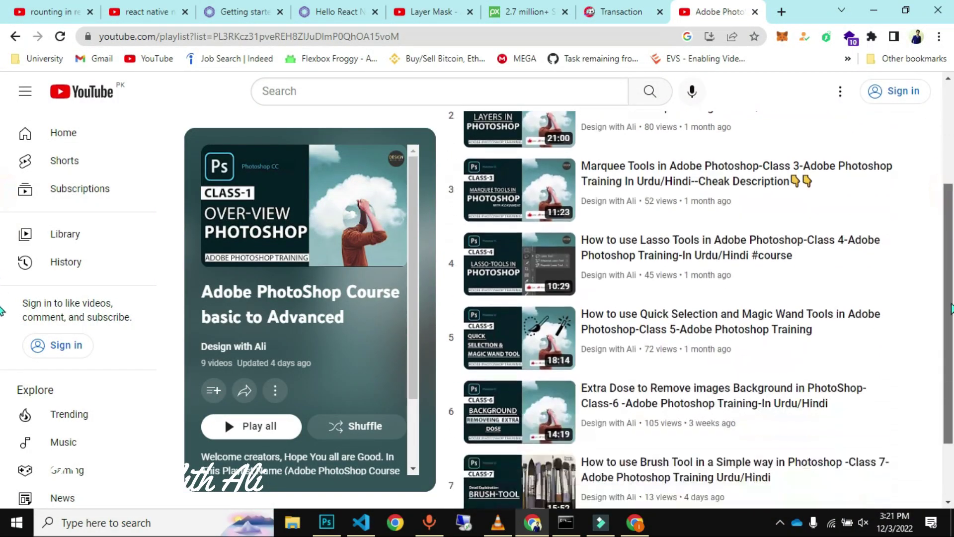
pyautogui.scroll(-2, 950, 308)
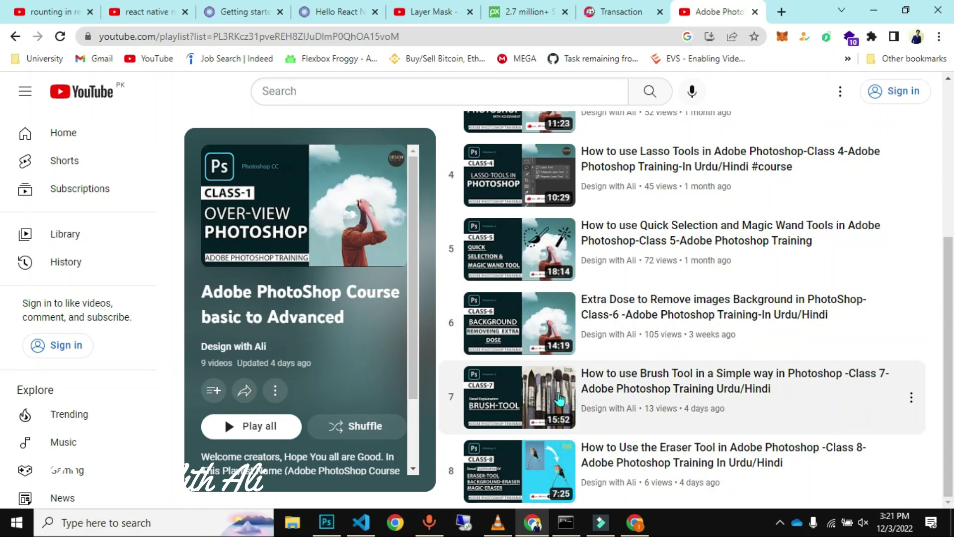
pyautogui.scroll(2, 557, 358)
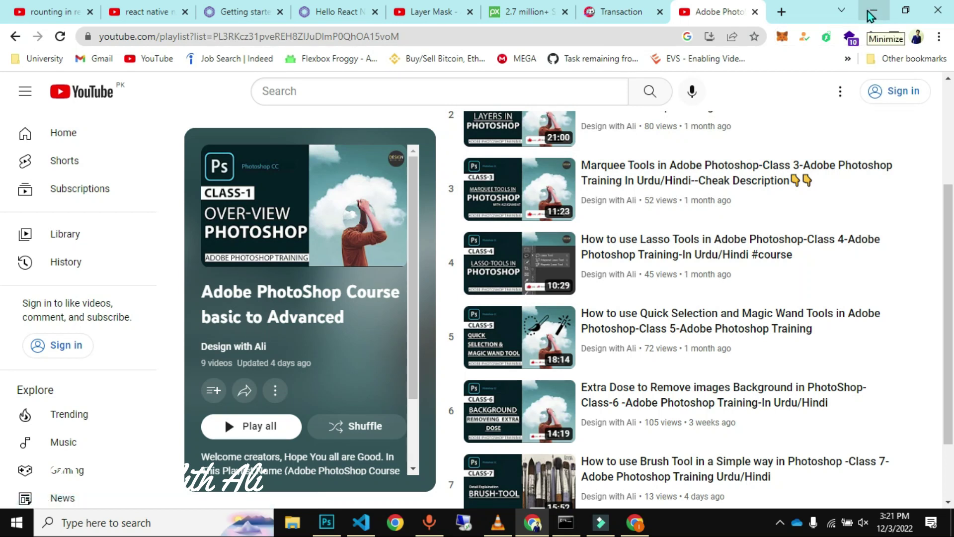
pyautogui.click(867, 11)
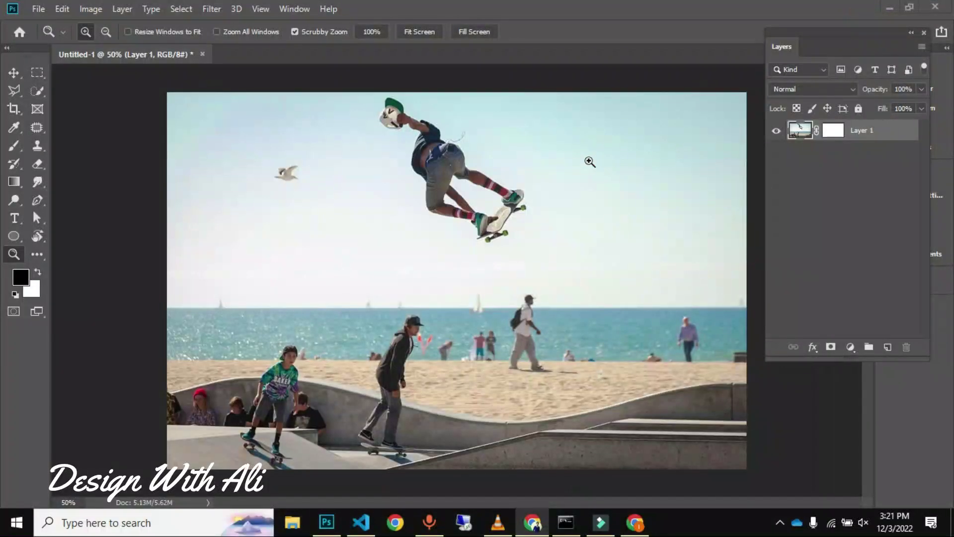
pyautogui.click(399, 263)
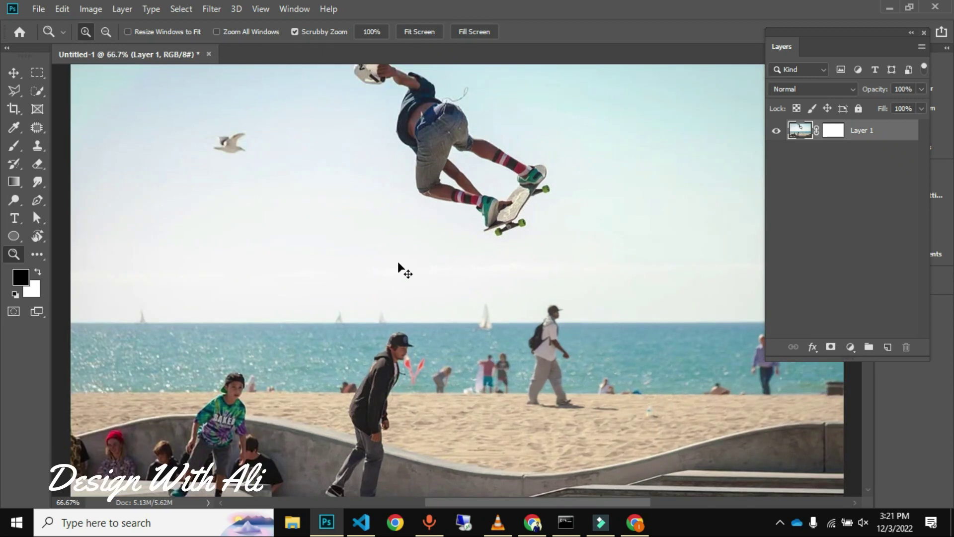
pyautogui.scroll(-2, 398, 261)
pyautogui.press('v')
pyautogui.click(805, 395)
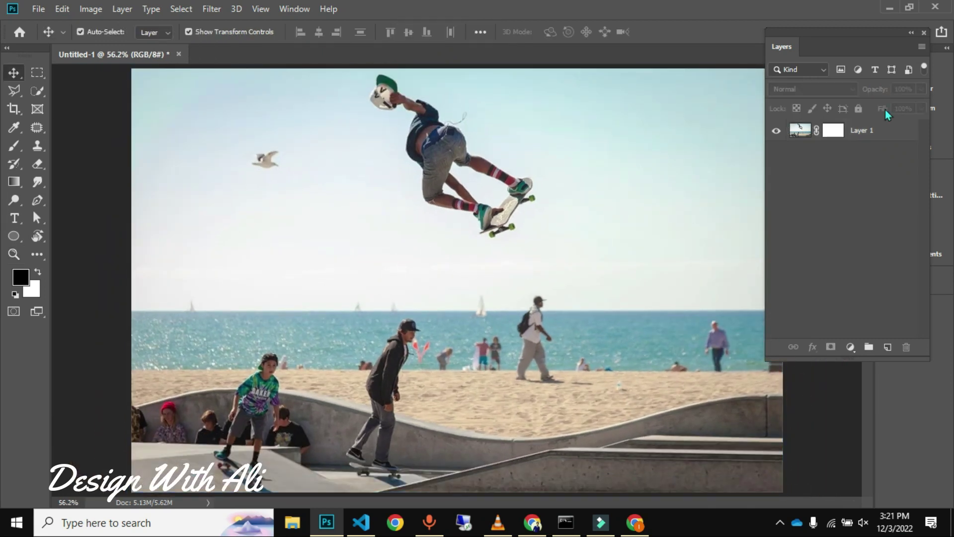
pyautogui.moveTo(842, 50); pyautogui.dragTo(870, 49)
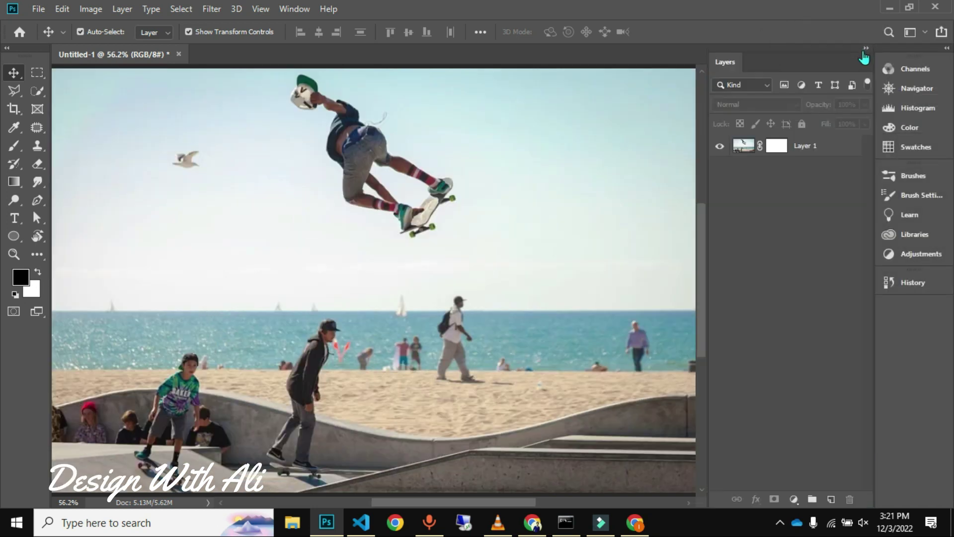
pyautogui.hotkey('ctrl', 'z')
pyautogui.hotkey('ctrl', 'shift', 'z')
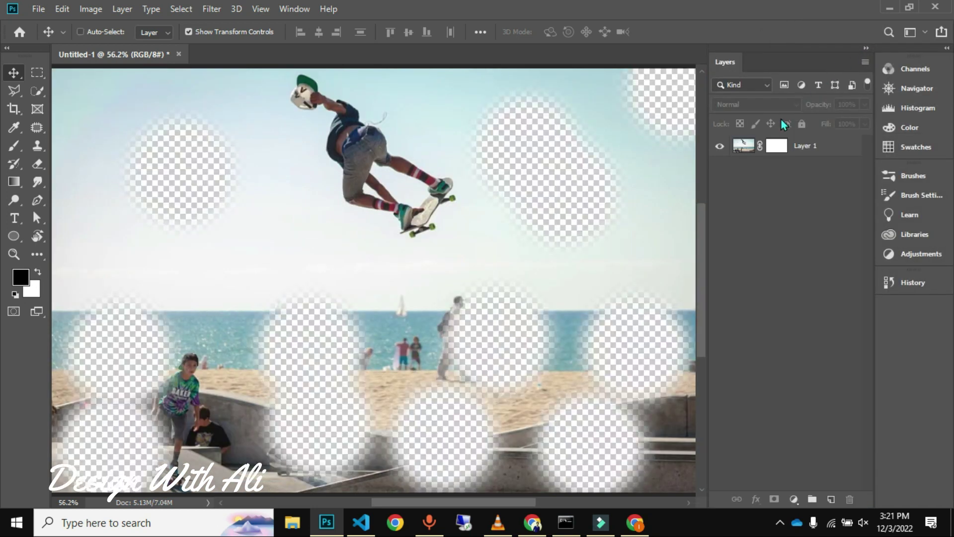
pyautogui.moveTo(730, 65); pyautogui.dragTo(890, 33)
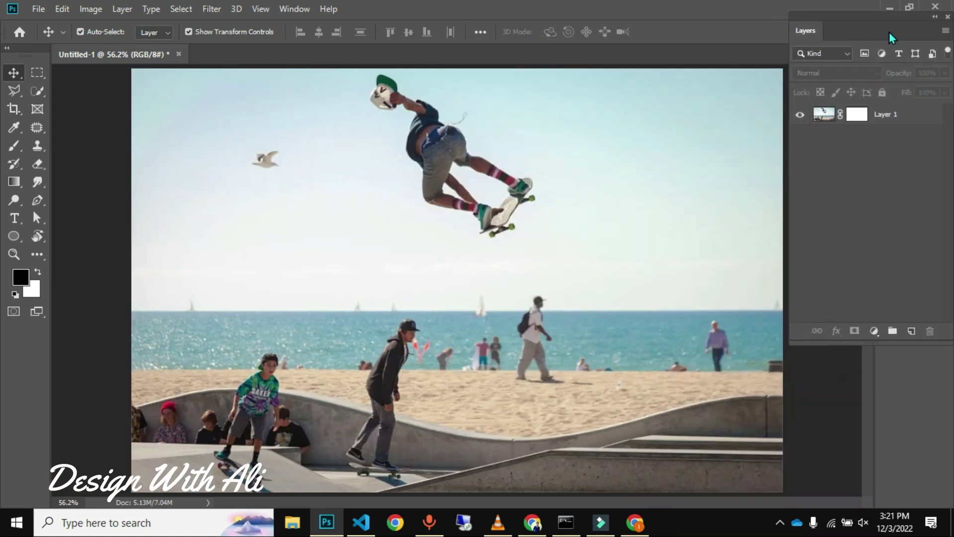
pyautogui.press('z')
pyautogui.keyDown('alt'); pyautogui.click(551, 233); pyautogui.keyUp('alt')
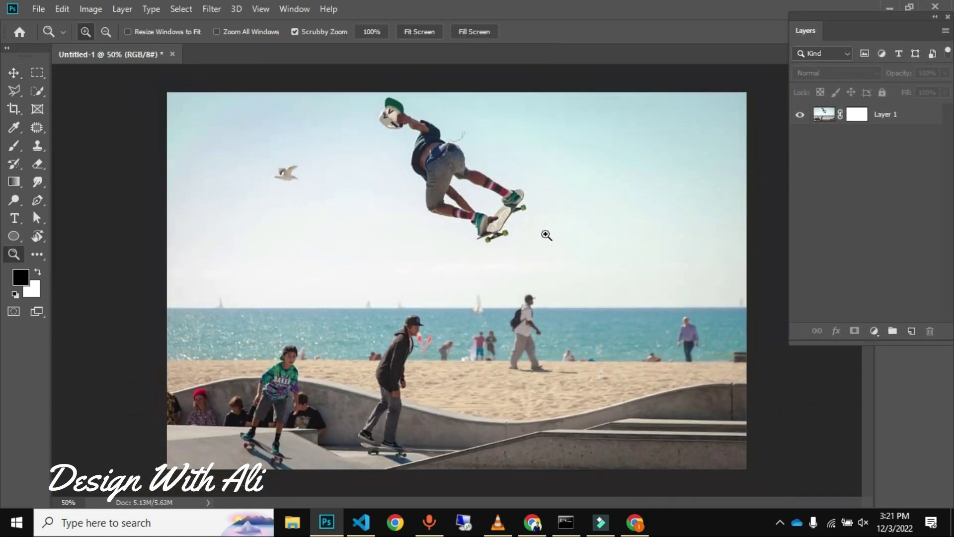
pyautogui.keyDown('alt'); pyautogui.click(545, 237); pyautogui.keyUp('alt')
pyautogui.click(517, 252)
pyautogui.press('v')
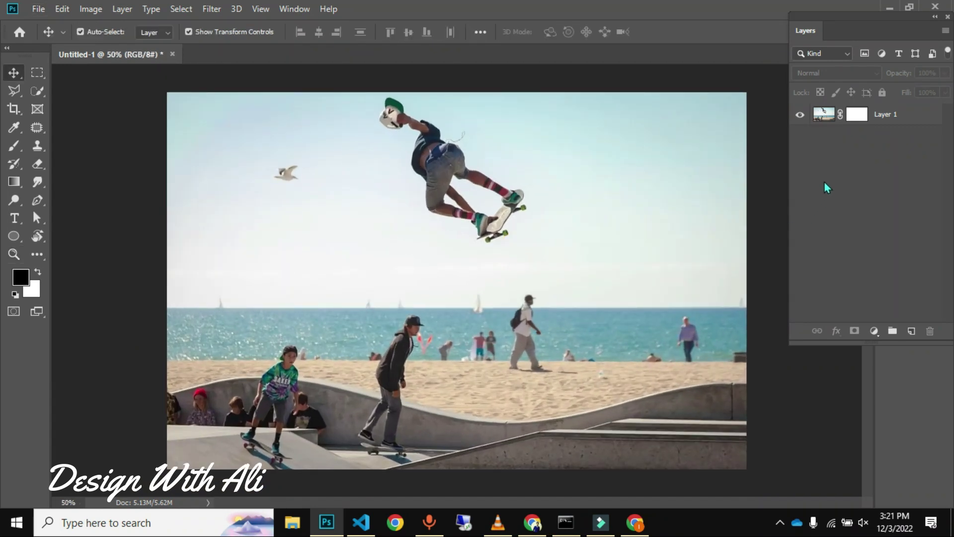
pyautogui.moveTo(862, 31); pyautogui.dragTo(834, 43)
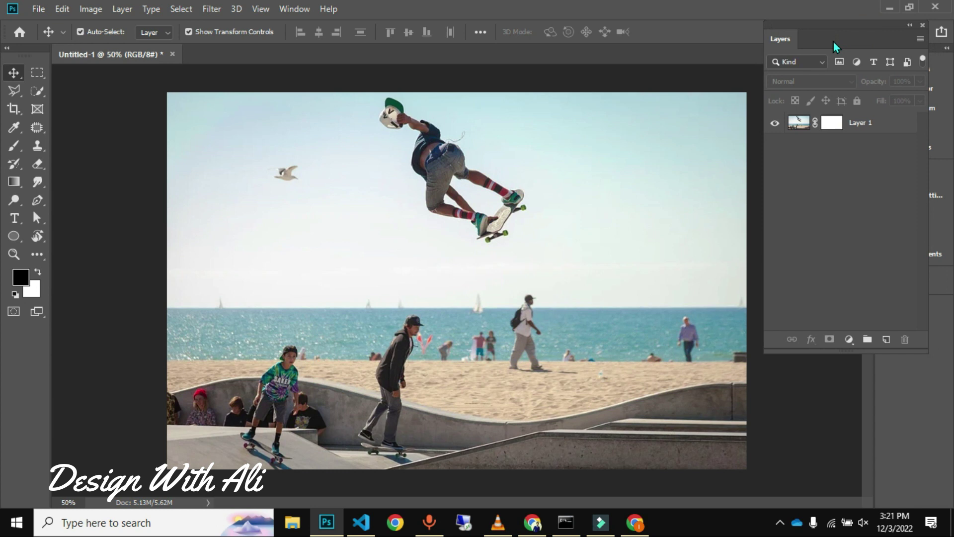
# Target Layer 1's mask and paint black over it with the Brush to hide the sky and the airborne skateboarder
pyautogui.click(481, 256)
pyautogui.click(831, 125)
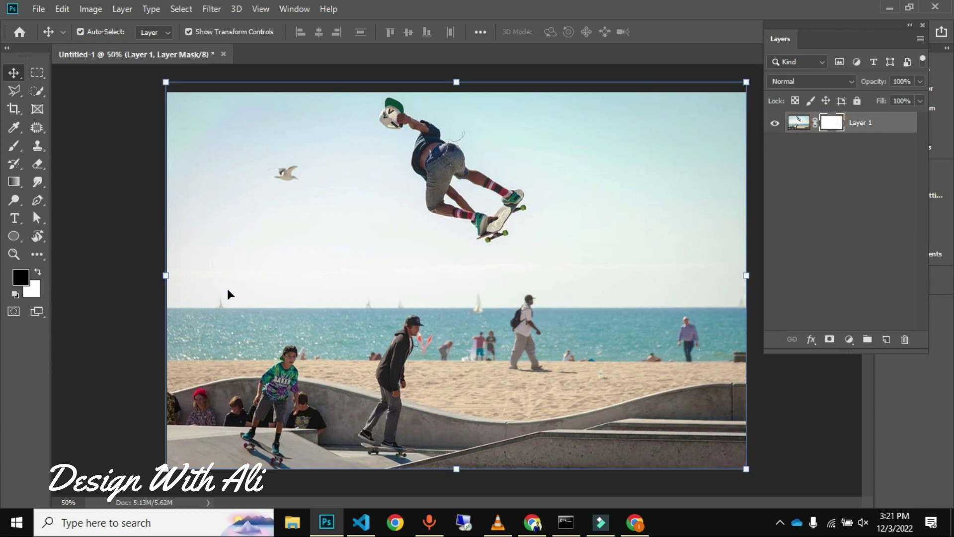
pyautogui.press('b')
pyautogui.moveTo(292, 138)
pyautogui.mouseDown()
pyautogui.moveTo(166, 108)
pyautogui.moveTo(426, 79)
pyautogui.moveTo(478, 99)
pyautogui.moveTo(420, 116)
pyautogui.moveTo(648, 137)
pyautogui.moveTo(681, 100)
pyautogui.moveTo(757, 111)
pyautogui.moveTo(744, 231)
pyautogui.moveTo(712, 244)
pyautogui.moveTo(522, 245)
pyautogui.moveTo(169, 221)
pyautogui.mouseUp()
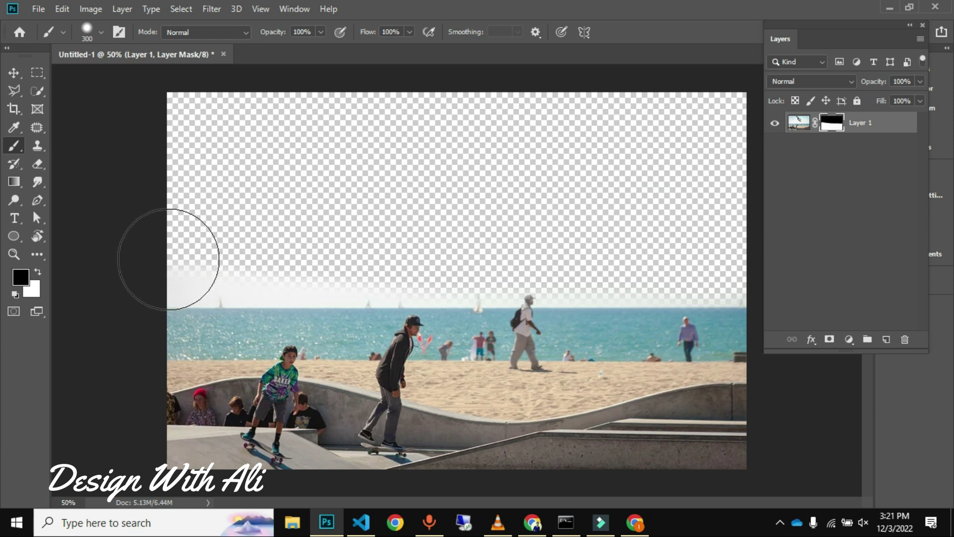
# Reduce the brush size to 175 and paint straight black strokes on the mask along the horizon to hide the remaining sky
pyautogui.press('[')
pyautogui.press('[')
pyautogui.press('[')
pyautogui.click(170, 278)
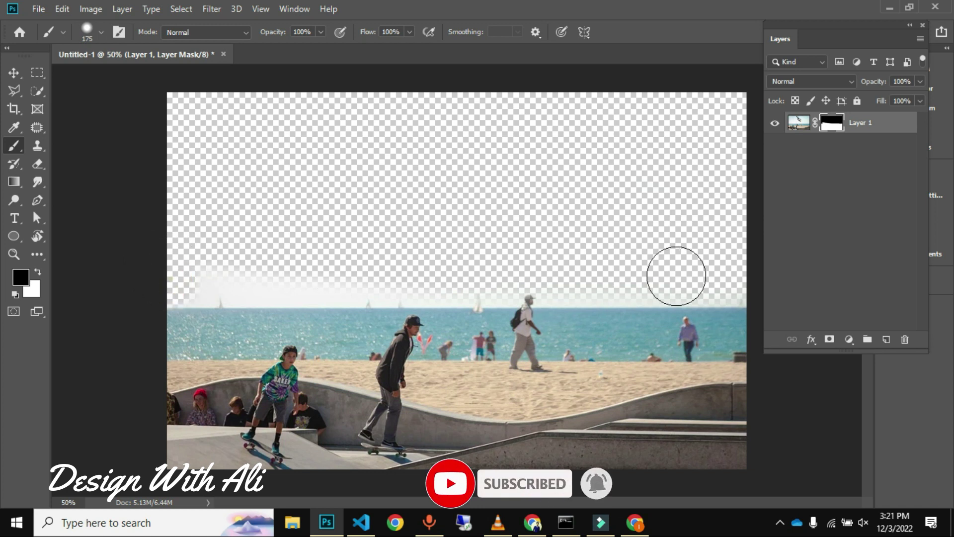
pyautogui.keyDown('shift'); pyautogui.click(743, 279); pyautogui.keyUp('shift')
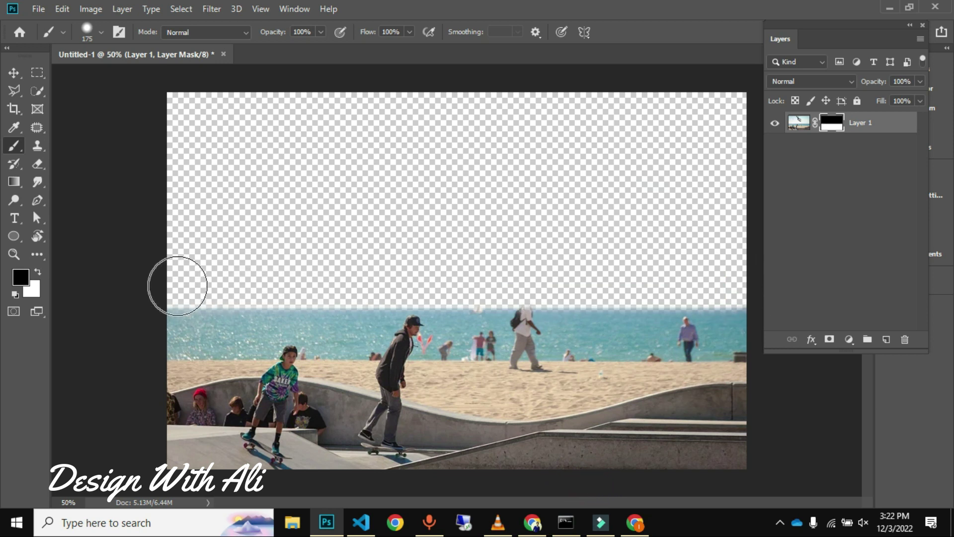
# Add a new layer above Layer 1, fill it with black, and switch the foreground colour to white
pyautogui.click(886, 338)
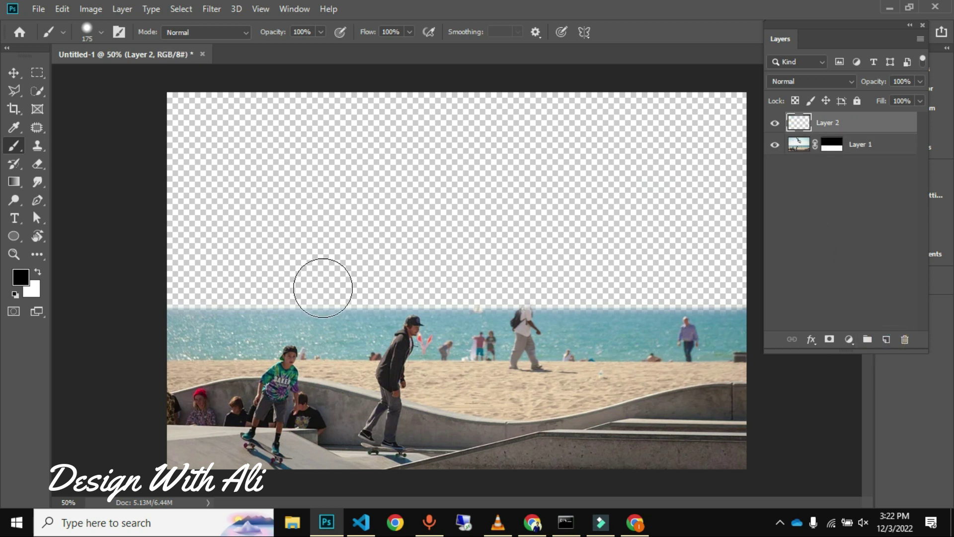
pyautogui.hotkey('alt', 'BackSpace')
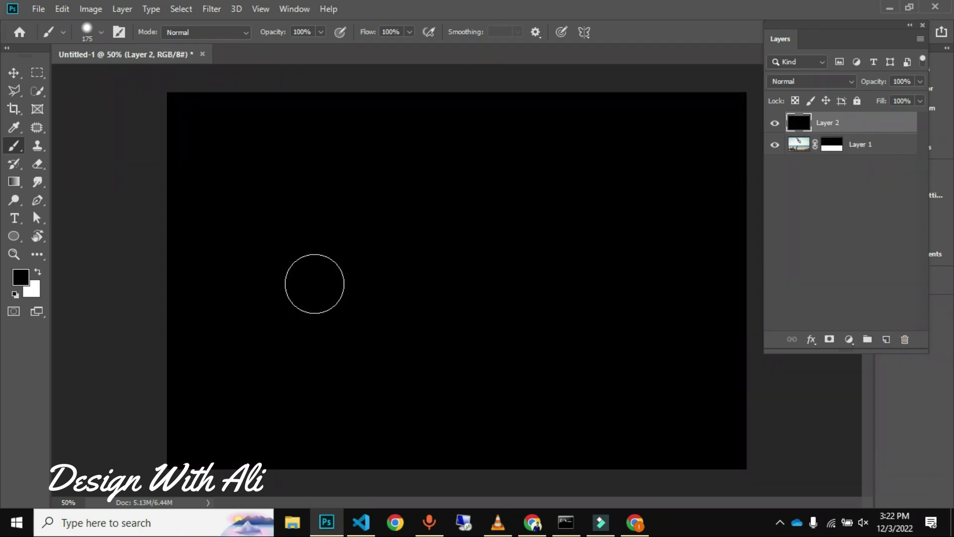
pyautogui.press('x')
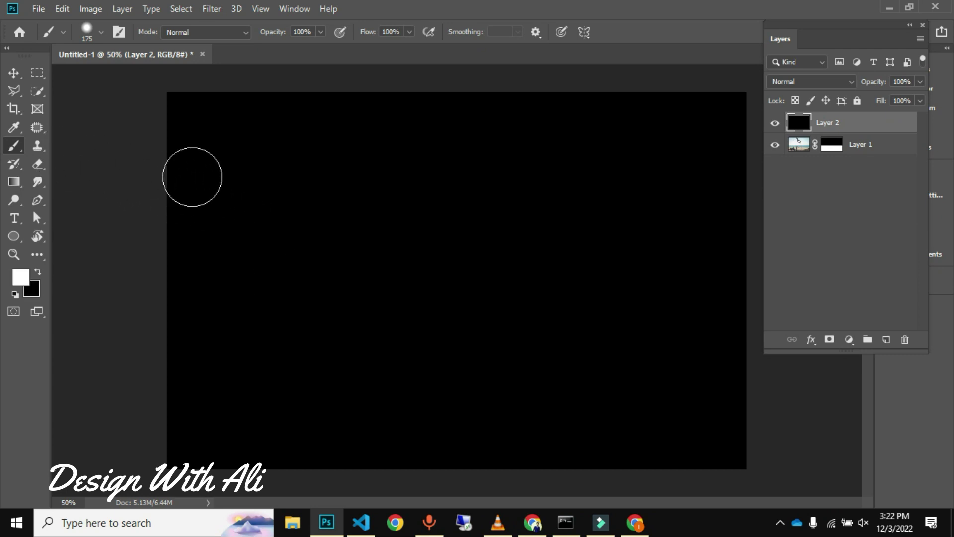
# Try a white dab and freehand strokes across the black layer, and undo them
pyautogui.click(194, 170)
pyautogui.moveTo(593, 173)
pyautogui.mouseDown()
pyautogui.moveTo(597, 292)
pyautogui.moveTo(491, 184)
pyautogui.moveTo(323, 302)
pyautogui.moveTo(242, 265)
pyautogui.moveTo(718, 320)
pyautogui.mouseUp()
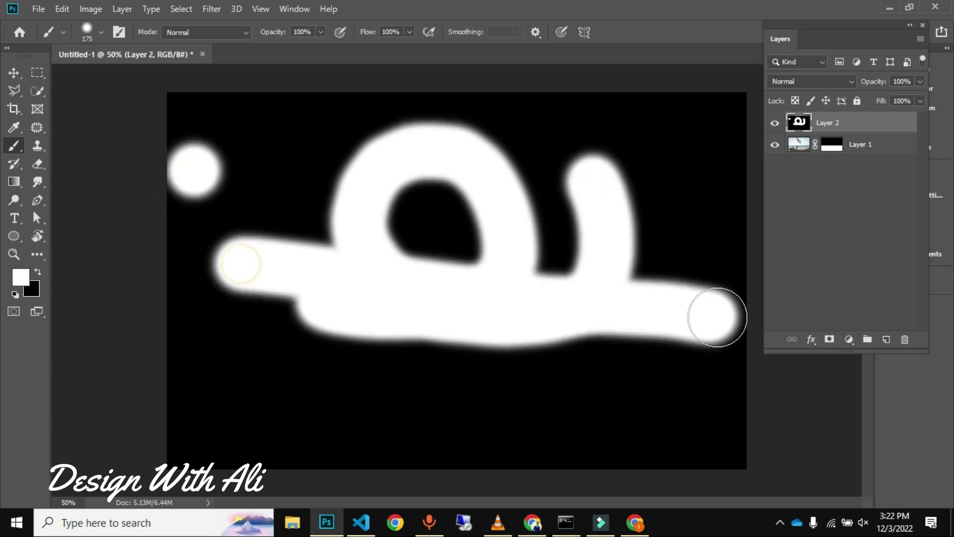
pyautogui.hotkey('ctrl', 'z')
pyautogui.hotkey('ctrl', 'z')
pyautogui.hotkey('ctrl', 'z')
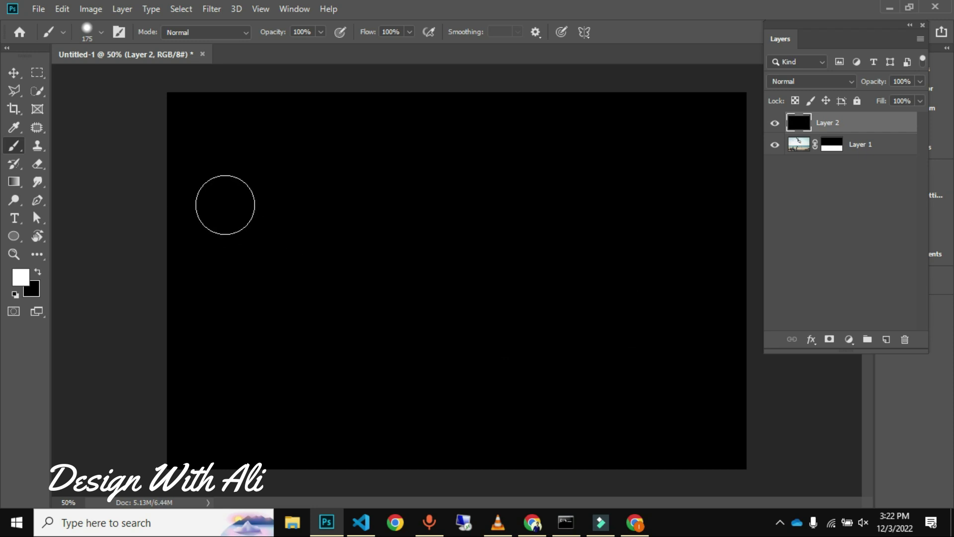
# With the brush size at 125, paint connected straight white lines across the black layer, and delete that layer
pyautogui.press('[')
pyautogui.press('[')
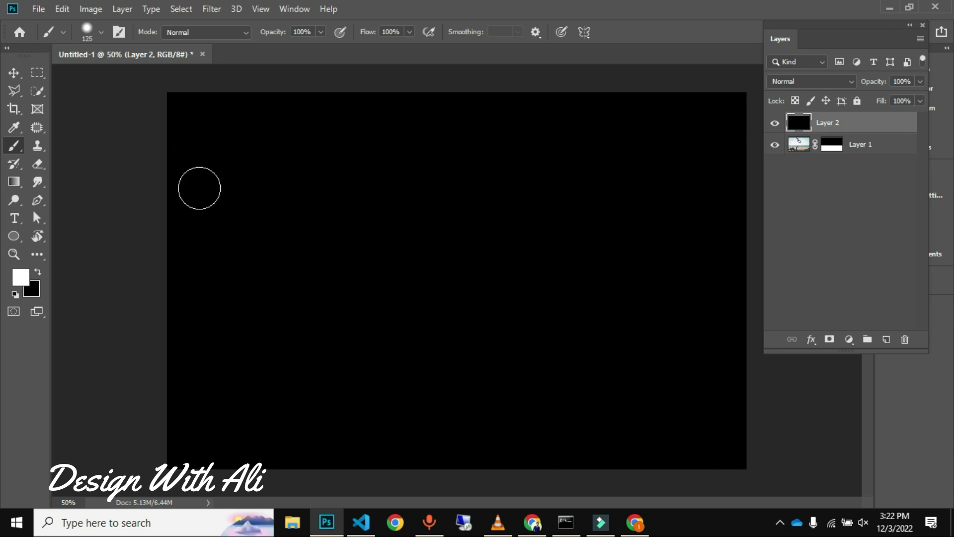
pyautogui.click(192, 153)
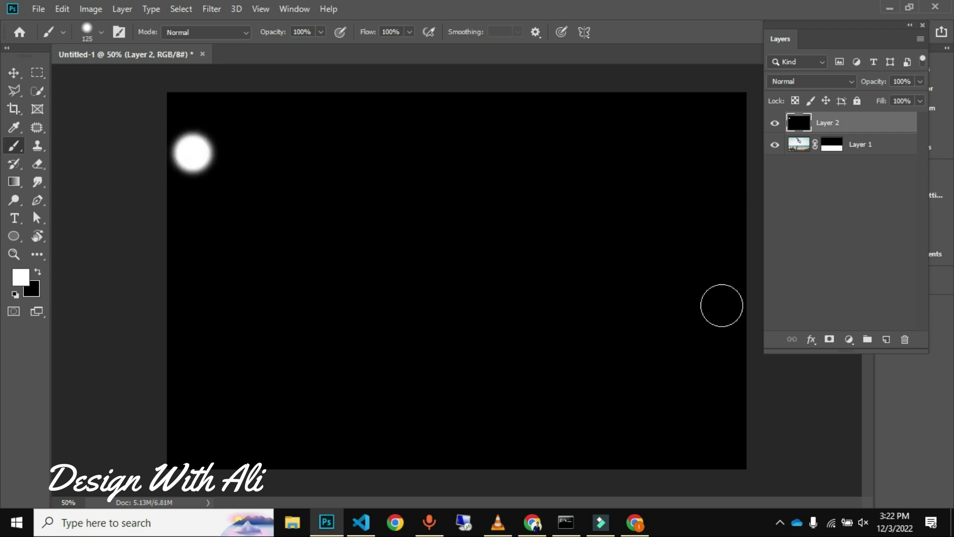
pyautogui.keyDown('shift'); pyautogui.click(494, 437); pyautogui.keyUp('shift')
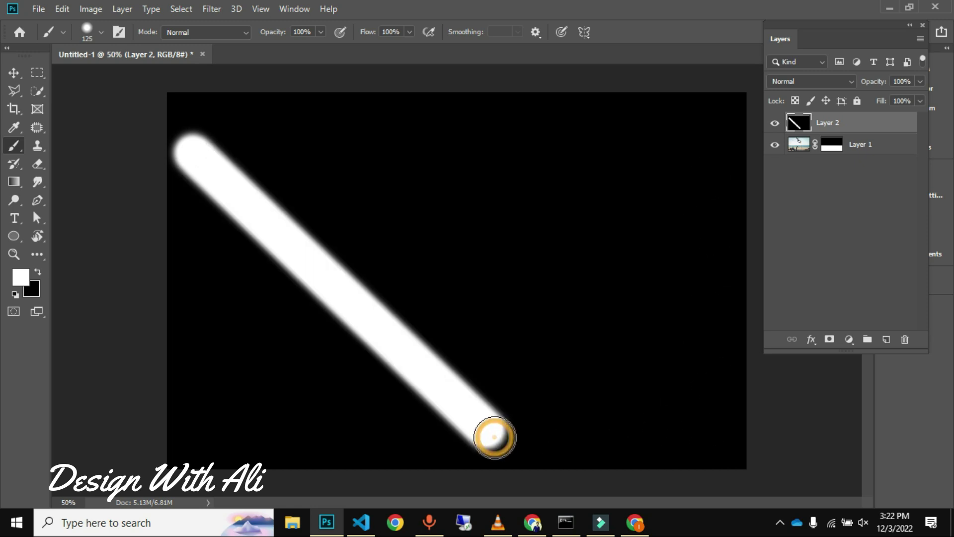
pyautogui.keyDown('shift'); pyautogui.click(703, 166); pyautogui.keyUp('shift')
pyautogui.keyDown('shift'); pyautogui.click(537, 155); pyautogui.keyUp('shift')
pyautogui.keyDown('shift'); pyautogui.click(710, 374); pyautogui.keyUp('shift')
pyautogui.keyDown('shift'); pyautogui.click(441, 260); pyautogui.keyUp('shift')
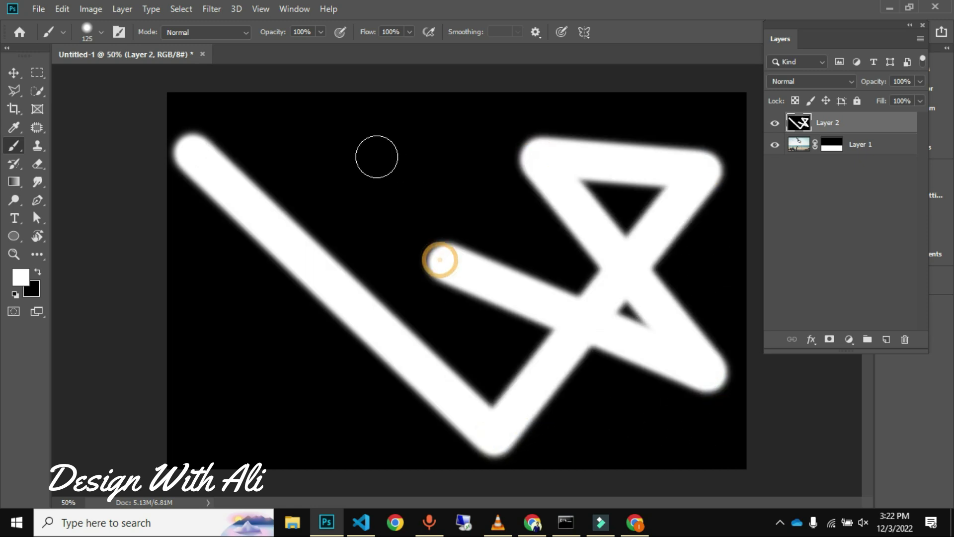
pyautogui.keyDown('shift'); pyautogui.click(371, 149); pyautogui.keyUp('shift')
pyautogui.keyDown('shift'); pyautogui.click(238, 367); pyautogui.keyUp('shift')
pyautogui.keyDown('shift'); pyautogui.click(364, 451); pyautogui.keyUp('shift')
pyautogui.keyDown('shift'); pyautogui.click(671, 460); pyautogui.keyUp('shift')
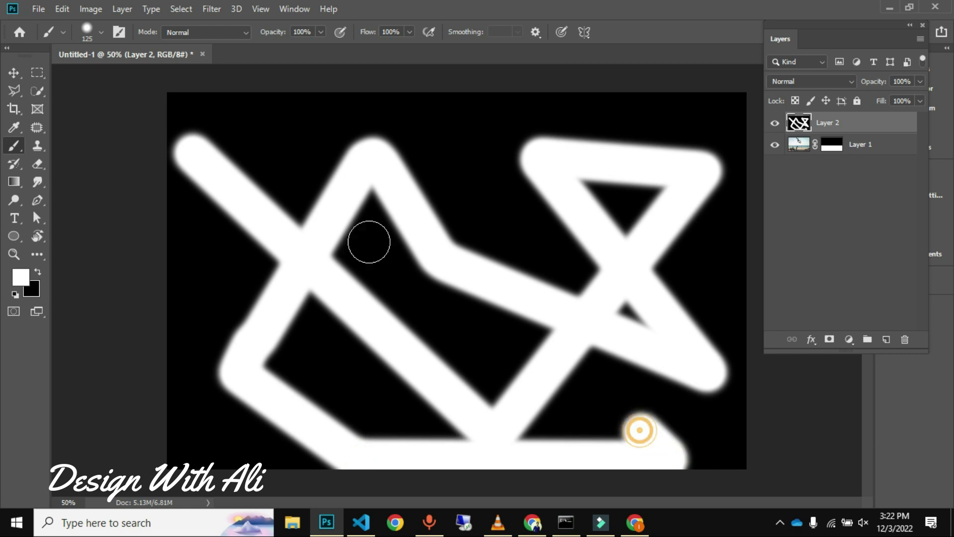
pyautogui.keyDown('shift'); pyautogui.click(212, 155); pyautogui.keyUp('shift')
pyautogui.click(205, 142)
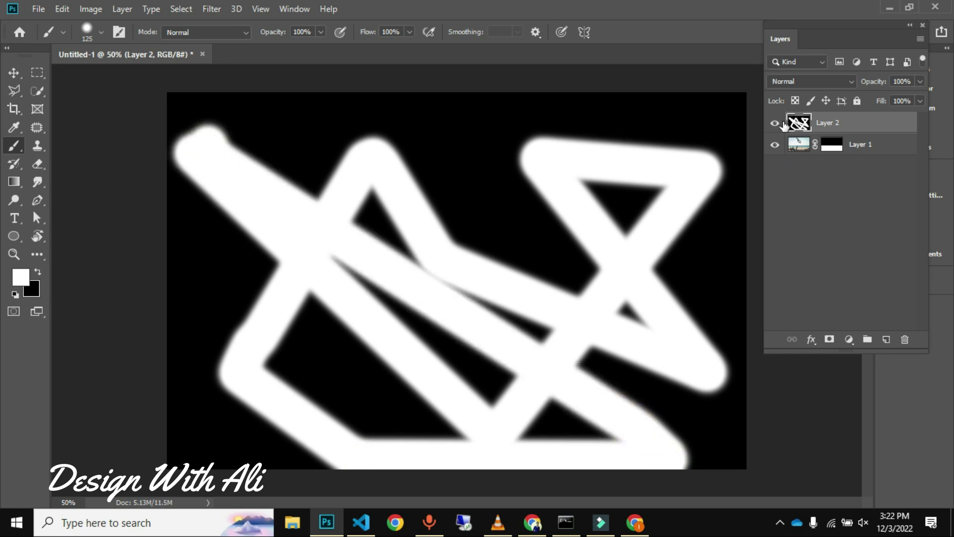
pyautogui.moveTo(820, 127); pyautogui.dragTo(910, 339)
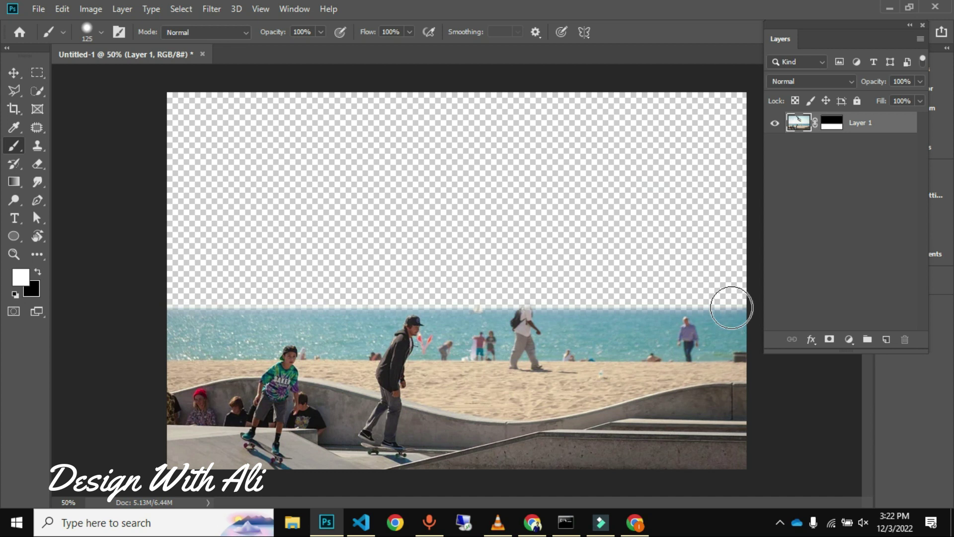
# Switch the foreground colour to black, try a stroke along the horizon, and target Layer 1's mask instead of its image
pyautogui.press('x')
pyautogui.moveTo(731, 305); pyautogui.dragTo(454, 304)
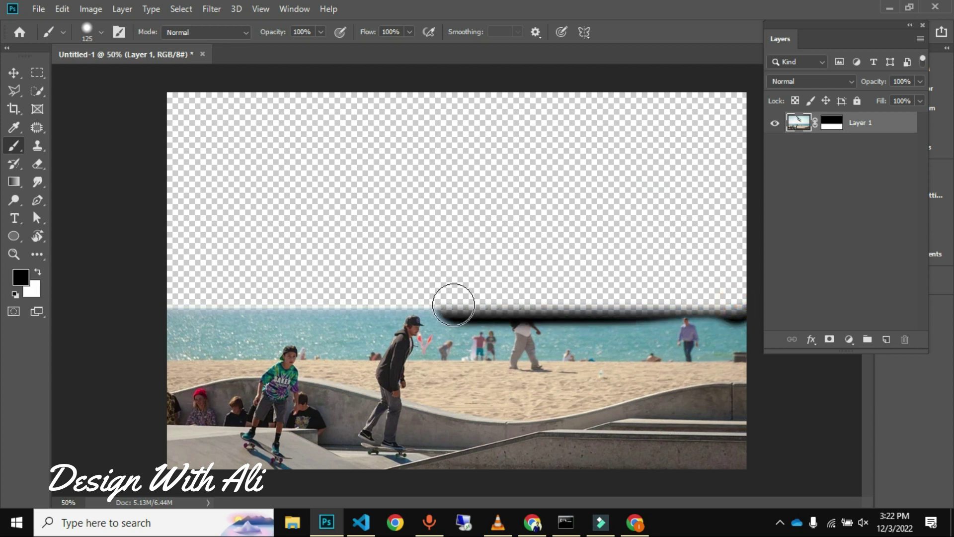
pyautogui.click(839, 128)
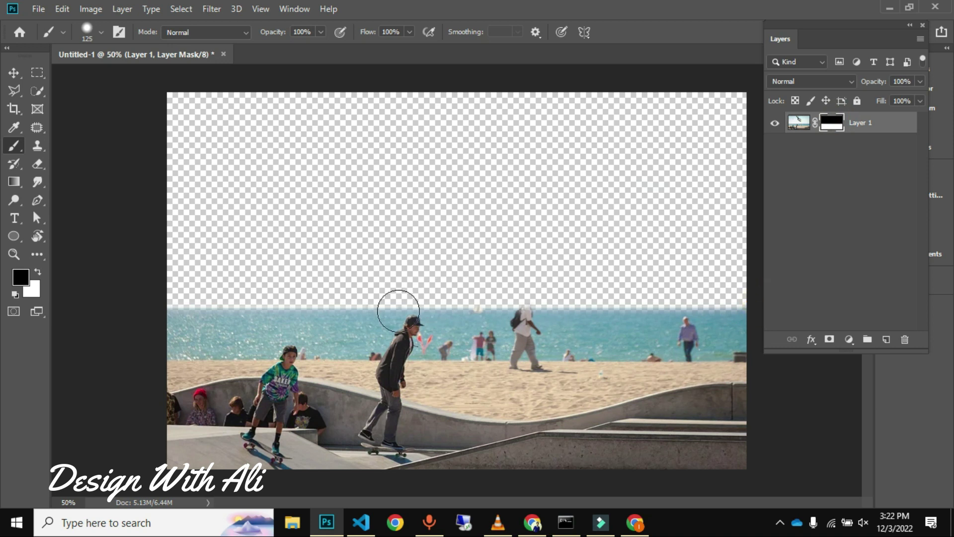
# Try white brush strokes on Layer 1's mask to bring back the horizon and sky, and undo them
pyautogui.press('x')
pyautogui.moveTo(154, 304)
pyautogui.mouseDown()
pyautogui.moveTo(398, 313)
pyautogui.moveTo(760, 293)
pyautogui.mouseUp()
pyautogui.moveTo(121, 300)
pyautogui.mouseDown()
pyautogui.moveTo(118, 292)
pyautogui.moveTo(669, 213)
pyautogui.moveTo(315, 281)
pyautogui.mouseUp()
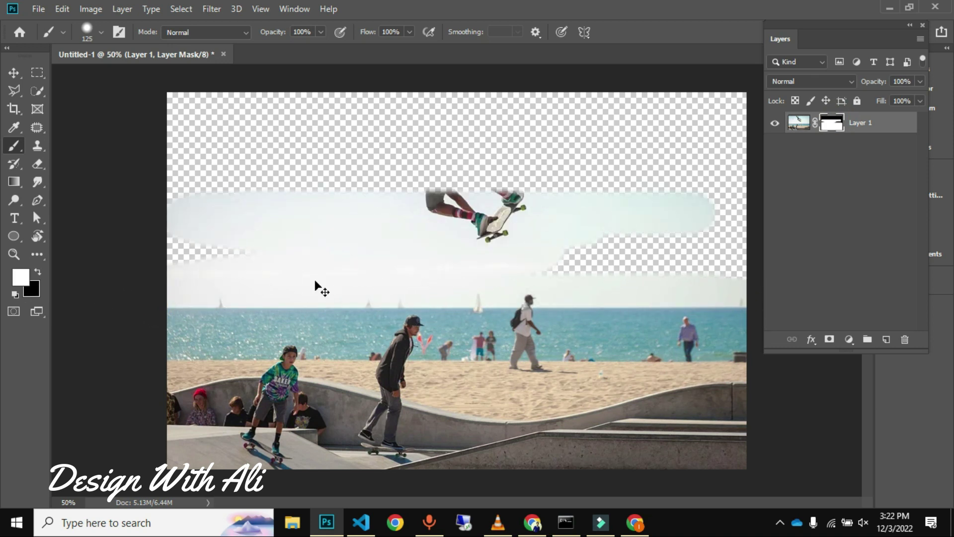
pyautogui.hotkey('ctrl', 'z')
# Move the Layers panel over the photo and undo the deletion of Layer 2
pyautogui.press('v')
pyautogui.moveTo(419, 359)
pyautogui.mouseDown()
pyautogui.moveTo(419, 328)
pyautogui.moveTo(418, 359)
pyautogui.mouseUp()
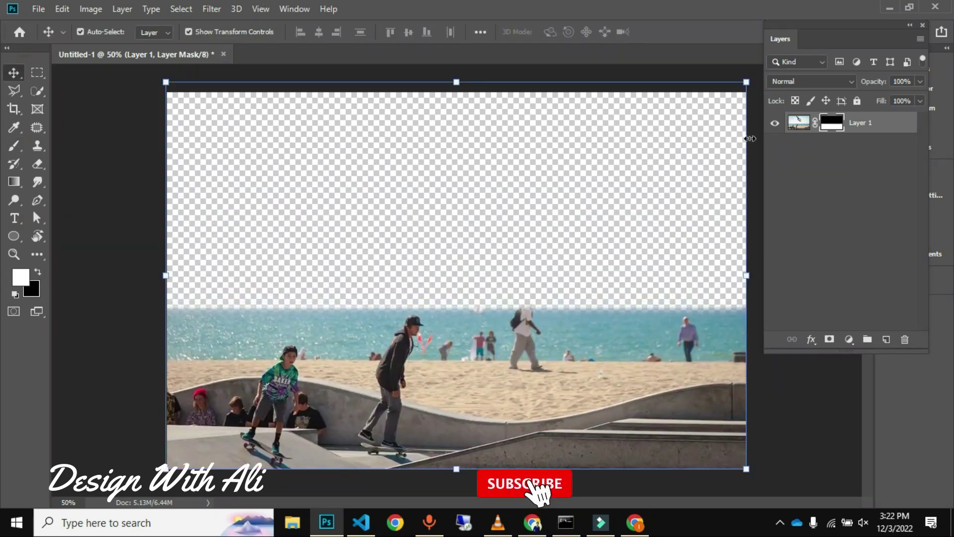
pyautogui.moveTo(842, 35); pyautogui.dragTo(516, 66)
pyautogui.hotkey('ctrl', 'z')
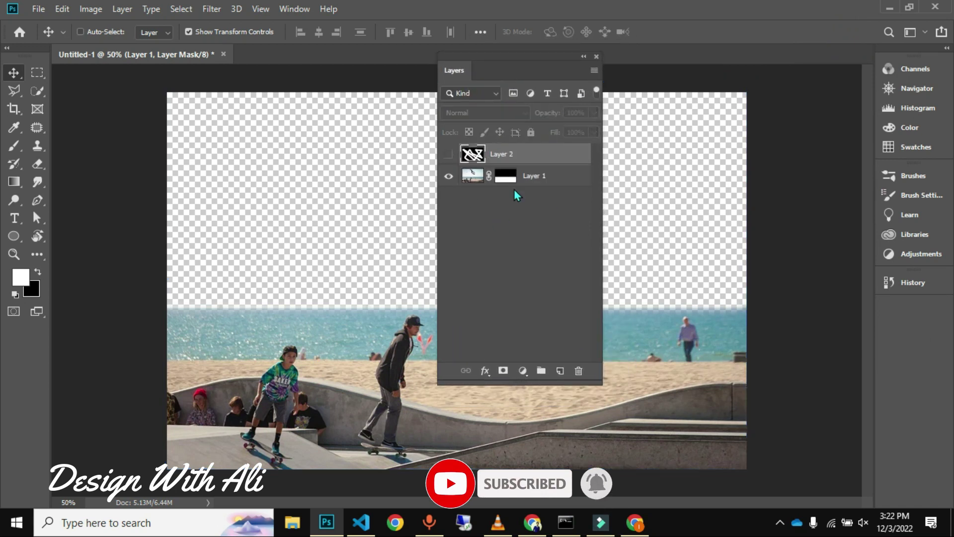
pyautogui.click(516, 194)
pyautogui.hotkey('ctrl', 'z')
# Delete Layer 2, and delete Layer 1's mask without applying it
pyautogui.click(512, 158)
pyautogui.moveTo(512, 159); pyautogui.dragTo(579, 372)
pyautogui.click(507, 156)
pyautogui.moveTo(521, 199); pyautogui.dragTo(579, 372)
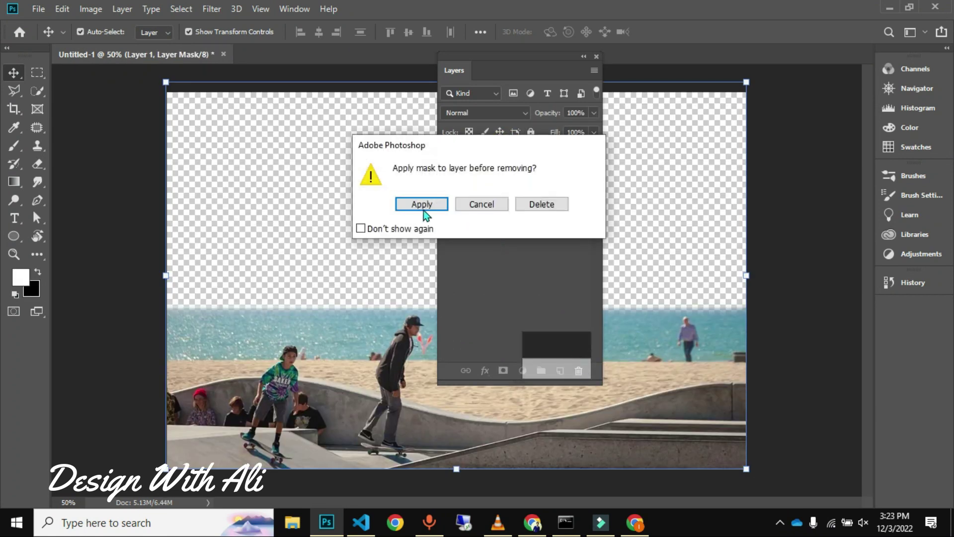
pyautogui.click(527, 205)
# Add a new layer mask to Layer 1 and disable it
pyautogui.moveTo(542, 72); pyautogui.dragTo(544, 103)
pyautogui.click(544, 93)
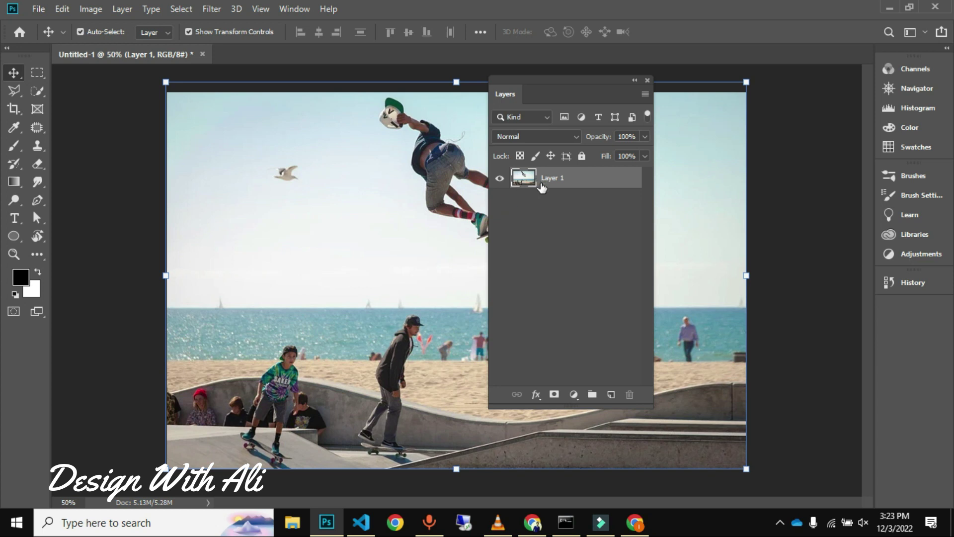
pyautogui.click(553, 395)
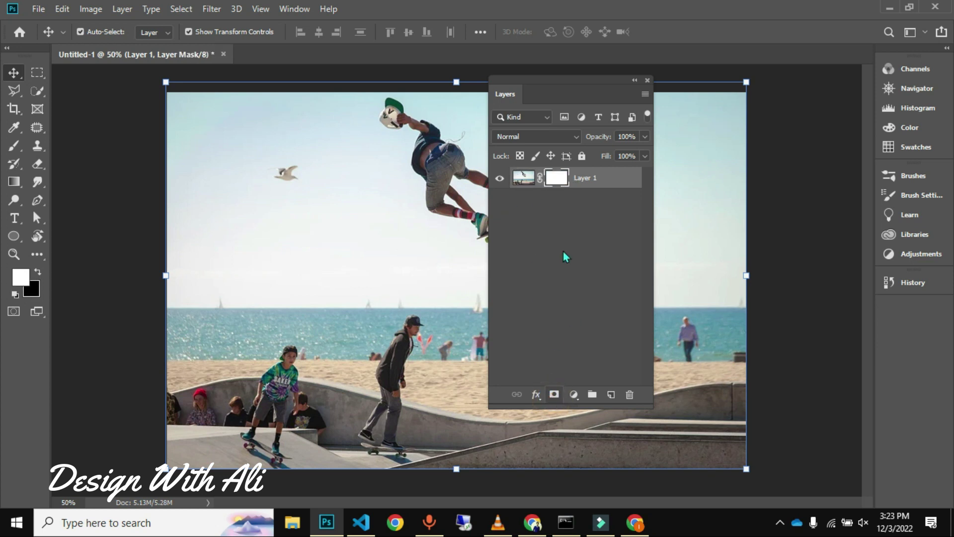
pyautogui.rightClick(557, 182)
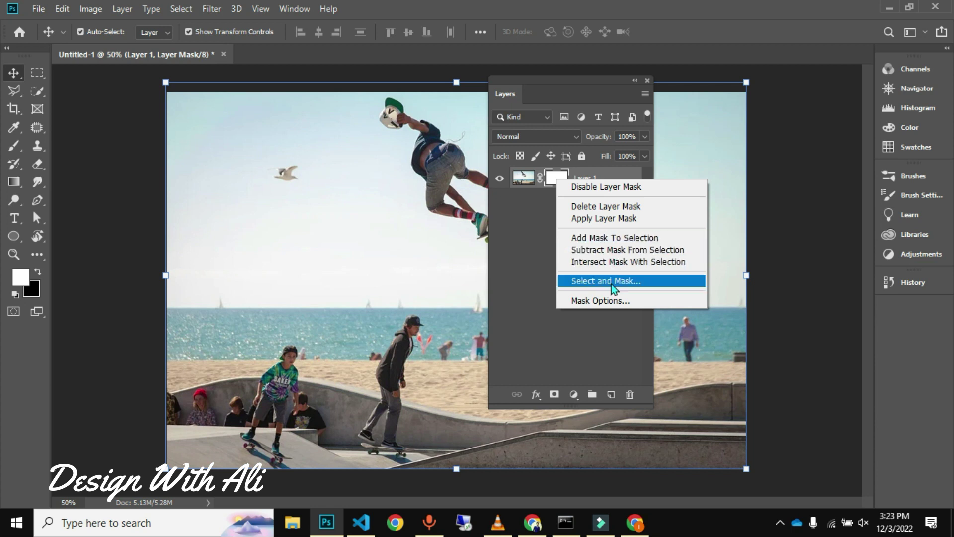
pyautogui.click(600, 188)
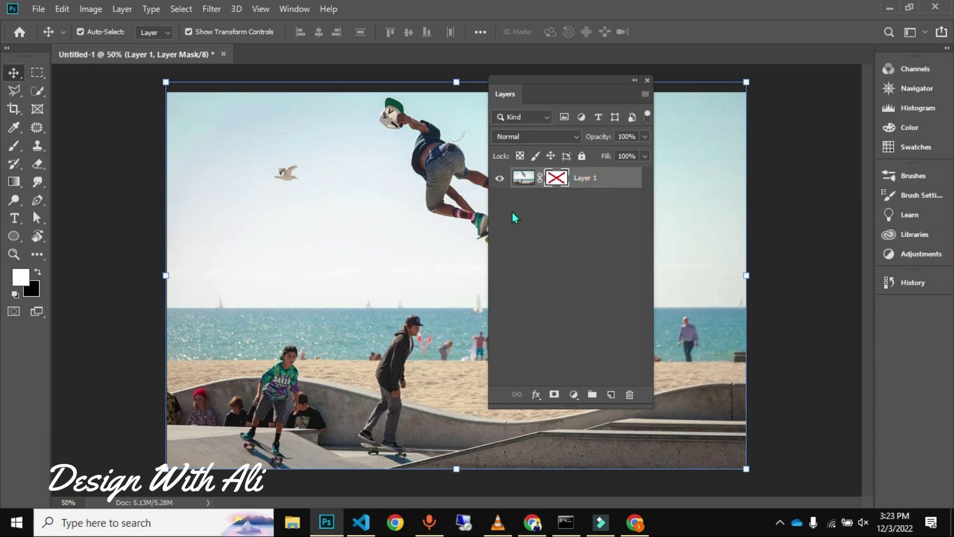
# Move the Layers panel off the photo and paint black on Layer 1's mask over most of the sky and the jumping skater
pyautogui.moveTo(533, 97); pyautogui.dragTo(810, 36)
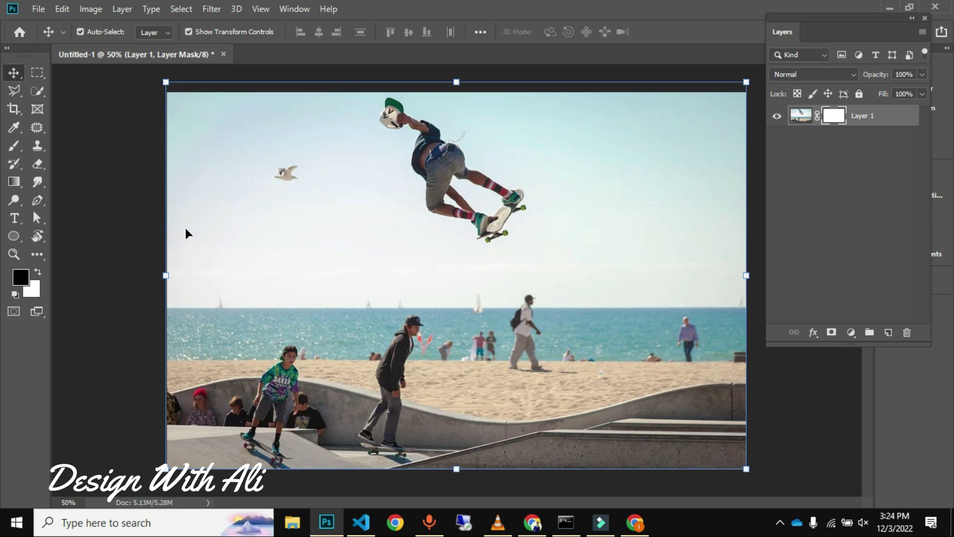
pyautogui.press('b')
pyautogui.moveTo(166, 254)
pyautogui.mouseDown()
pyautogui.moveTo(141, 302)
pyautogui.moveTo(200, 290)
pyautogui.moveTo(321, 173)
pyautogui.moveTo(345, 132)
pyautogui.moveTo(458, 96)
pyautogui.moveTo(426, 160)
pyautogui.moveTo(441, 206)
pyautogui.moveTo(247, 271)
pyautogui.moveTo(583, 291)
pyautogui.moveTo(614, 81)
pyautogui.moveTo(571, 176)
pyautogui.moveTo(591, 229)
pyautogui.moveTo(592, 90)
pyautogui.moveTo(491, 209)
pyautogui.mouseUp()
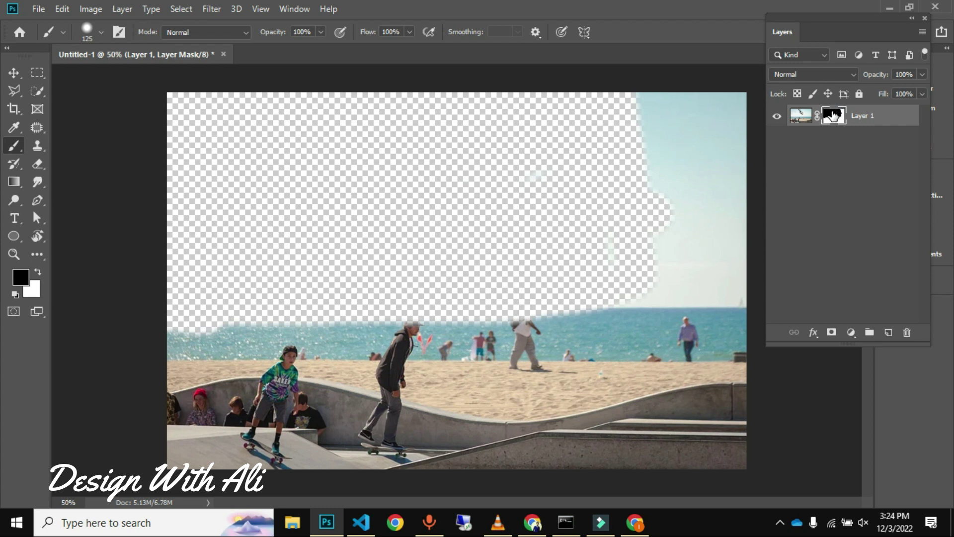
# Disable Layer 1's painted mask and enable it again
pyautogui.rightClick(832, 119)
pyautogui.click(833, 131)
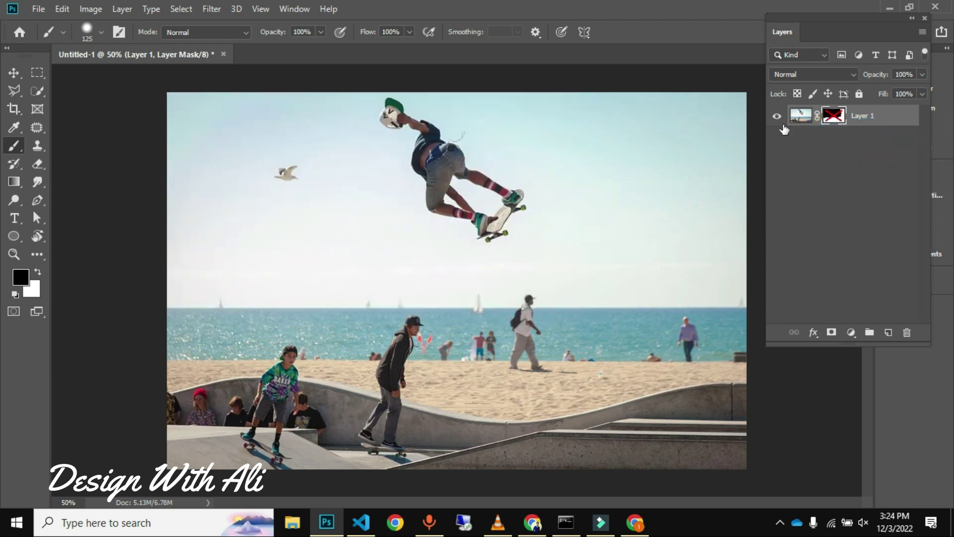
pyautogui.keyDown('shift'); pyautogui.click(835, 114); pyautogui.keyUp('shift')
# Try applying Layer 1's mask permanently to the image, and undo it
pyautogui.rightClick(836, 114)
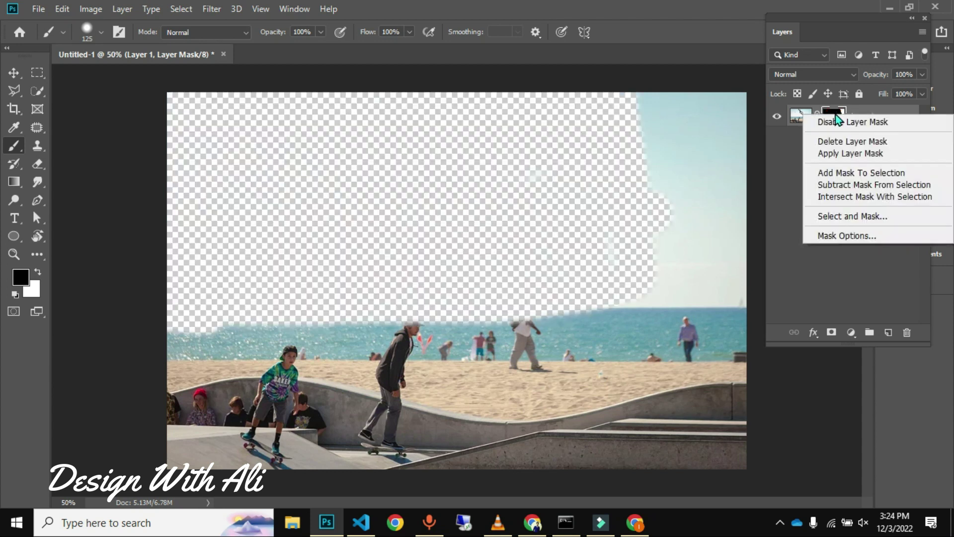
pyautogui.click(846, 149)
pyautogui.hotkey('ctrl', 'z')
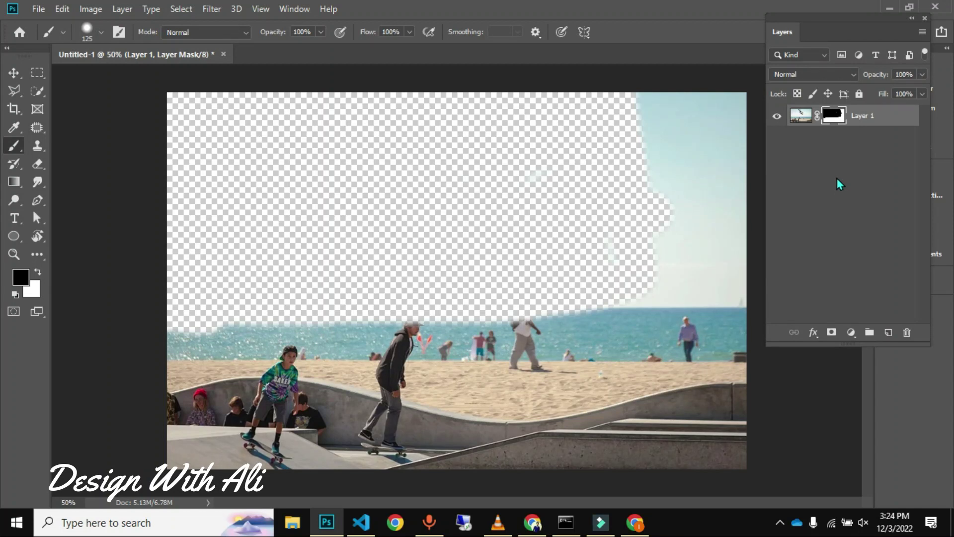
# Bring the Layers panel over the photo, unlink Layer 1's image from its mask, link them again, and move the panel back
pyautogui.click(822, 141)
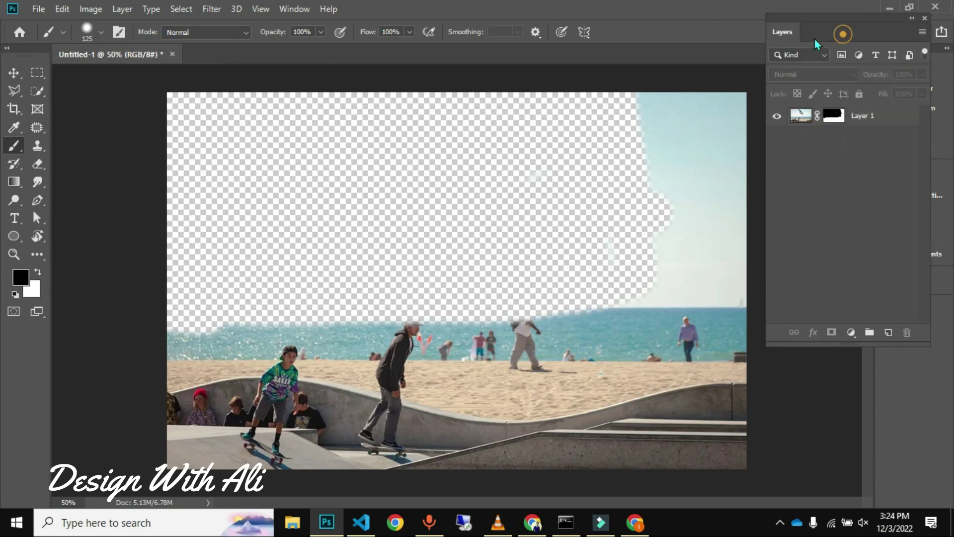
pyautogui.moveTo(843, 32); pyautogui.dragTo(366, 99)
pyautogui.click(345, 181)
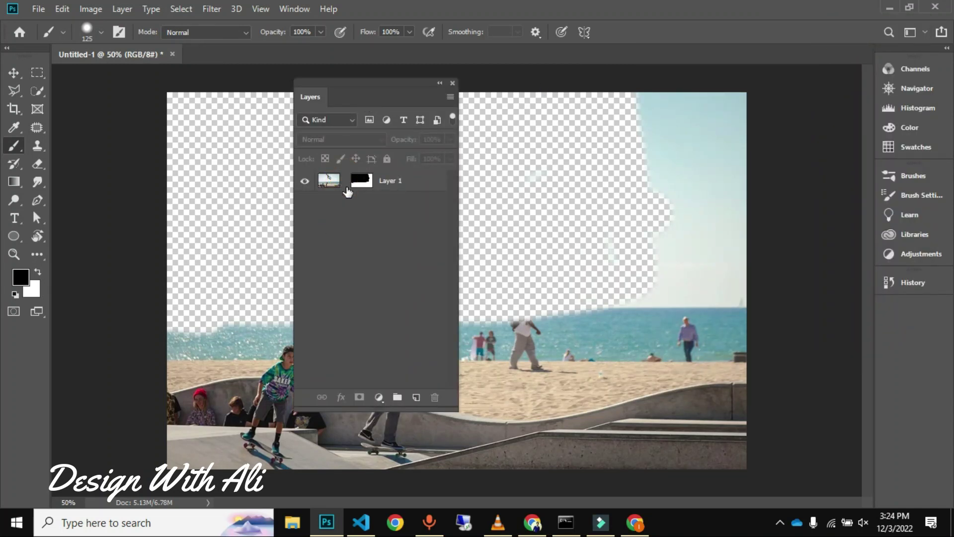
pyautogui.click(346, 181)
pyautogui.moveTo(386, 96); pyautogui.dragTo(858, 25)
# Try moving Layer 1's photo independently of its mask
pyautogui.press('v')
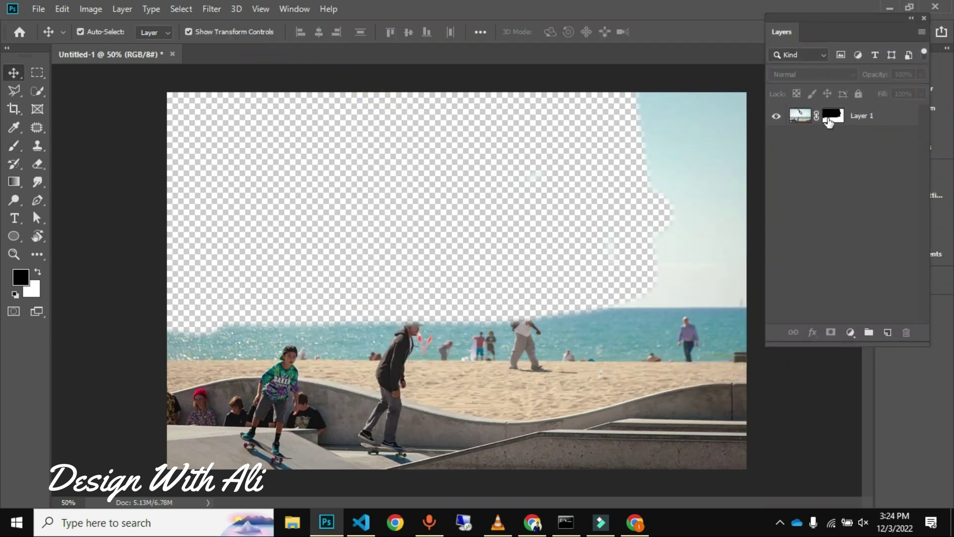
pyautogui.click(828, 117)
pyautogui.moveTo(663, 205); pyautogui.dragTo(702, 167)
pyautogui.hotkey('shift', 'Up')
pyautogui.hotkey('shift', 'Up')
pyautogui.hotkey('shift', 'Up')
pyautogui.hotkey('shift', 'Up')
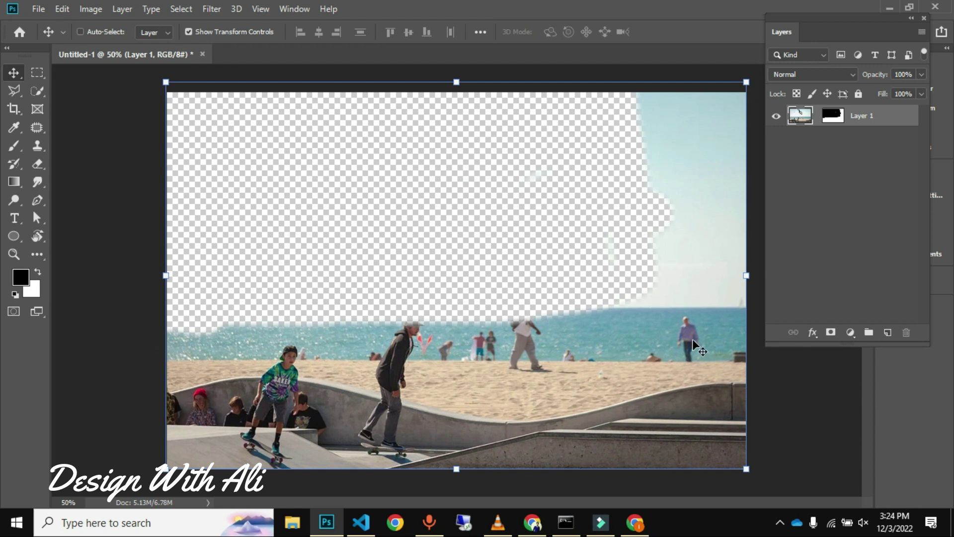
# Reset Layer 1's mask to plain white and paint black on the mask over the jumping skater
pyautogui.hotkey('ctrl', 'BackSpace')
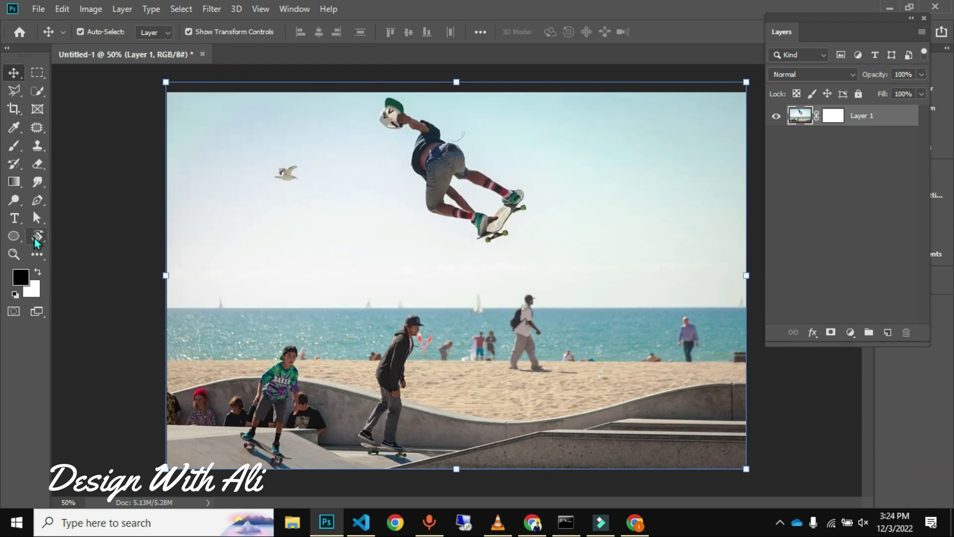
pyautogui.press('b')
pyautogui.press('x')
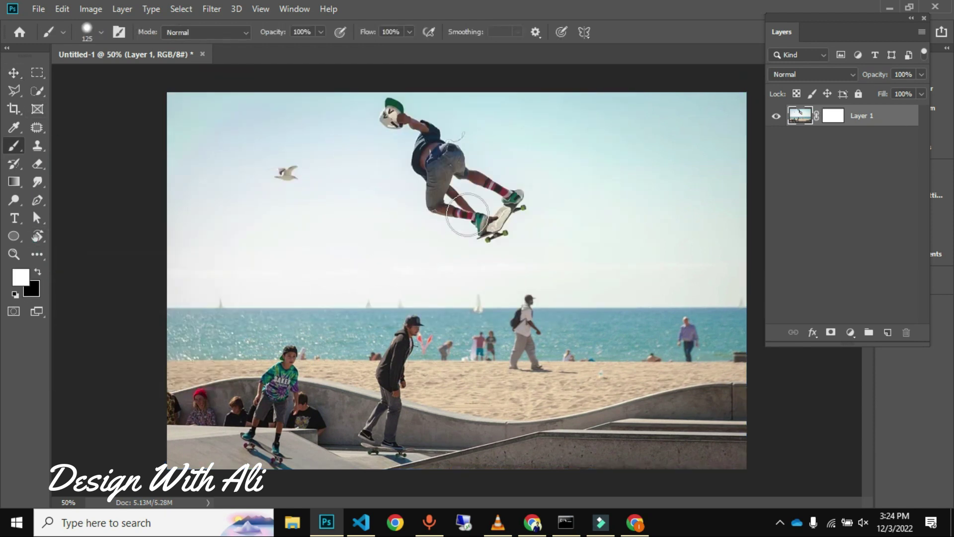
pyautogui.moveTo(405, 128)
pyautogui.mouseDown()
pyautogui.moveTo(400, 117)
pyautogui.moveTo(377, 117)
pyautogui.moveTo(389, 109)
pyautogui.moveTo(428, 126)
pyautogui.moveTo(467, 170)
pyautogui.moveTo(503, 183)
pyautogui.moveTo(518, 203)
pyautogui.moveTo(503, 226)
pyautogui.moveTo(458, 214)
pyautogui.moveTo(434, 157)
pyautogui.moveTo(417, 161)
pyautogui.moveTo(427, 206)
pyautogui.moveTo(499, 222)
pyautogui.moveTo(528, 155)
pyautogui.moveTo(418, 113)
pyautogui.moveTo(393, 160)
pyautogui.moveTo(486, 180)
pyautogui.moveTo(471, 153)
pyautogui.moveTo(456, 212)
pyautogui.moveTo(442, 227)
pyautogui.moveTo(408, 130)
pyautogui.moveTo(488, 117)
pyautogui.moveTo(439, 146)
pyautogui.moveTo(478, 124)
pyautogui.moveTo(501, 193)
pyautogui.mouseUp()
pyautogui.hotkey('ctrl', 'z')
pyautogui.click(833, 115)
pyautogui.press('x')
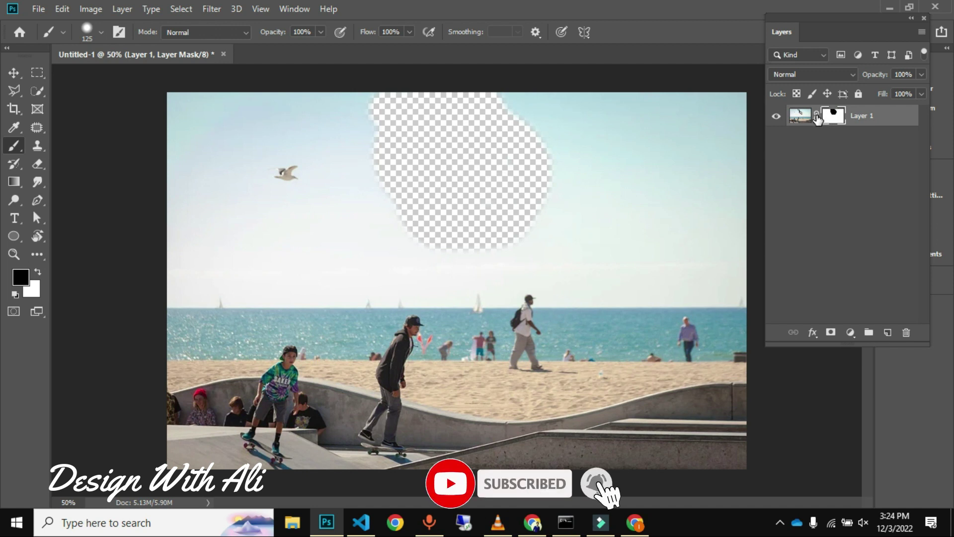
# Move the photo slightly down together with its linked mask, and unlink the mask from the image
pyautogui.press('v')
pyautogui.moveTo(630, 215)
pyautogui.mouseDown()
pyautogui.moveTo(640, 206)
pyautogui.moveTo(620, 235)
pyautogui.moveTo(640, 215)
pyautogui.moveTo(631, 249)
pyautogui.moveTo(624, 219)
pyautogui.mouseUp()
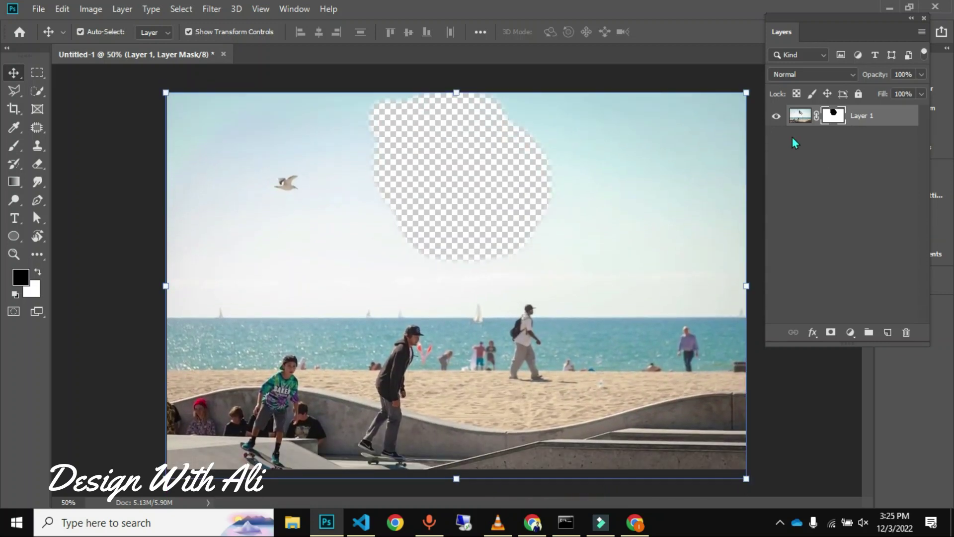
pyautogui.click(817, 116)
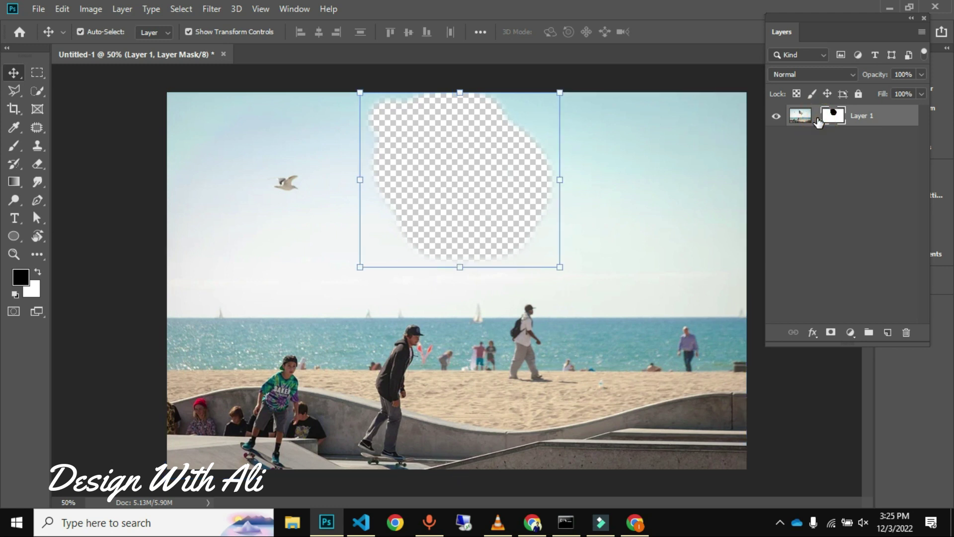
# Move the unlinked mask over the lower skateboarders and back to the jumping skater, and scale it to about 87% width and 93% height
pyautogui.moveTo(667, 172); pyautogui.dragTo(492, 433)
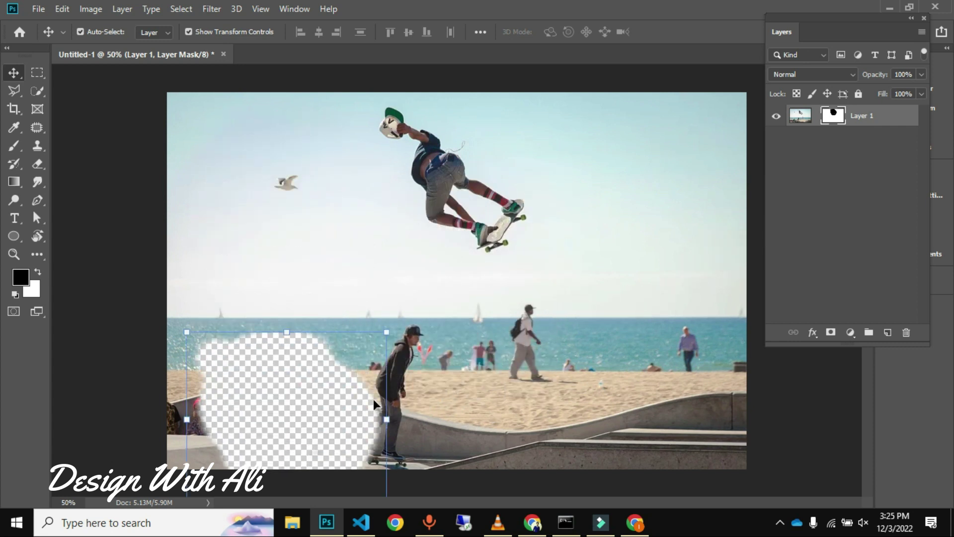
pyautogui.moveTo(341, 339); pyautogui.dragTo(535, 234)
pyautogui.moveTo(542, 267); pyautogui.dragTo(487, 285)
pyautogui.moveTo(415, 267); pyautogui.dragTo(471, 194)
pyautogui.moveTo(515, 230); pyautogui.dragTo(545, 270)
pyautogui.moveTo(437, 219); pyautogui.dragTo(436, 193)
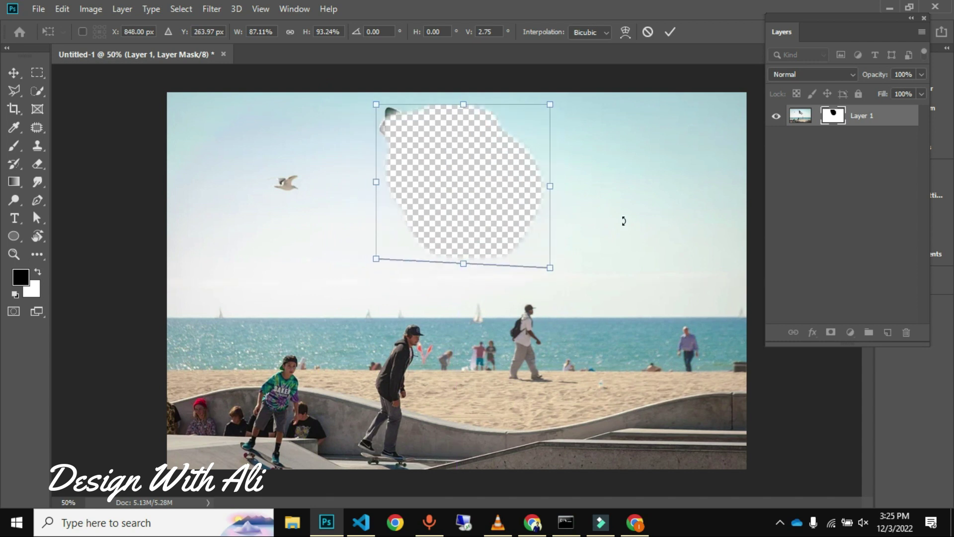
# Toggle the link between Layer 1's image and its mask, and deselect the layer
pyautogui.click(817, 116)
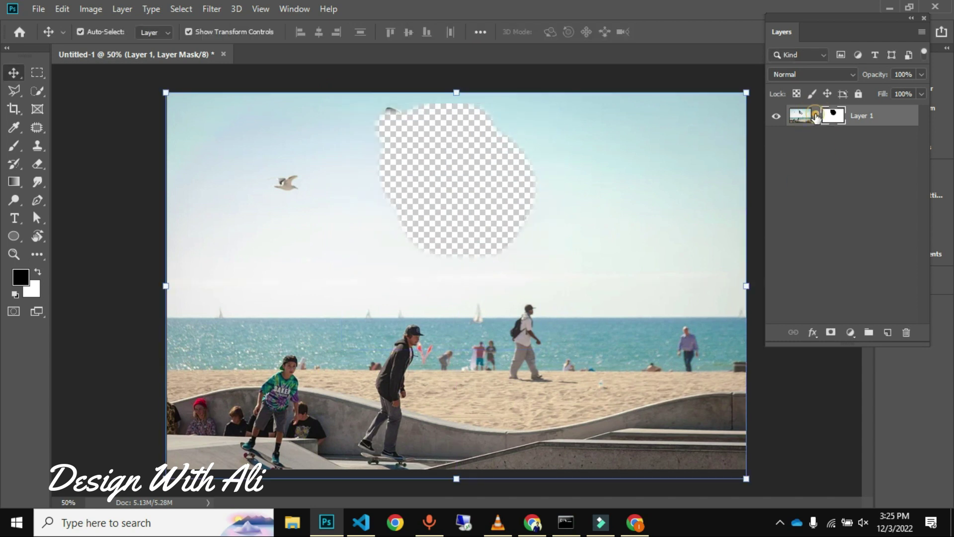
pyautogui.click(816, 116)
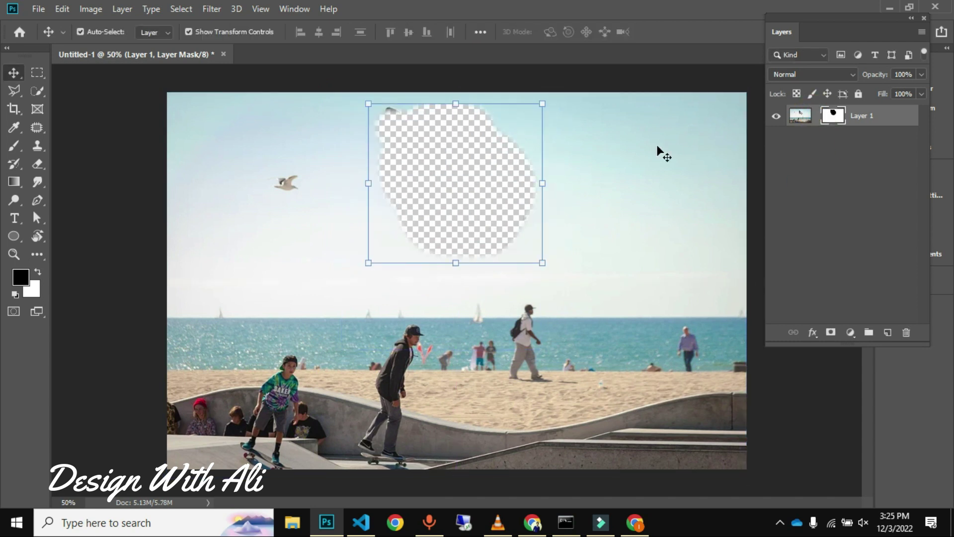
pyautogui.click(815, 116)
pyautogui.click(817, 157)
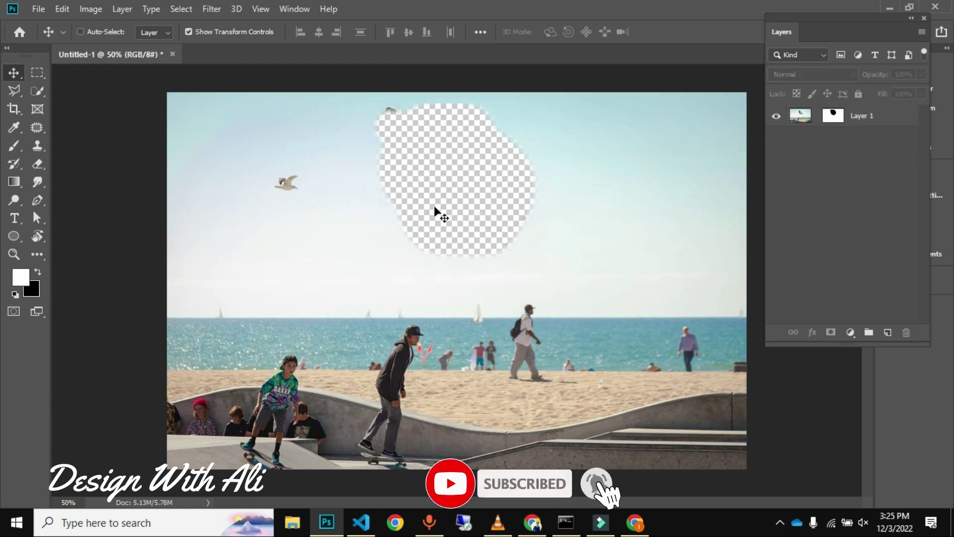
# Restore the complete photo at its original position with a plain white linked mask on Layer 1
pyautogui.click(462, 185)
pyautogui.click(583, 188)
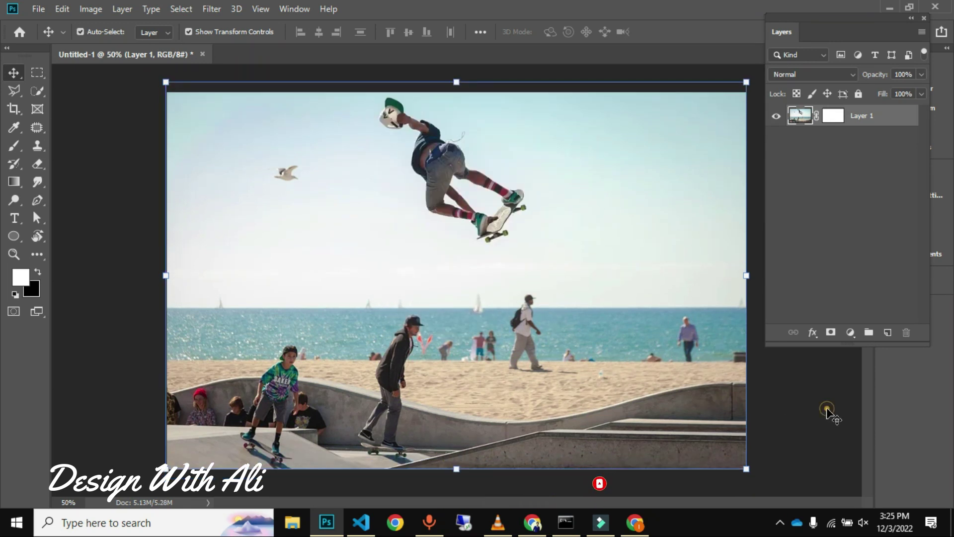
pyautogui.click(832, 412)
pyautogui.click(605, 310)
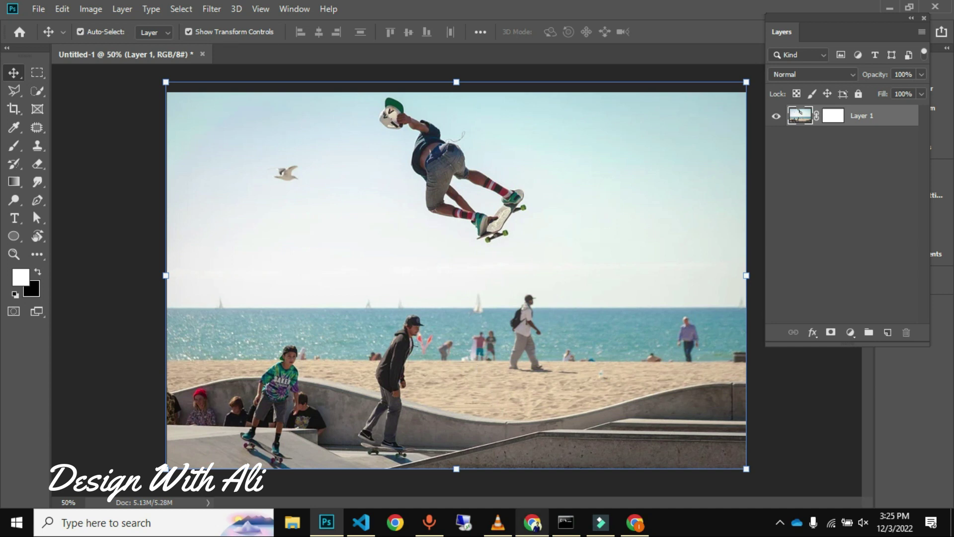
# Switch to the Pixabay page in Chrome and search for "Sky" images
pyautogui.click(532, 522)
pyautogui.click(500, 11)
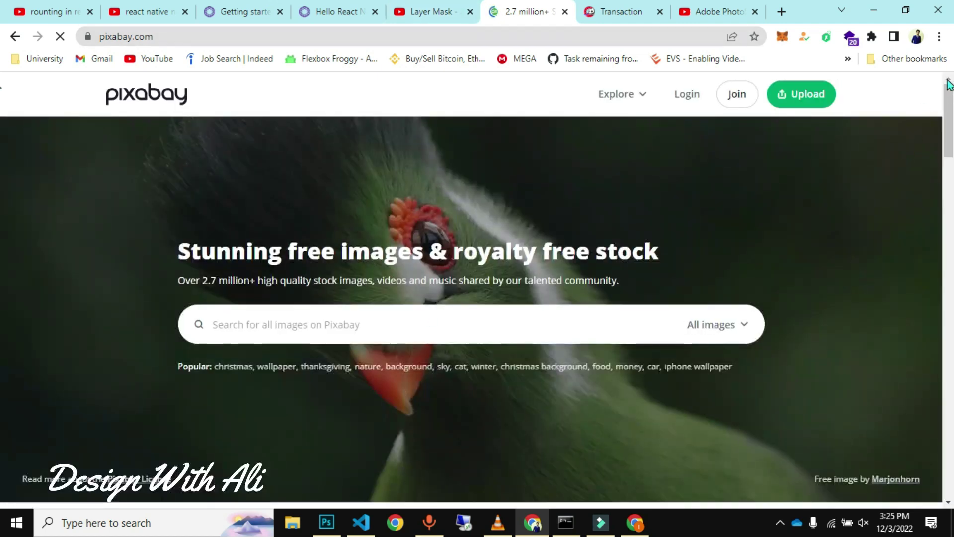
pyautogui.scroll(-3, 380, 226)
pyautogui.click(352, 169)
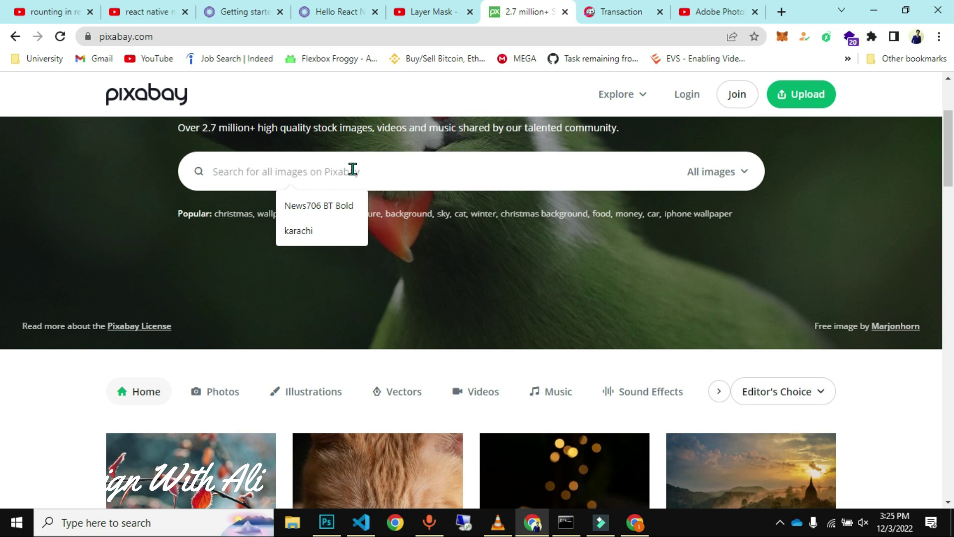
pyautogui.write('Sky')
pyautogui.press('Return')
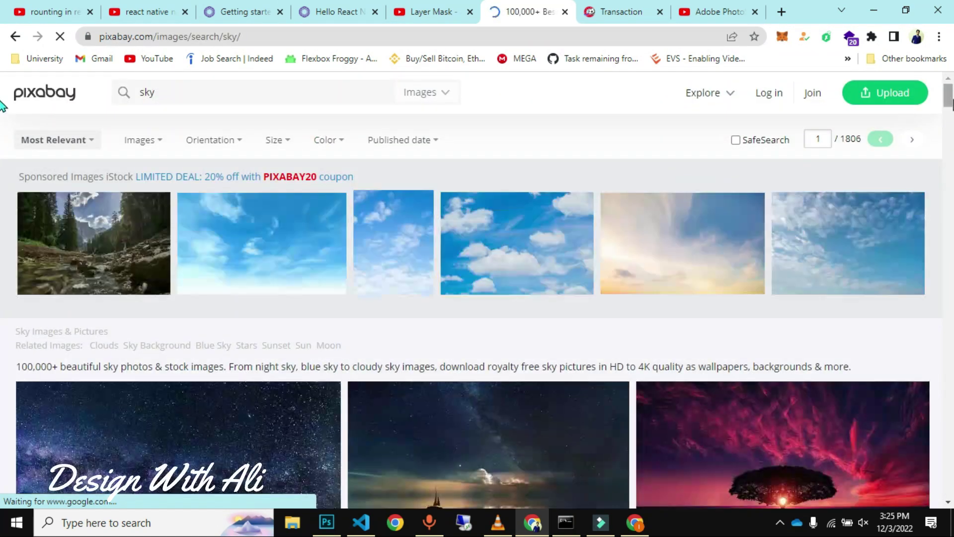
# Browse the Pixabay sky results, open the road landscape photo with a cloudy sky, and copy its image
pyautogui.scroll(-4, 3, 115)
pyautogui.scroll(-2, 2, 119)
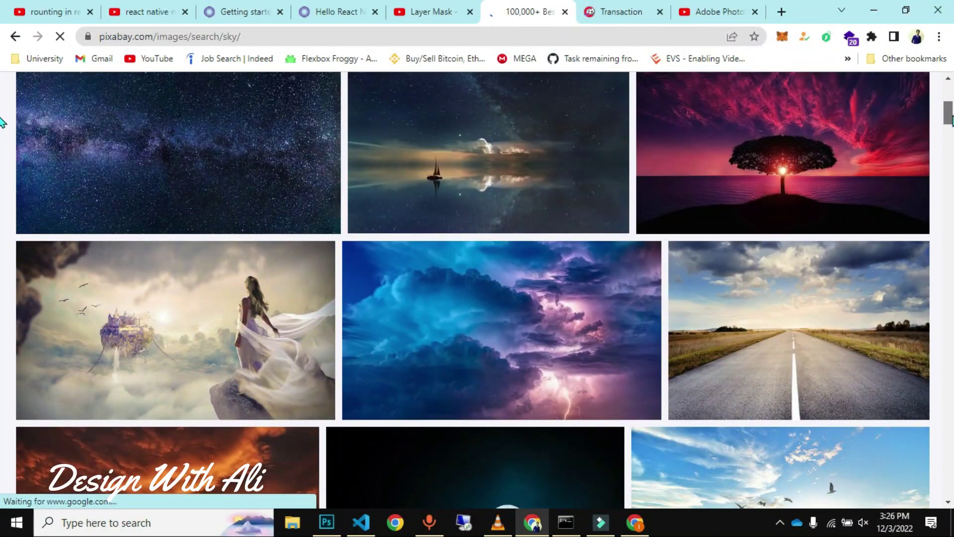
pyautogui.hotkey('alt', 'Tab')
pyautogui.hotkey('alt', 'Tab')
pyautogui.scroll(-5, 2, 119)
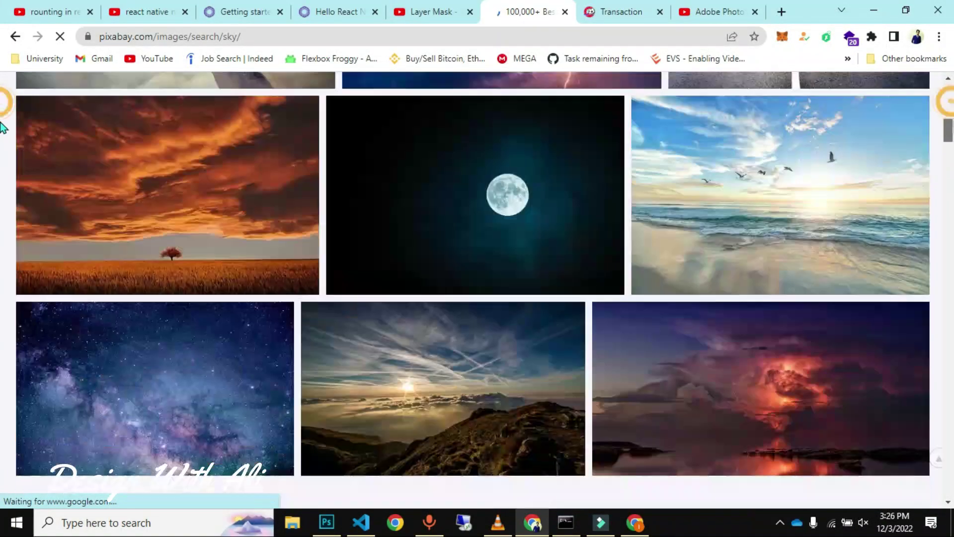
pyautogui.scroll(6, 3, 127)
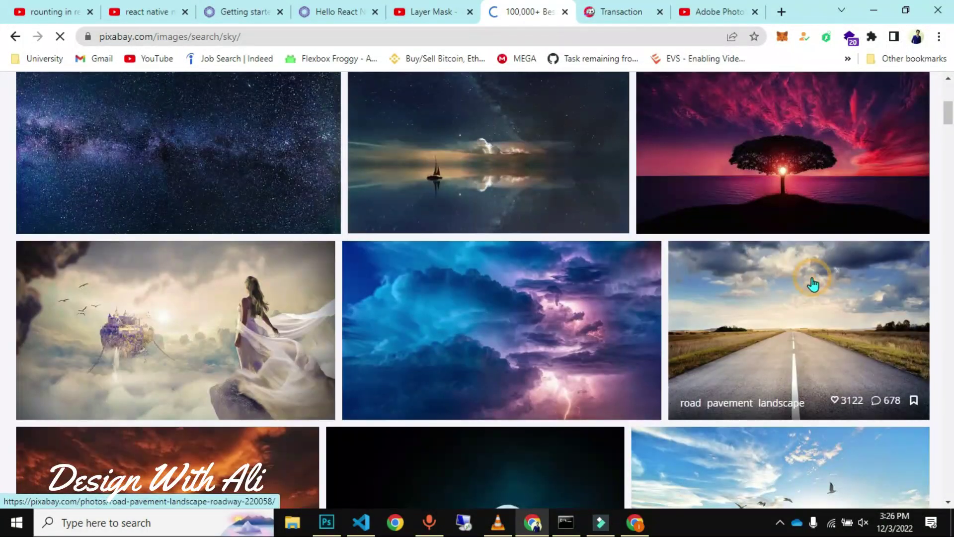
pyautogui.click(813, 279)
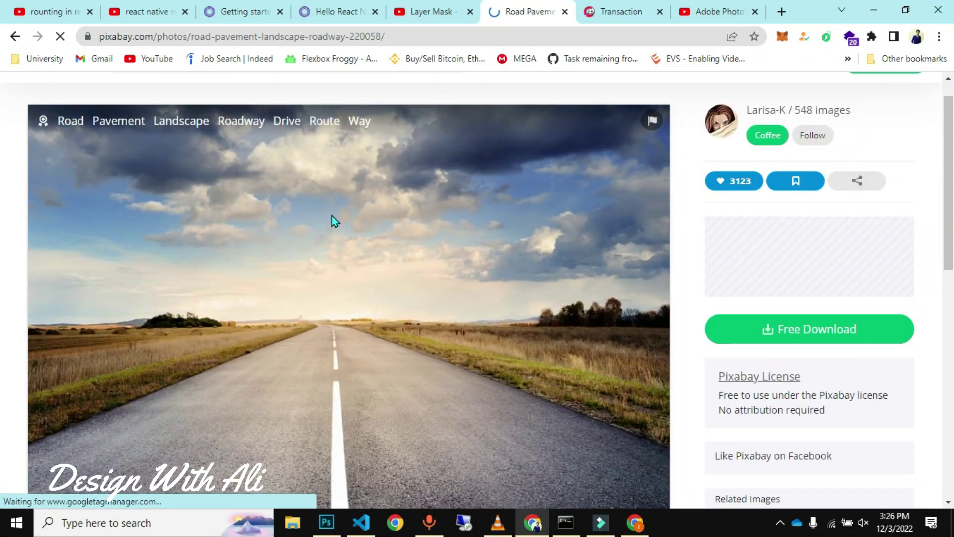
pyautogui.rightClick(332, 216)
pyautogui.click(389, 258)
# Switch to Photoshop, paste the road image enlarged to cover the canvas, and place its layer below Layer 1
pyautogui.hotkey('alt', 'Tab')
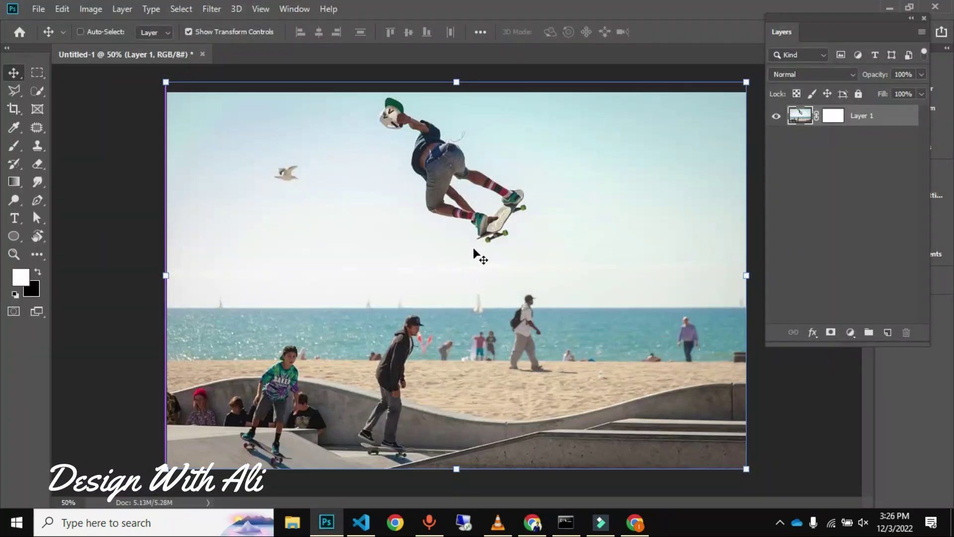
pyautogui.hotkey('ctrl', 'v')
pyautogui.moveTo(479, 298); pyautogui.dragTo(356, 226)
pyautogui.moveTo(501, 322); pyautogui.dragTo(755, 438)
pyautogui.moveTo(713, 282); pyautogui.dragTo(747, 280)
pyautogui.click(89, 94)
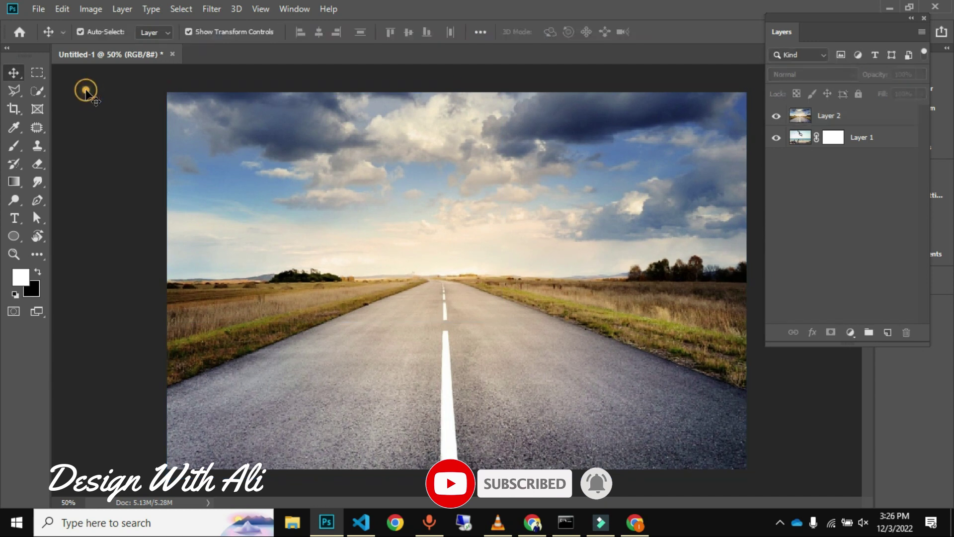
pyautogui.moveTo(481, 179); pyautogui.dragTo(482, 182)
pyautogui.moveTo(839, 129); pyautogui.dragTo(830, 155)
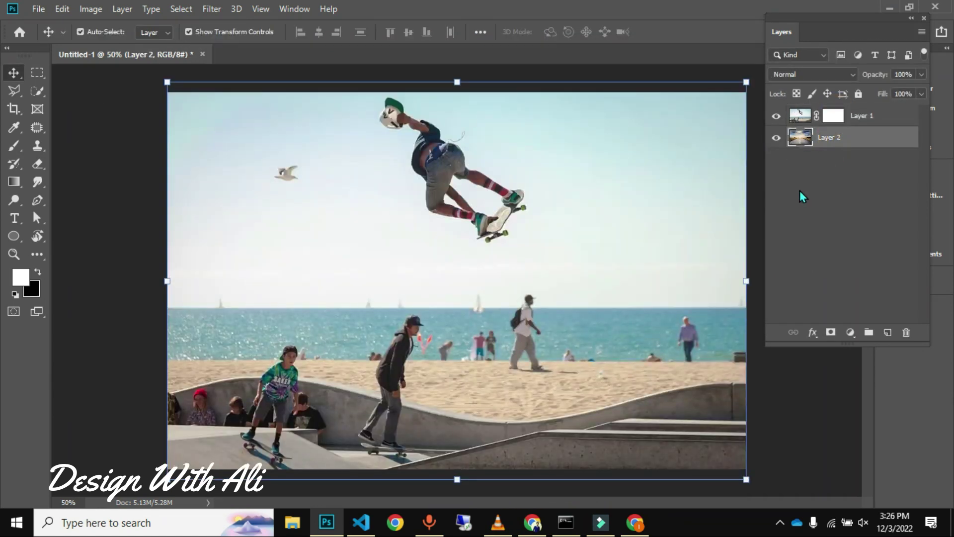
# Paint Layer 1's mask black with a straight stroke just above the sea horizon and over the whole sky above it
pyautogui.click(833, 117)
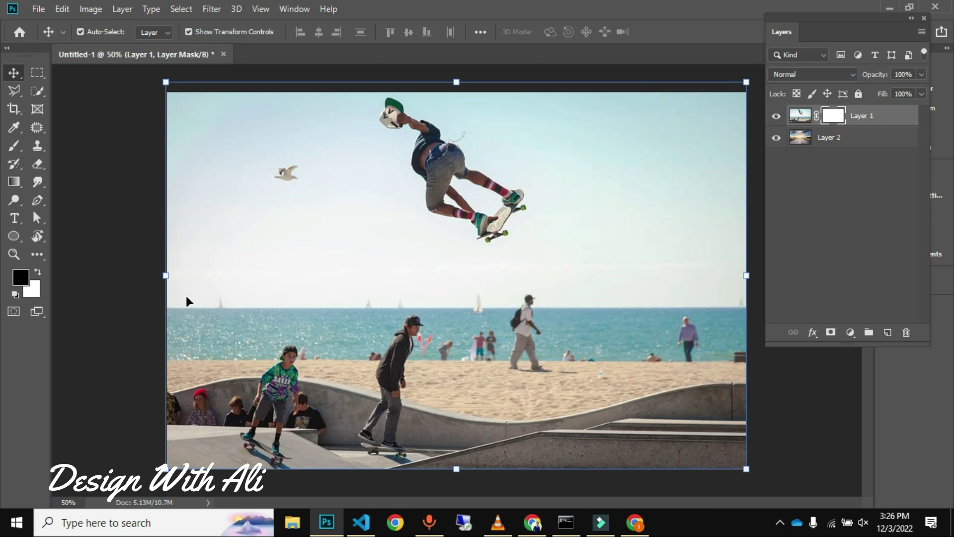
pyautogui.press('b')
pyautogui.moveTo(159, 287); pyautogui.dragTo(206, 280)
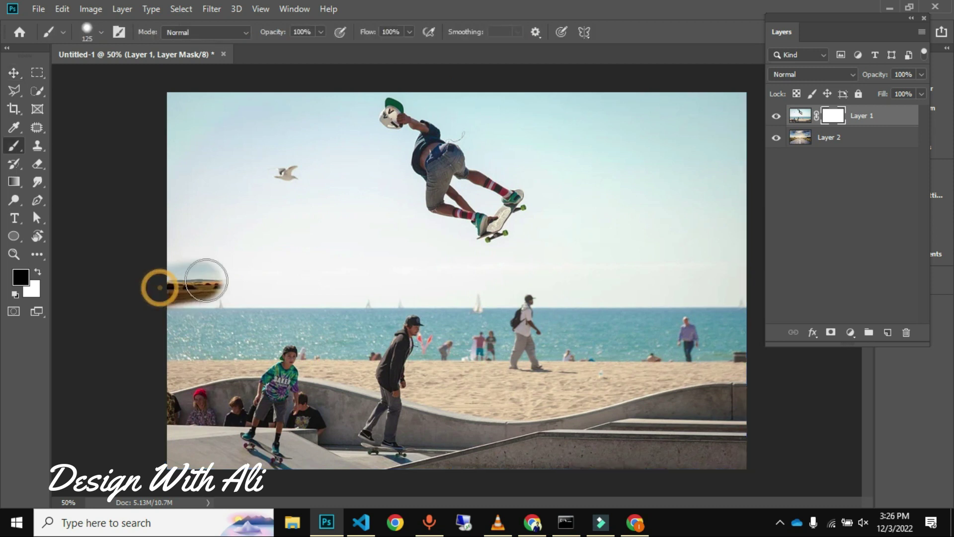
pyautogui.hotkey('ctrl', 'z')
pyautogui.click(171, 289)
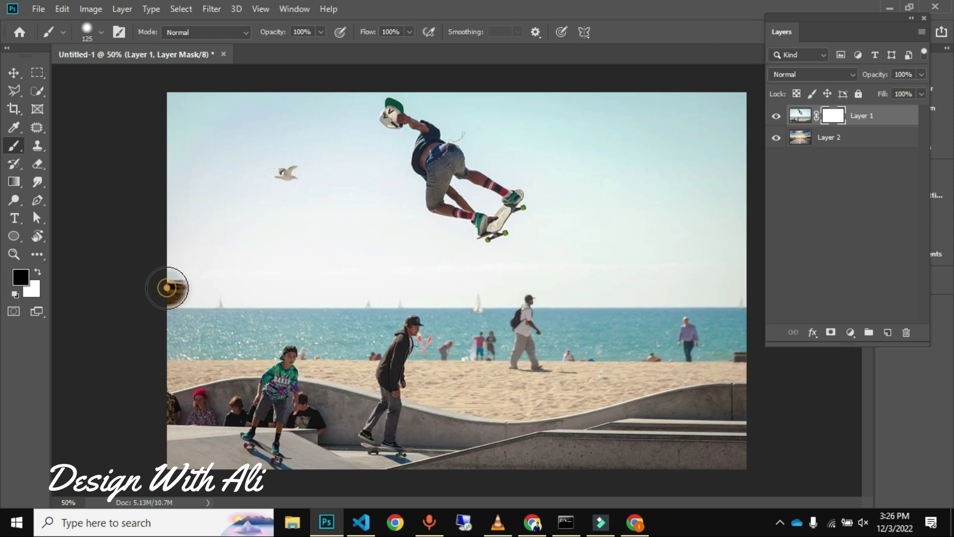
pyautogui.keyDown('shift'); pyautogui.click(748, 289); pyautogui.keyUp('shift')
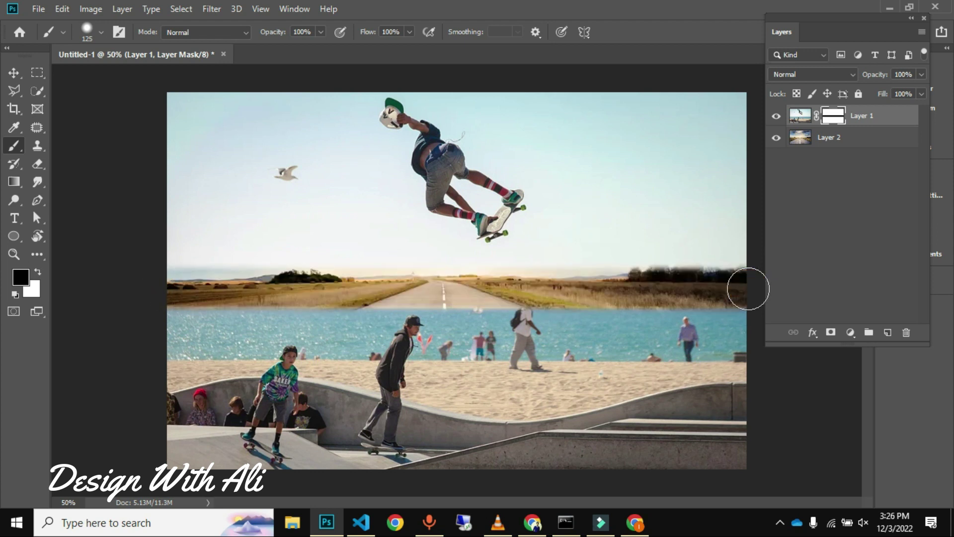
pyautogui.moveTo(748, 287)
pyautogui.mouseDown()
pyautogui.moveTo(611, 258)
pyautogui.moveTo(362, 256)
pyautogui.moveTo(151, 231)
pyautogui.moveTo(197, 267)
pyautogui.moveTo(212, 219)
pyautogui.moveTo(146, 140)
pyautogui.moveTo(189, 98)
pyautogui.moveTo(239, 162)
pyautogui.moveTo(177, 248)
pyautogui.moveTo(210, 183)
pyautogui.moveTo(257, 167)
pyautogui.moveTo(205, 122)
pyautogui.moveTo(171, 187)
pyautogui.moveTo(331, 235)
pyautogui.moveTo(260, 236)
pyautogui.mouseUp()
pyautogui.moveTo(581, 237)
pyautogui.mouseDown()
pyautogui.moveTo(677, 260)
pyautogui.moveTo(726, 119)
pyautogui.moveTo(763, 234)
pyautogui.moveTo(516, 234)
pyautogui.moveTo(714, 117)
pyautogui.moveTo(656, 107)
pyautogui.moveTo(233, 109)
pyautogui.mouseUp()
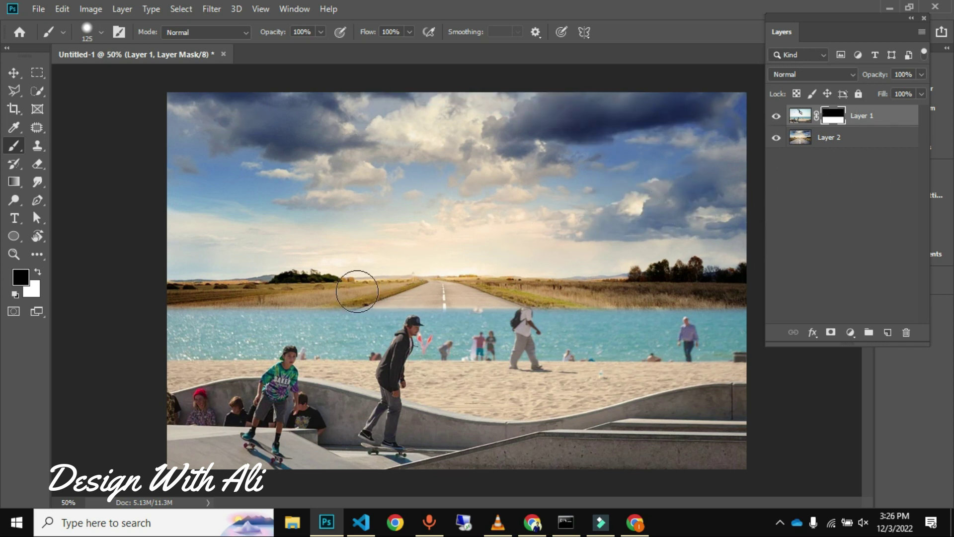
# Add a white layer mask to Layer 2, the road image
pyautogui.press('v')
pyautogui.click(746, 160)
pyautogui.press('x')
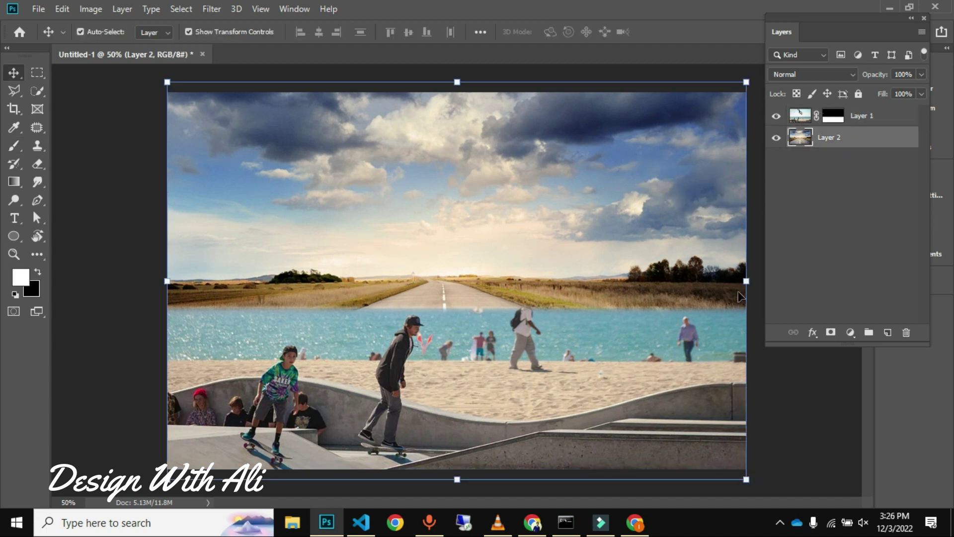
pyautogui.click(831, 335)
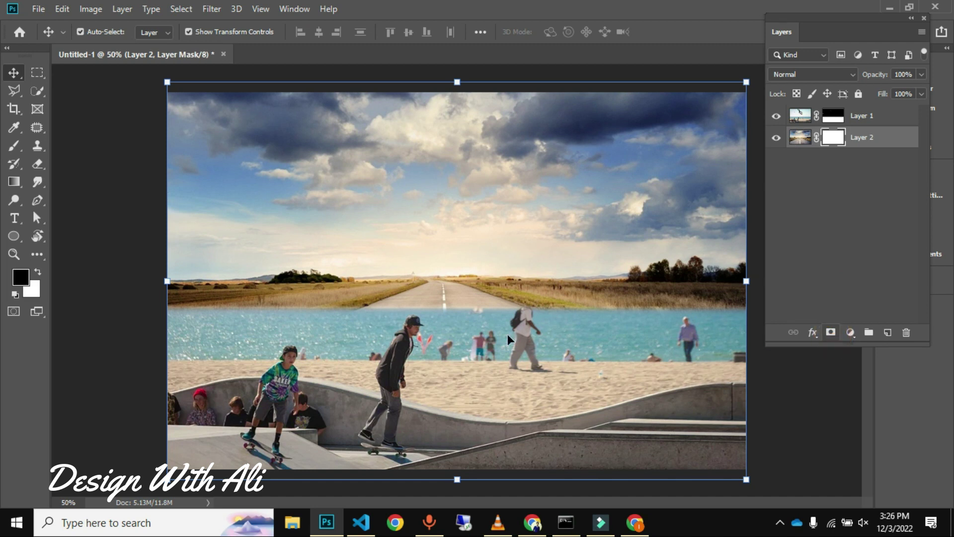
# Hide Layer 2's road and fields above the sea by painting a black band across its mask with an 80 px brush
pyautogui.press('b')
pyautogui.moveTo(159, 283); pyautogui.dragTo(221, 283)
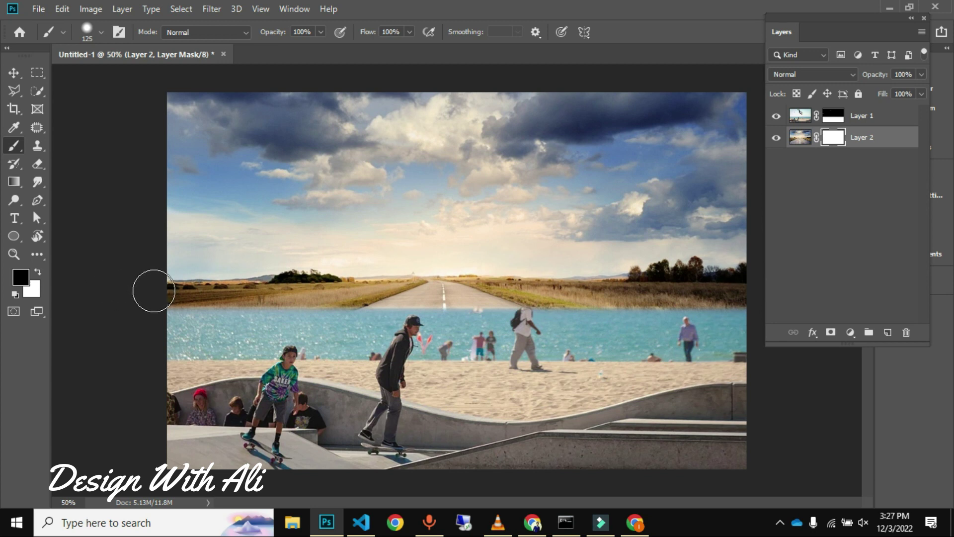
pyautogui.click(171, 292)
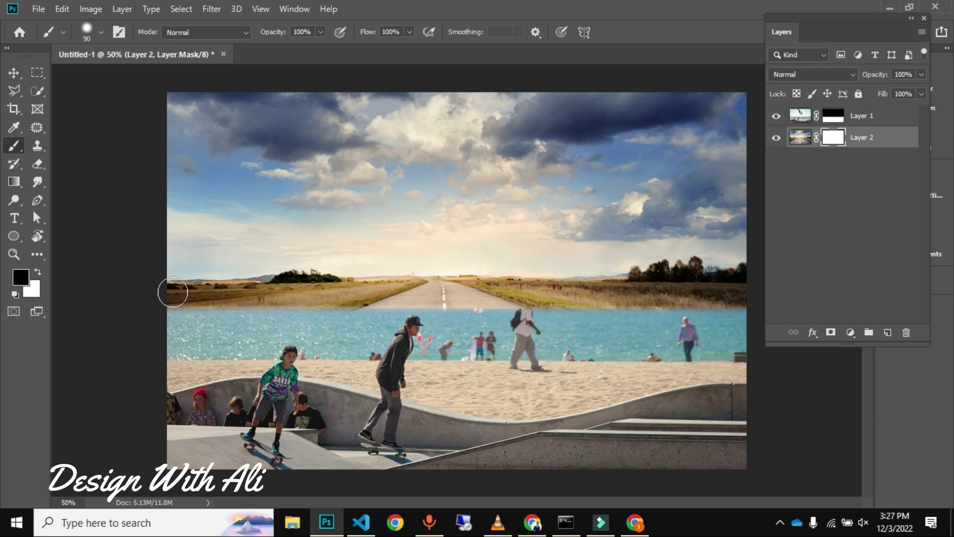
pyautogui.click(175, 291)
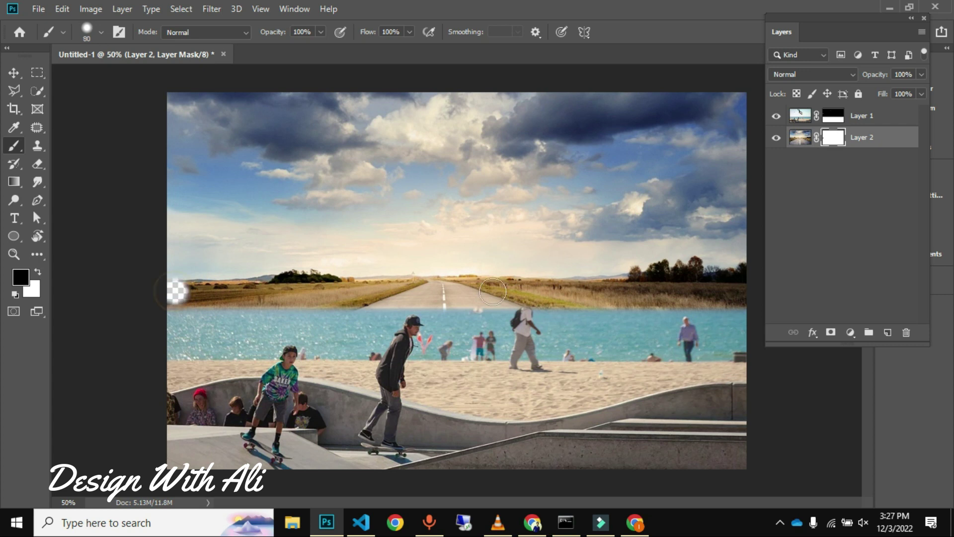
pyautogui.keyDown('shift'); pyautogui.click(745, 279); pyautogui.keyUp('shift')
pyautogui.moveTo(743, 283)
pyautogui.mouseDown()
pyautogui.moveTo(626, 302)
pyautogui.moveTo(165, 294)
pyautogui.moveTo(745, 267)
pyautogui.mouseUp()
pyautogui.moveTo(189, 272)
pyautogui.mouseDown()
pyautogui.moveTo(264, 265)
pyautogui.moveTo(179, 263)
pyautogui.moveTo(768, 249)
pyautogui.mouseUp()
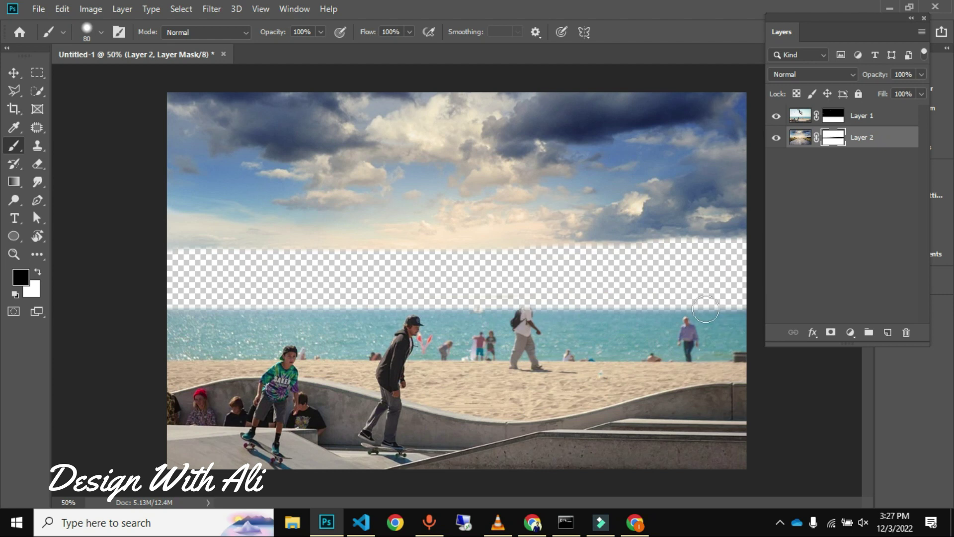
pyautogui.moveTo(141, 254); pyautogui.dragTo(763, 252)
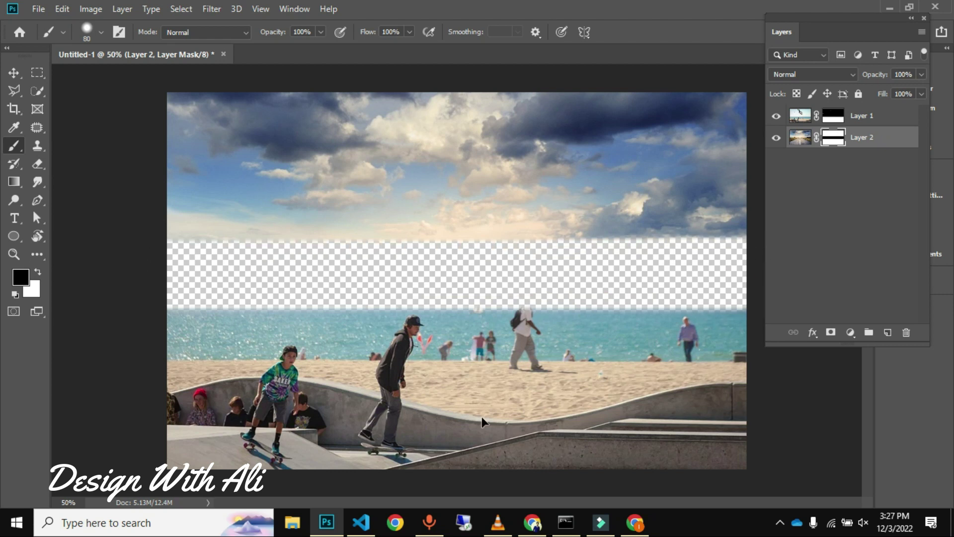
# Scale Layer 2 with its mask to 137.49% and position it so its sky ends slightly above the sea horizon
pyautogui.press('v')
pyautogui.click(452, 393)
pyautogui.press('x')
pyautogui.click(473, 215)
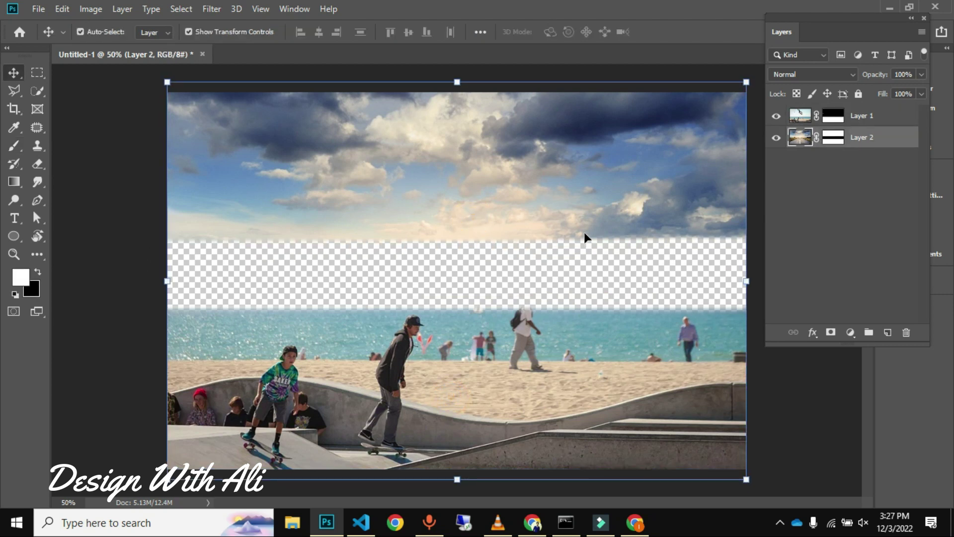
pyautogui.moveTo(779, 492); pyautogui.dragTo(850, 534)
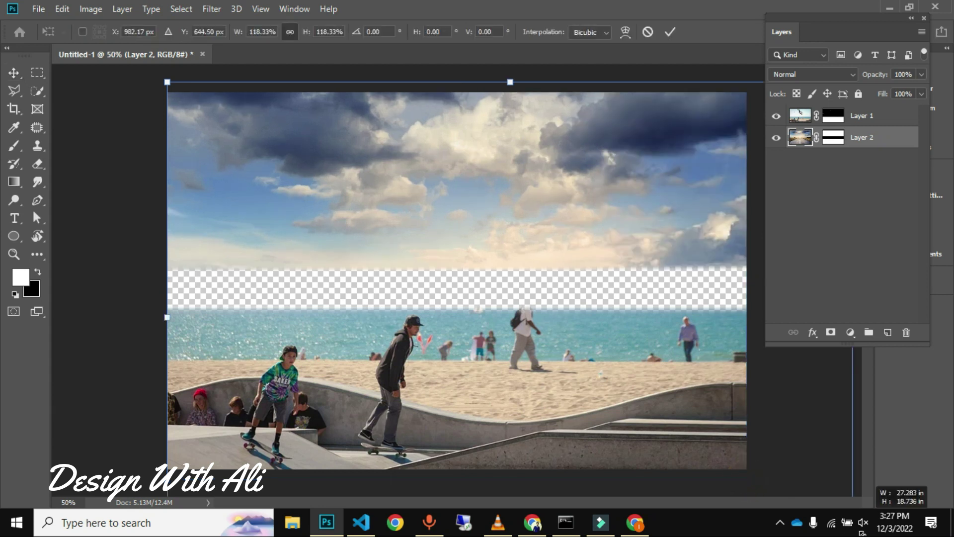
pyautogui.moveTo(164, 316); pyautogui.dragTo(58, 303)
pyautogui.moveTo(496, 198); pyautogui.dragTo(463, 148)
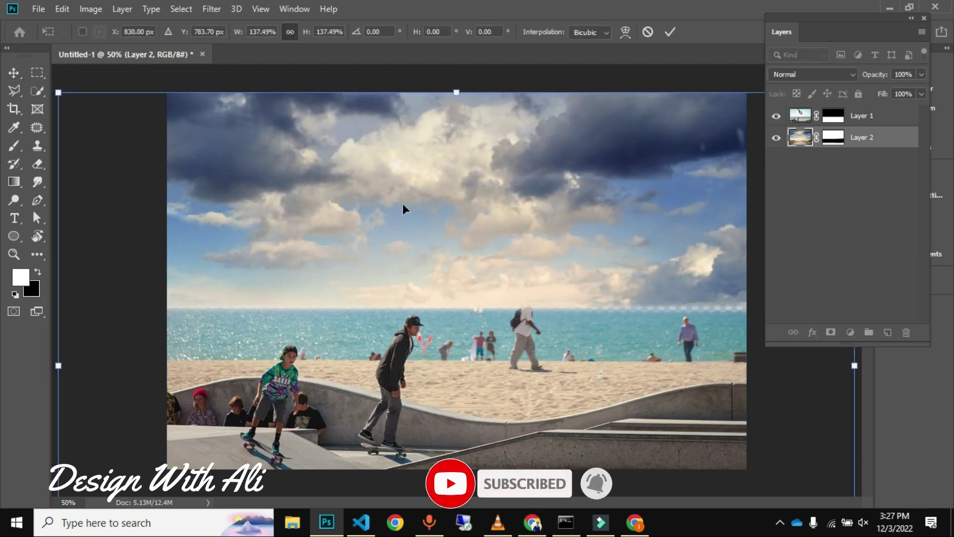
pyautogui.click(15, 70)
pyautogui.click(117, 81)
pyautogui.hotkey('ctrl', 't')
pyautogui.click(21, 73)
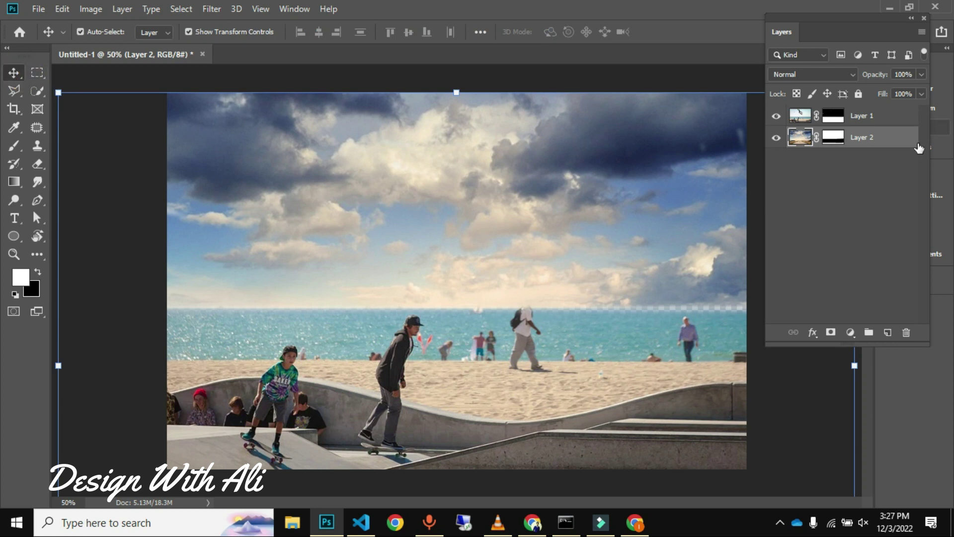
pyautogui.click(863, 171)
pyautogui.moveTo(646, 263)
pyautogui.mouseDown()
pyautogui.moveTo(649, 274)
pyautogui.moveTo(650, 258)
pyautogui.mouseUp()
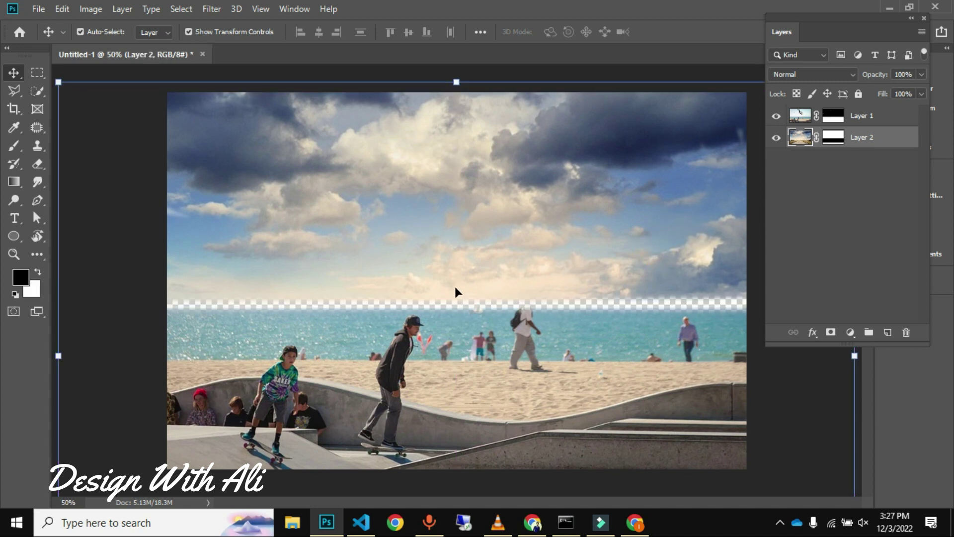
pyautogui.press('b')
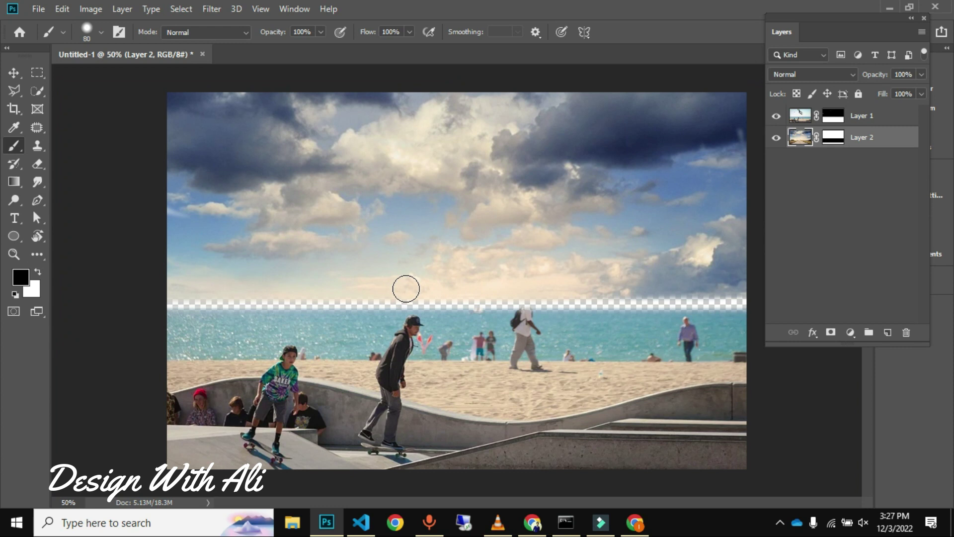
pyautogui.press('x')
pyautogui.moveTo(170, 301)
pyautogui.mouseDown()
pyautogui.moveTo(203, 297)
pyautogui.moveTo(181, 304)
pyautogui.mouseUp()
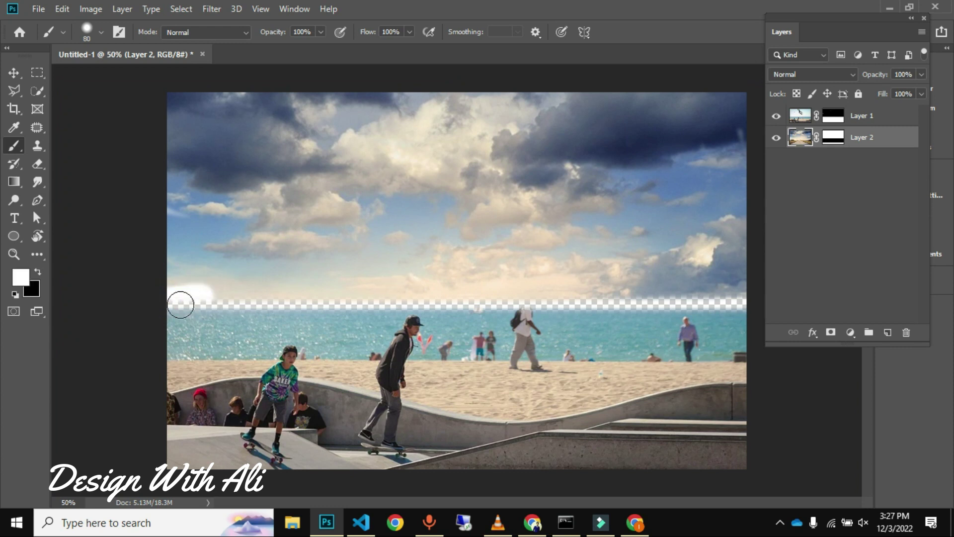
pyautogui.hotkey('ctrl', 'z')
# Paint a short black stroke on Layer 2's mask at the horizon, and paint the full horizon band white so the sky reaches the sea
pyautogui.click(833, 137)
pyautogui.press('x')
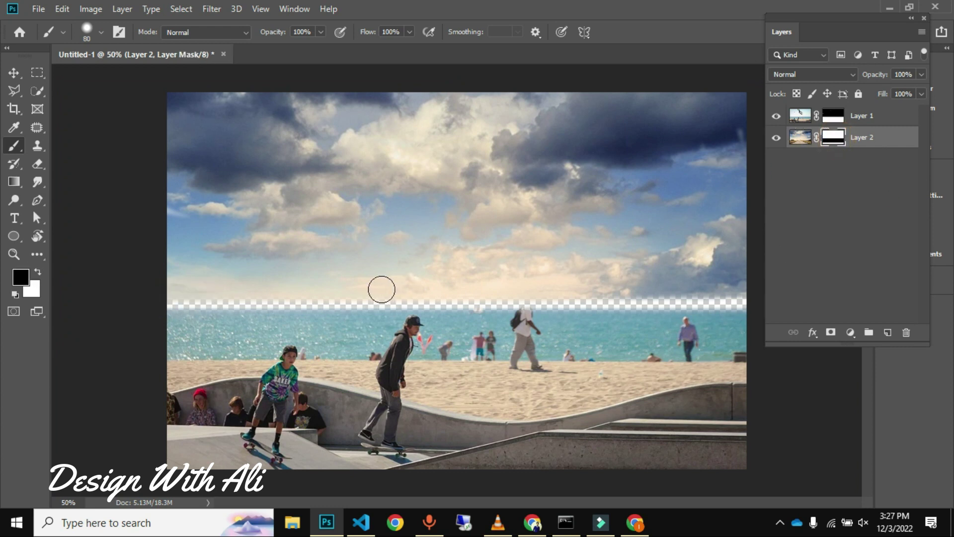
pyautogui.moveTo(160, 304); pyautogui.dragTo(196, 302)
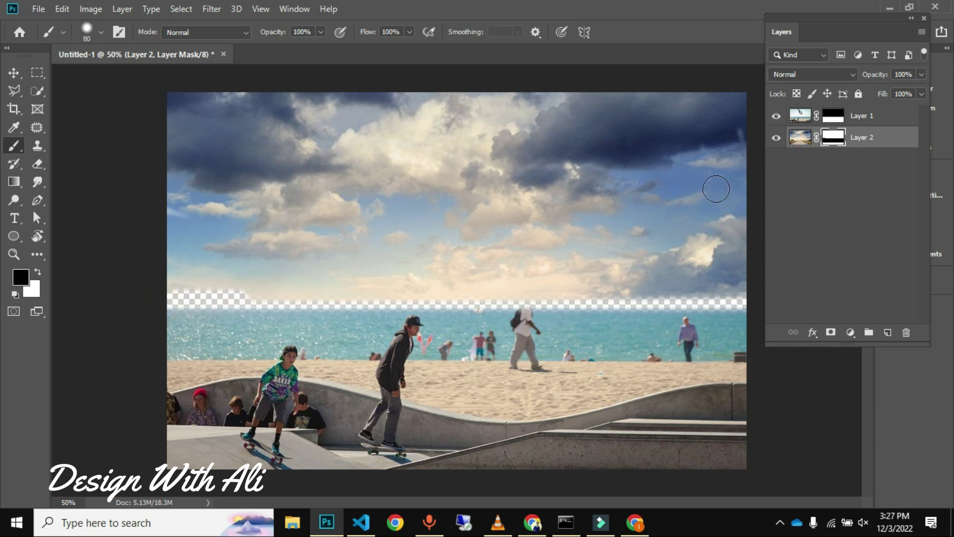
pyautogui.press('x')
pyautogui.moveTo(151, 303)
pyautogui.mouseDown()
pyautogui.moveTo(817, 295)
pyautogui.moveTo(739, 312)
pyautogui.moveTo(369, 316)
pyautogui.mouseUp()
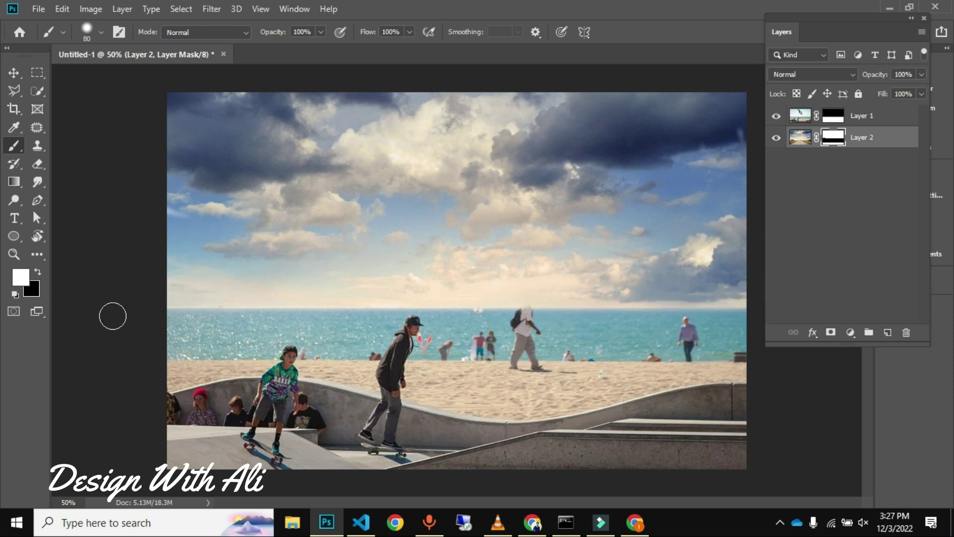
# Reveal the head of the walking man with the backpack by painting white on Layer 1's mask
pyautogui.press('v')
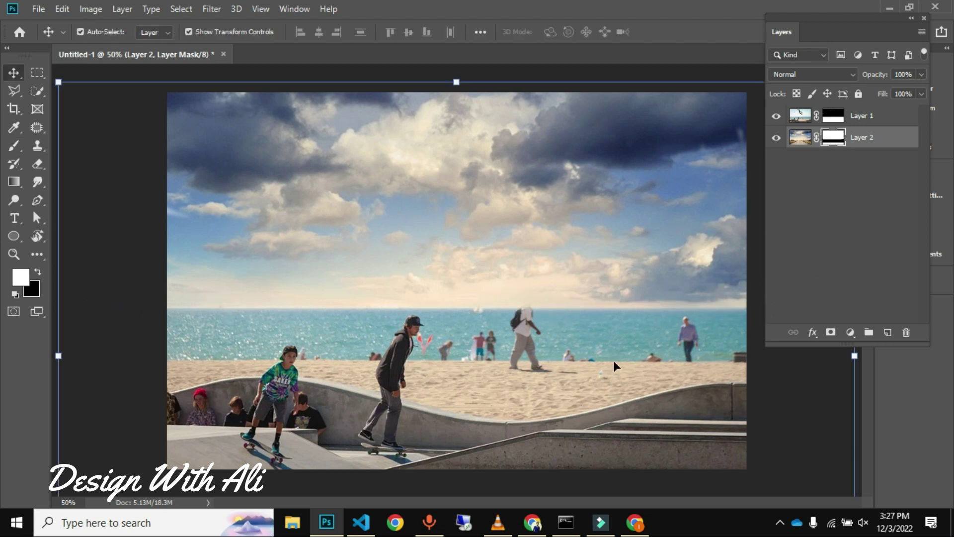
pyautogui.click(533, 347)
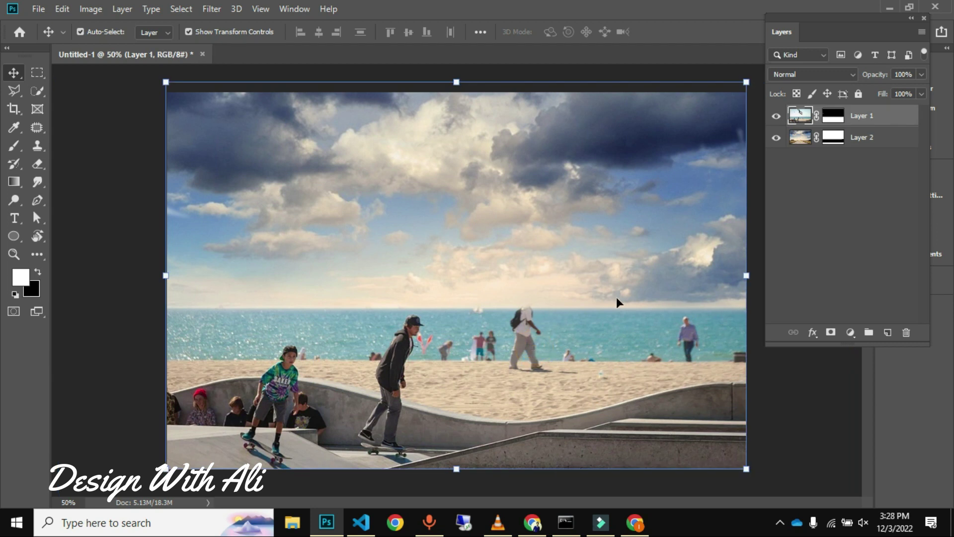
pyautogui.click(834, 115)
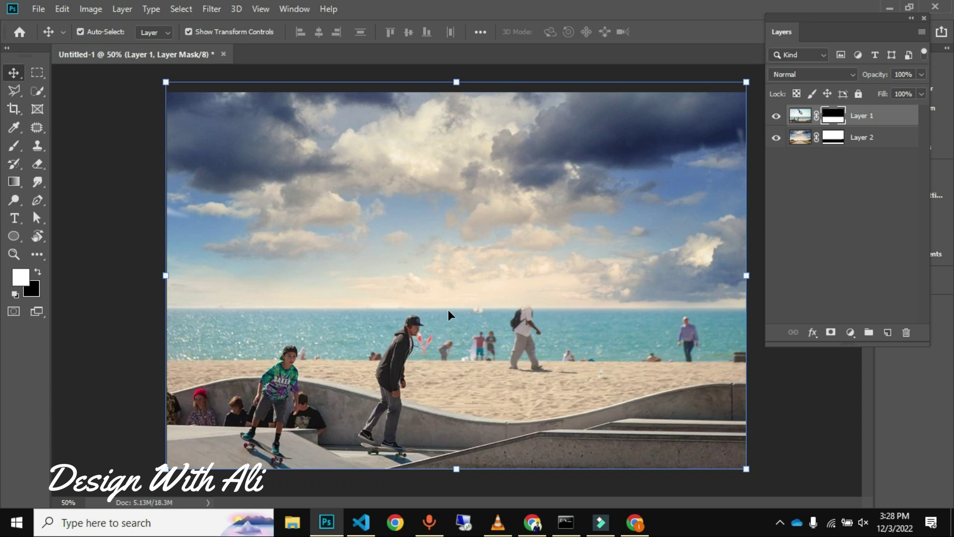
pyautogui.press('b')
pyautogui.moveTo(522, 304)
pyautogui.mouseDown()
pyautogui.moveTo(528, 311)
pyautogui.moveTo(517, 284)
pyautogui.moveTo(596, 315)
pyautogui.moveTo(495, 326)
pyautogui.mouseUp()
# Remove the pale halo around the walking man's head by painting black on Layer 1's mask with a 30 px brush
pyautogui.press('z')
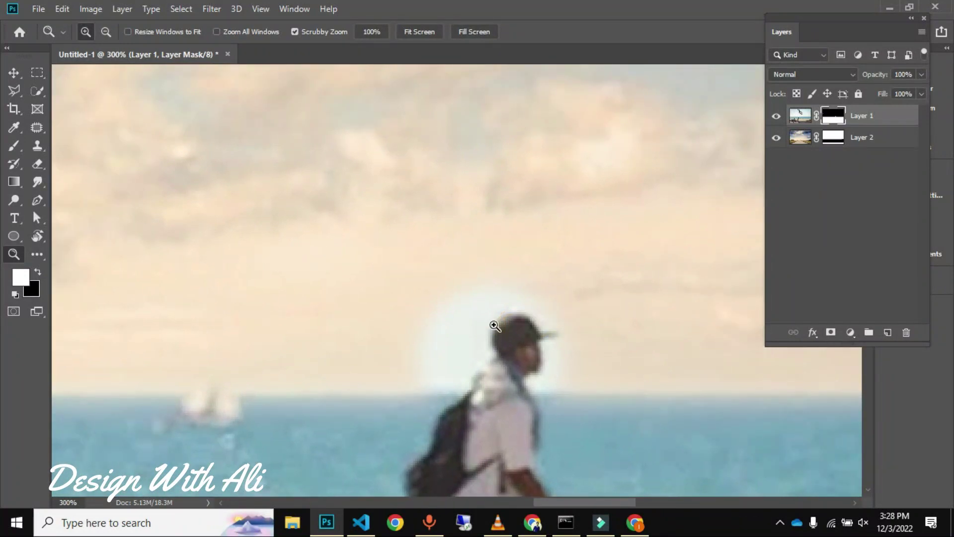
pyautogui.press('x')
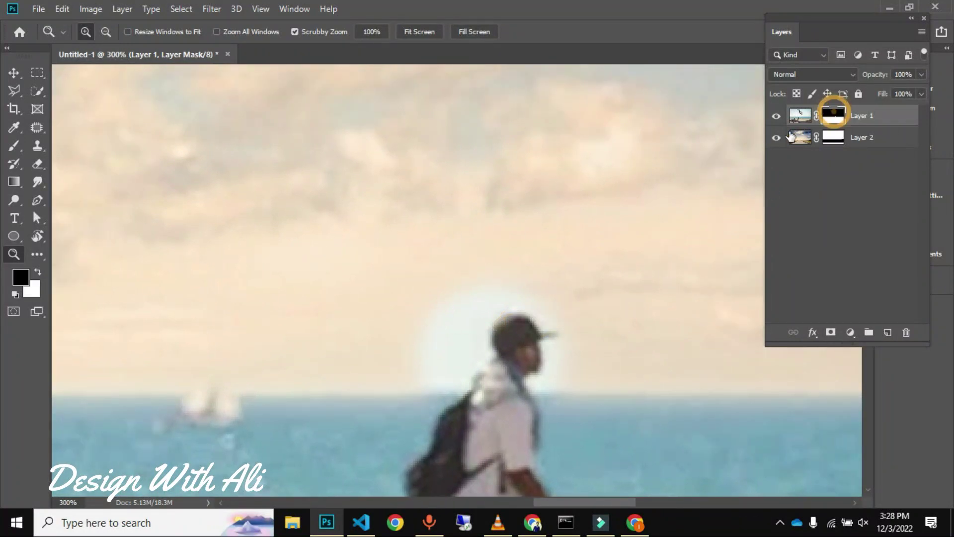
pyautogui.press('b')
pyautogui.press('[')
pyautogui.press('[')
pyautogui.press('[')
pyautogui.press('[')
pyautogui.press('[')
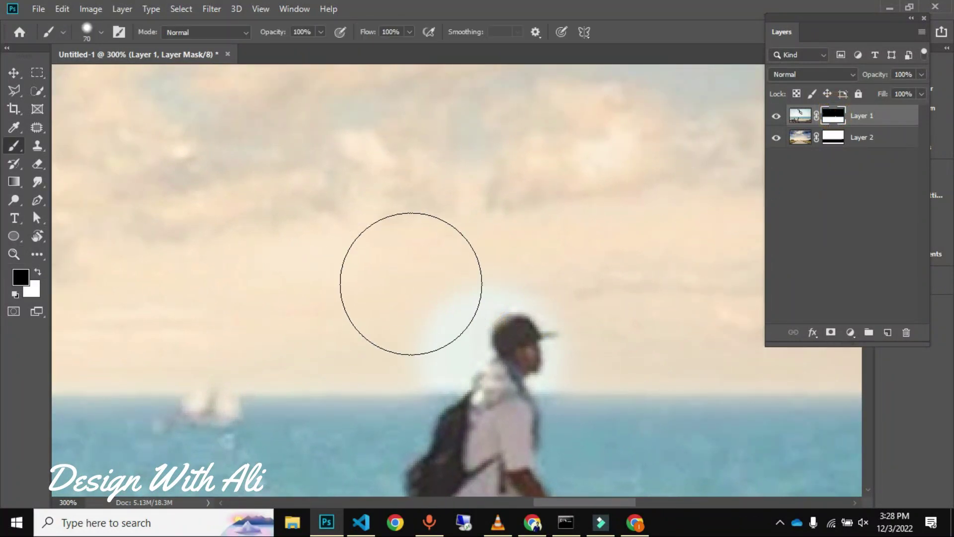
pyautogui.moveTo(436, 345)
pyautogui.mouseDown()
pyautogui.moveTo(462, 305)
pyautogui.moveTo(436, 370)
pyautogui.moveTo(483, 273)
pyautogui.moveTo(586, 337)
pyautogui.moveTo(573, 383)
pyautogui.moveTo(595, 310)
pyautogui.mouseUp()
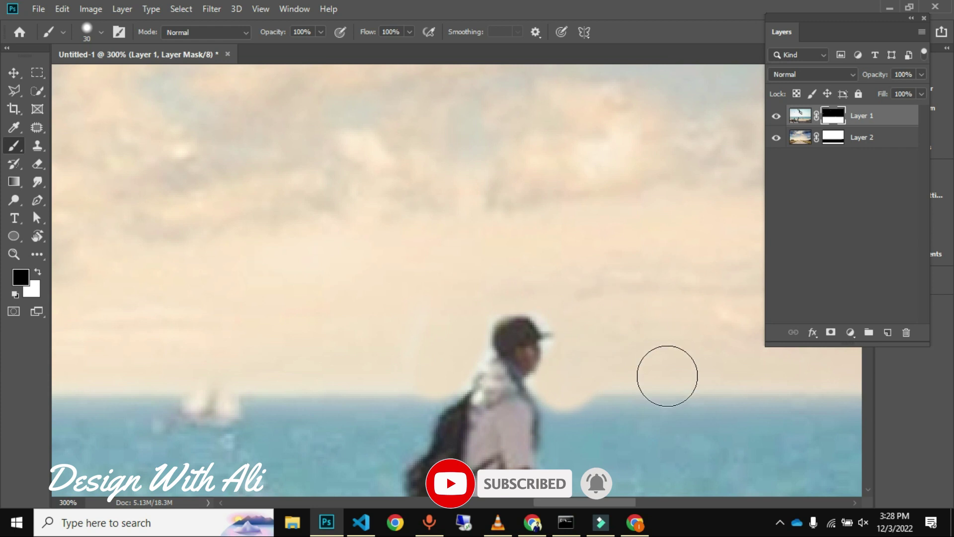
pyautogui.hotkey('ctrl', 'z')
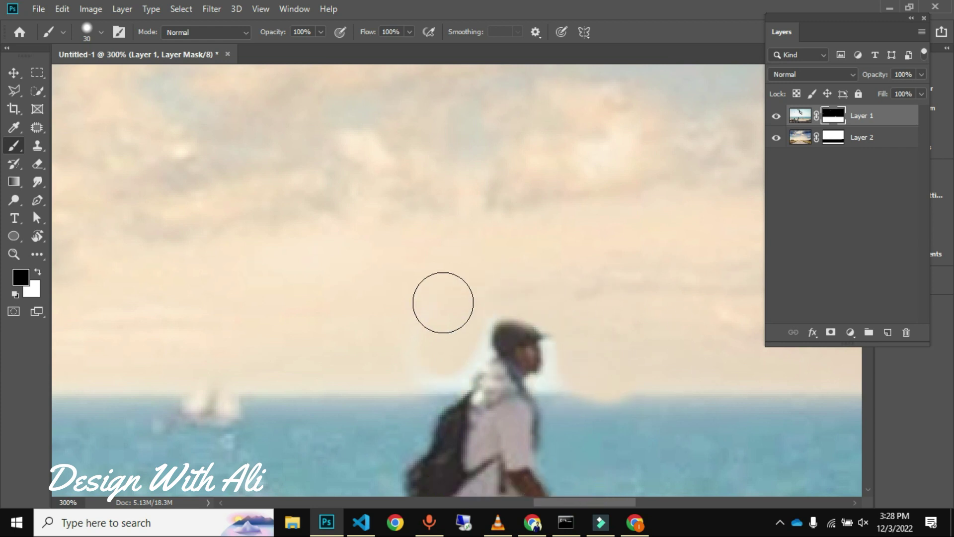
pyautogui.keyDown('ctrl'); pyautogui.moveTo(406, 297); pyautogui.dragTo(421, 298); pyautogui.keyUp('ctrl')
pyautogui.hotkey('ctrl', '0')
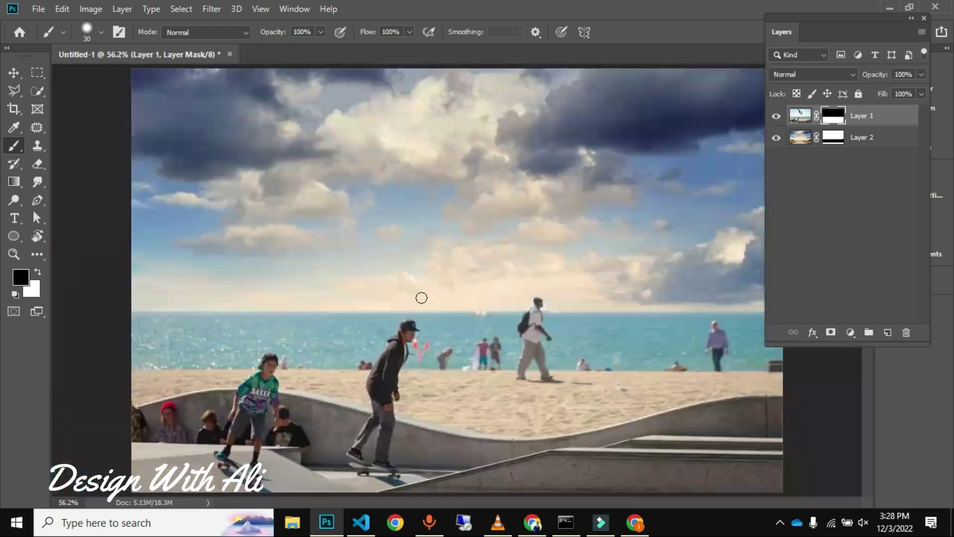
# Reposition Layer 2's cloudy sky slightly behind the beach scene
pyautogui.press('v')
pyautogui.click(829, 427)
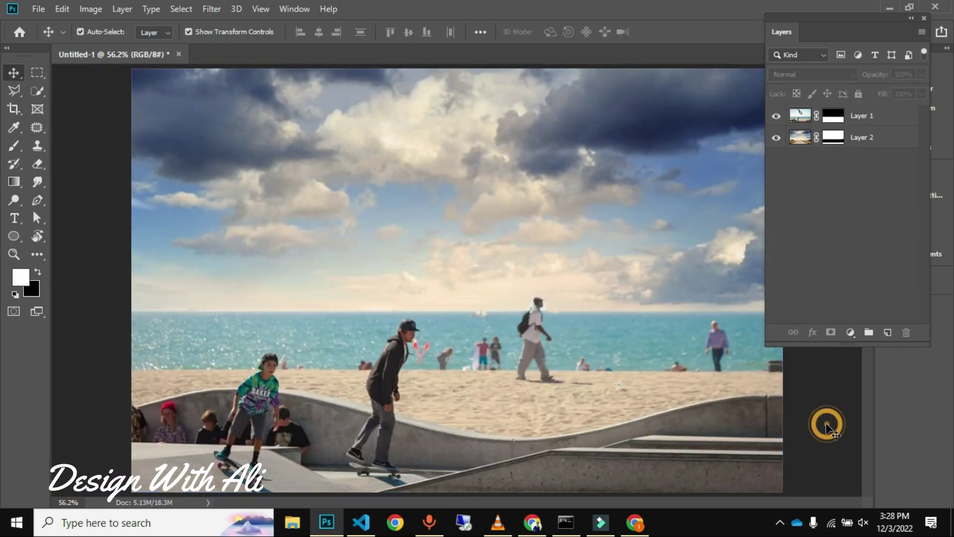
pyautogui.moveTo(428, 162); pyautogui.dragTo(445, 173)
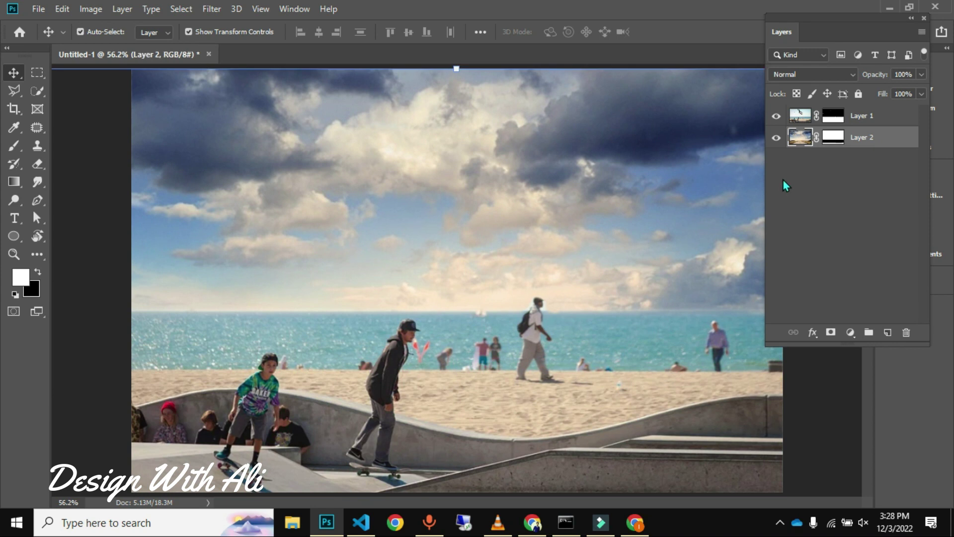
pyautogui.click(817, 178)
pyautogui.moveTo(846, 33); pyautogui.dragTo(876, 23)
# Delete the skateboarding and sky layers, leaving only a new empty layer in the document
pyautogui.moveTo(565, 329); pyautogui.dragTo(567, 207)
pyautogui.moveTo(550, 257); pyautogui.dragTo(548, 281)
pyautogui.press('Delete')
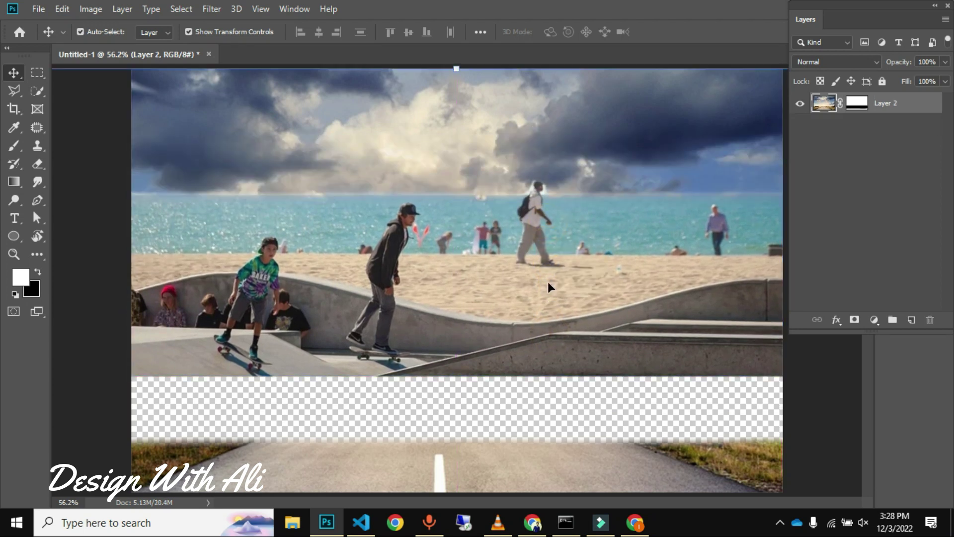
pyautogui.click(532, 252)
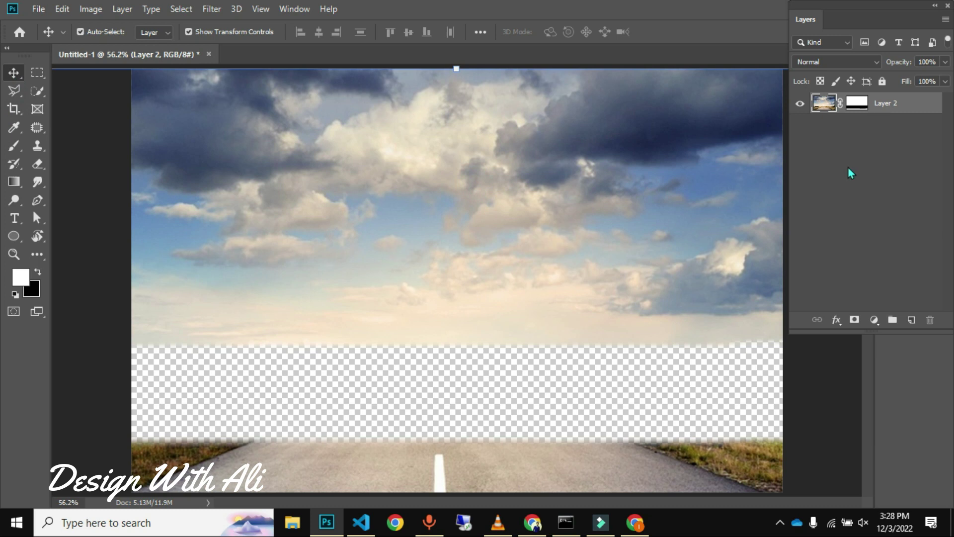
pyautogui.click(912, 320)
pyautogui.moveTo(867, 125); pyautogui.dragTo(932, 324)
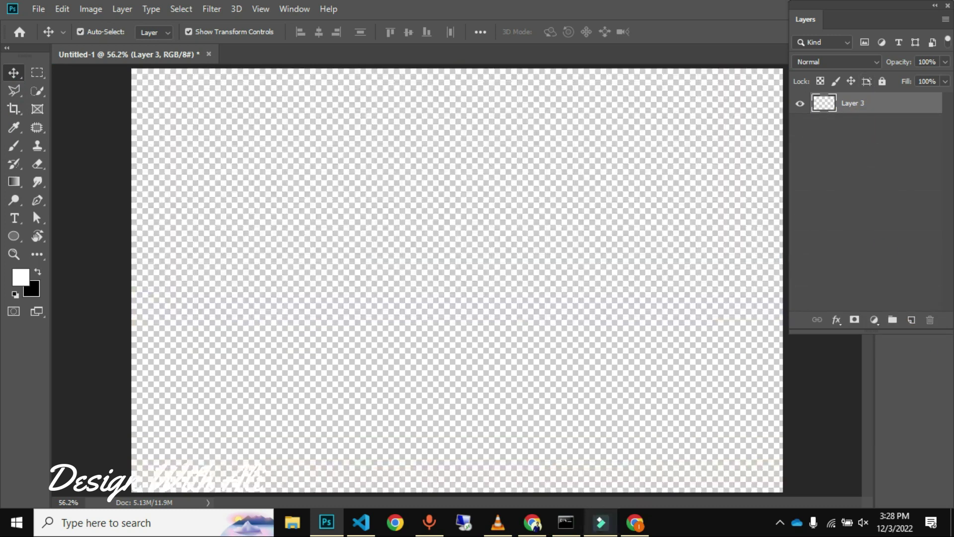
# Switch to Chrome and dismiss the Google sign-in prompt on the Pixabay page to look for another photo
pyautogui.click(534, 522)
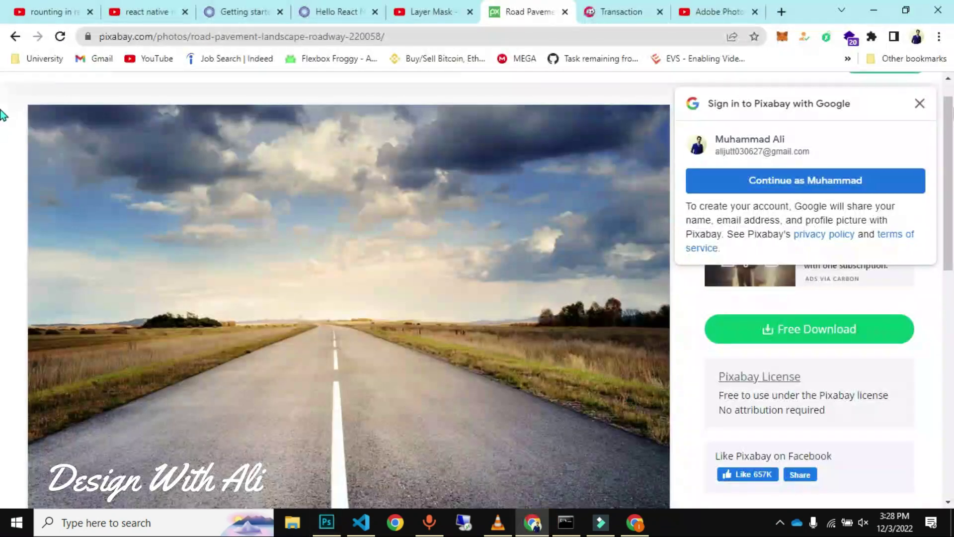
pyautogui.click(919, 104)
pyautogui.scroll(-5, 2, 217)
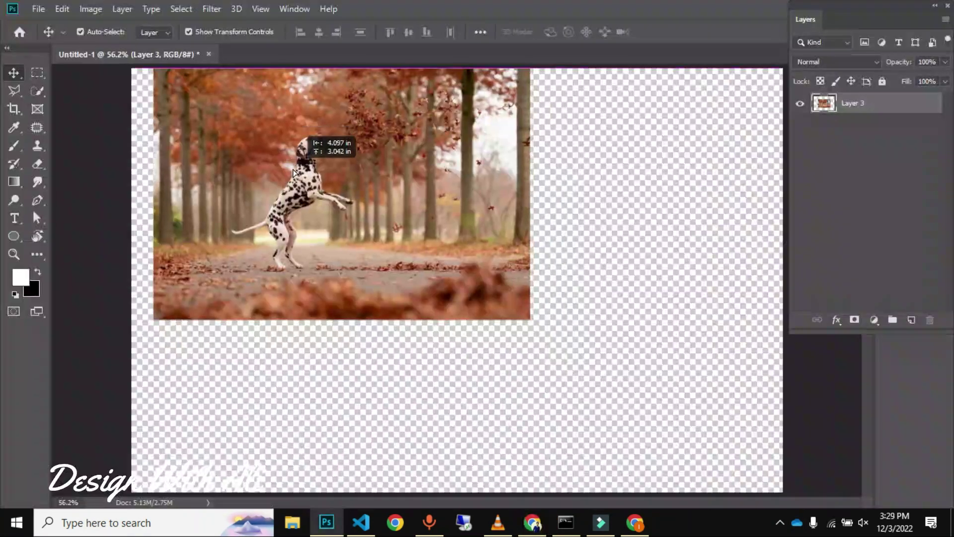
# Scale the pasted dalmatian photo on Layer 3 to 152.75% and center it on the canvas
pyautogui.moveTo(298, 138); pyautogui.dragTo(365, 155)
pyautogui.moveTo(590, 343); pyautogui.dragTo(783, 471)
pyautogui.moveTo(544, 366); pyautogui.dragTo(494, 359)
pyautogui.click(78, 102)
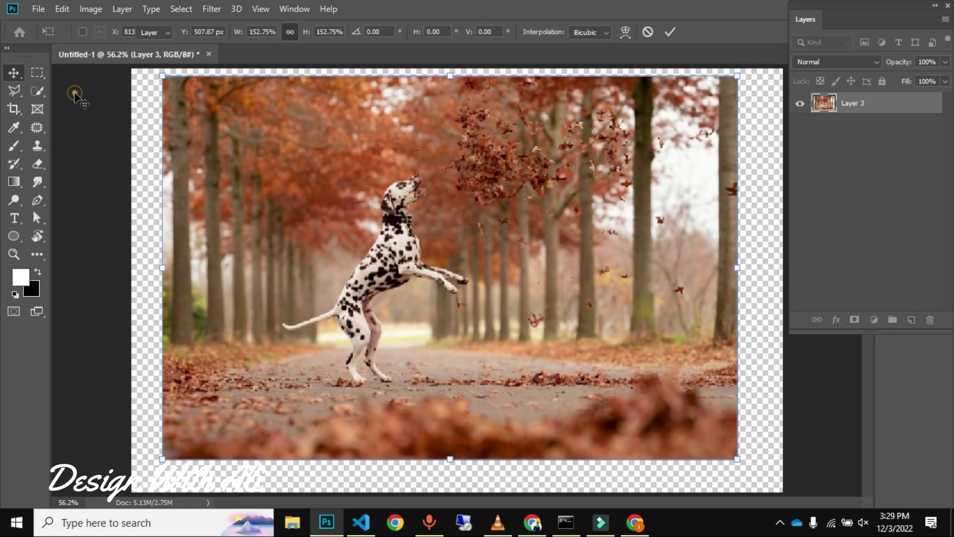
pyautogui.moveTo(494, 207); pyautogui.dragTo(492, 230)
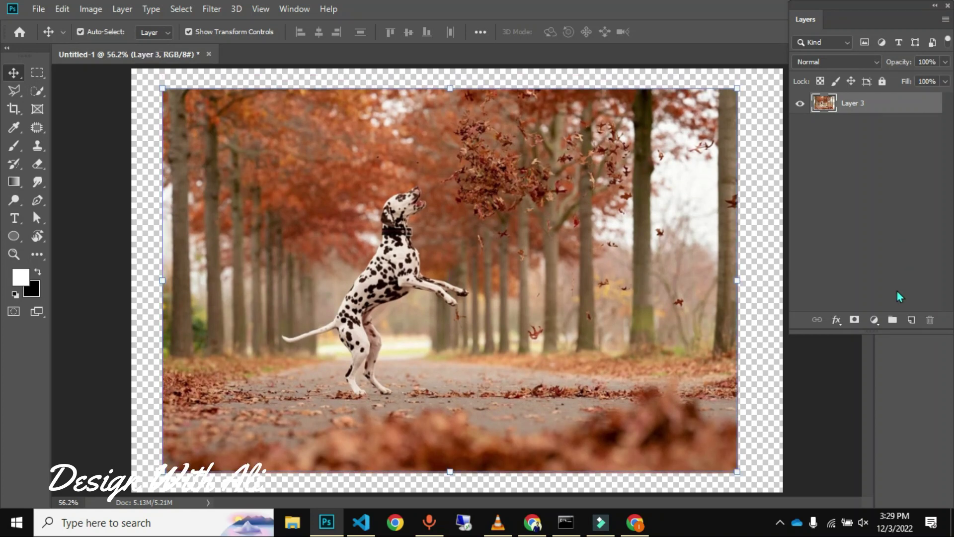
# Add a blank white layer mask to the dalmatian photo on Layer 3
pyautogui.click(855, 320)
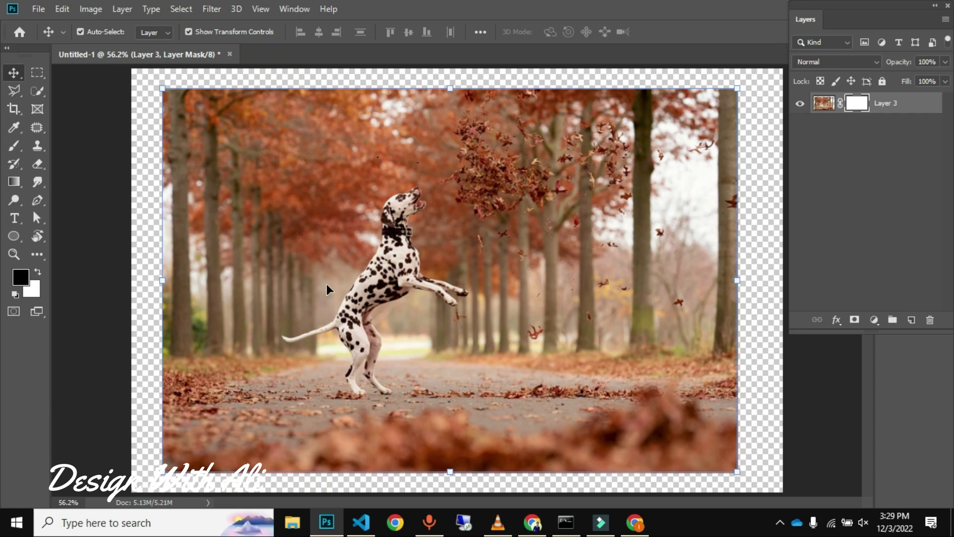
pyautogui.press('z')
pyautogui.click(407, 229)
pyautogui.moveTo(391, 269); pyautogui.dragTo(367, 247)
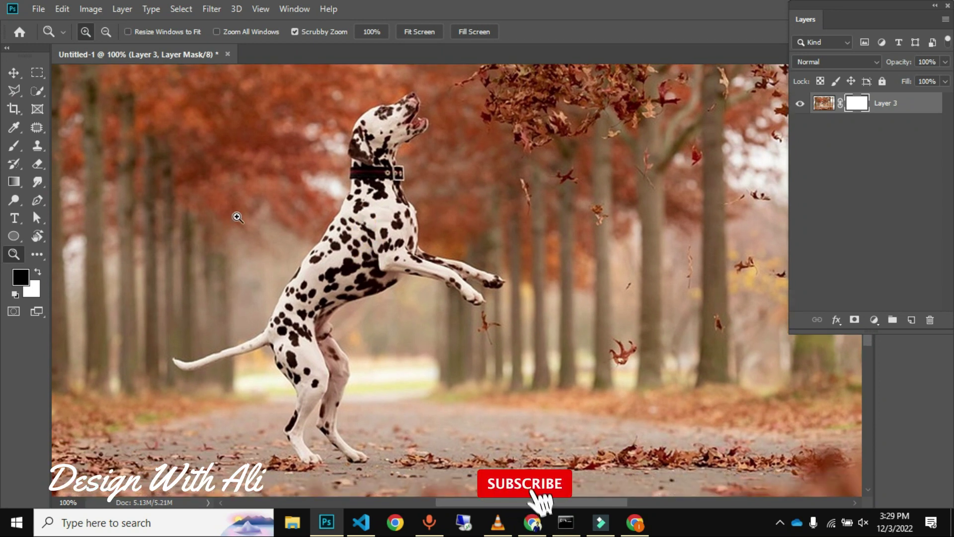
pyautogui.hotkey('ctrl', '0')
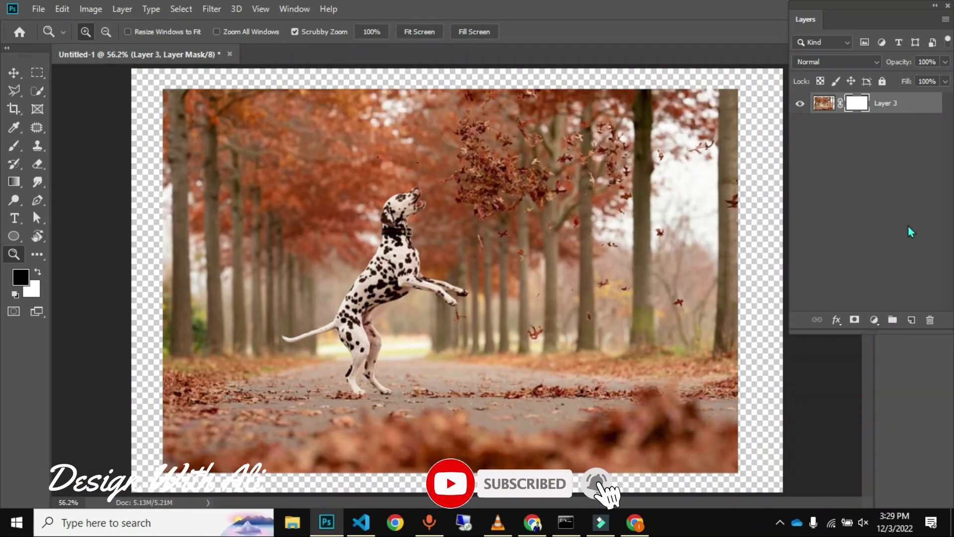
# Add a new layer below the dalmatian photo, fill it with black, and make the photo layer active again
pyautogui.click(912, 319)
pyautogui.moveTo(896, 103); pyautogui.dragTo(893, 148)
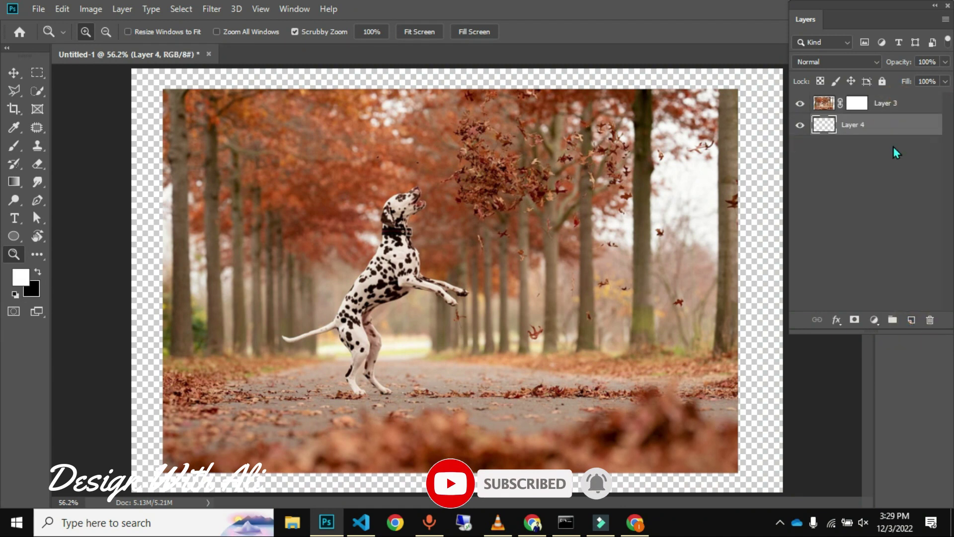
pyautogui.hotkey('ctrl', 'BackSpace')
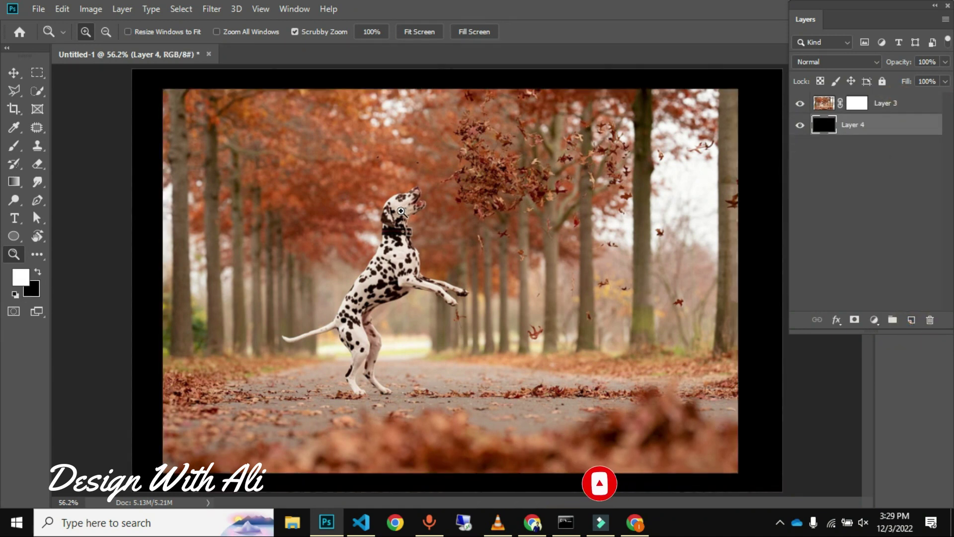
pyautogui.press('v')
pyautogui.click(395, 215)
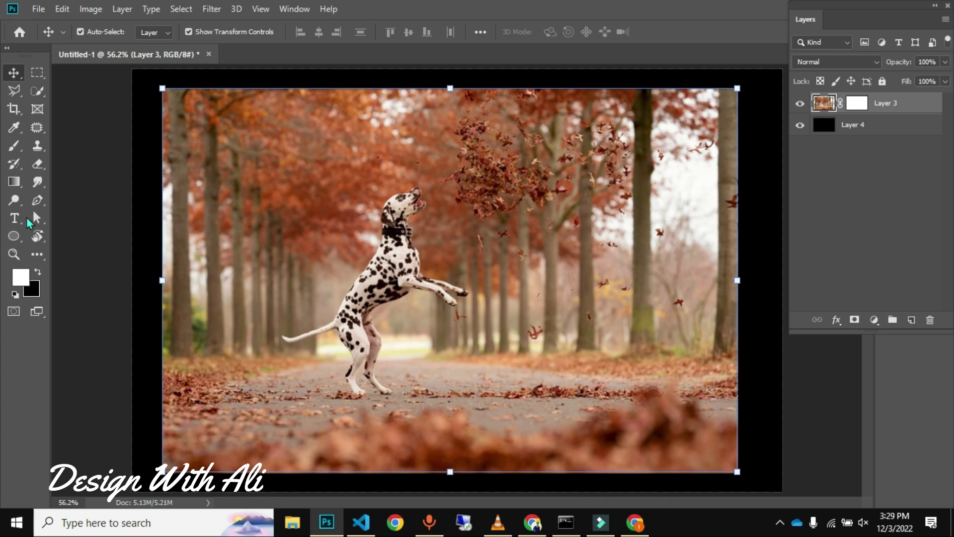
# Try to select the dalmatian by brushing over its head, body and tail with the Quick Selection tool
pyautogui.click(38, 91)
pyautogui.moveTo(416, 199); pyautogui.dragTo(396, 226)
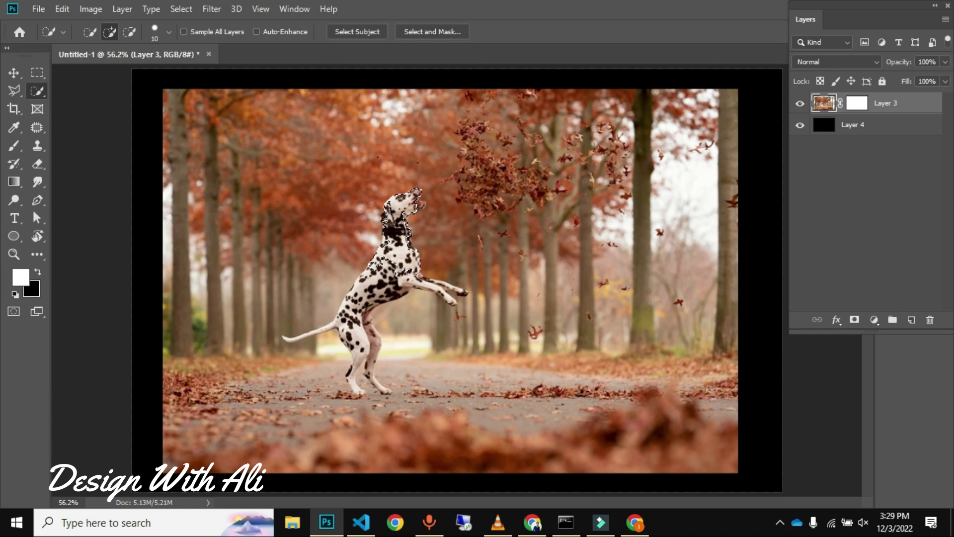
pyautogui.moveTo(410, 261); pyautogui.dragTo(376, 293)
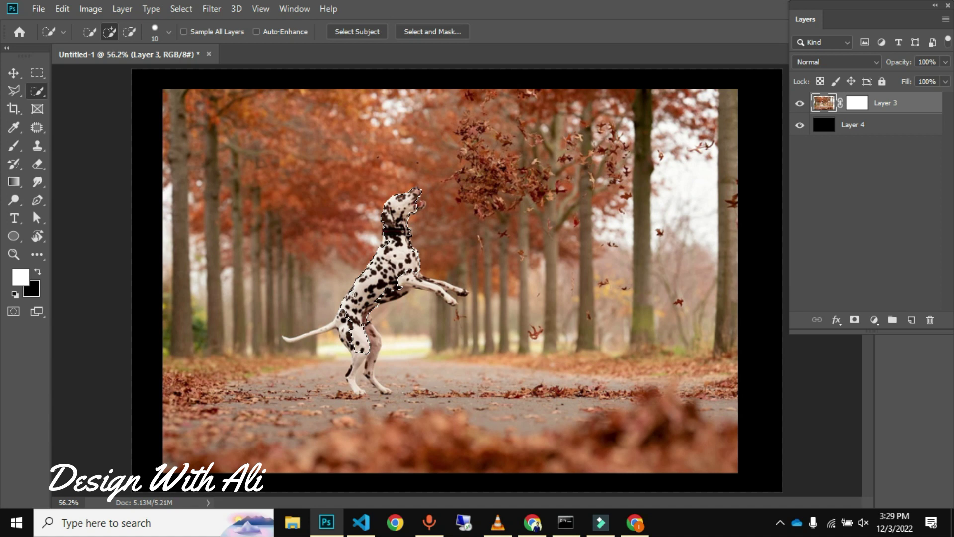
pyautogui.moveTo(321, 326); pyautogui.dragTo(365, 307)
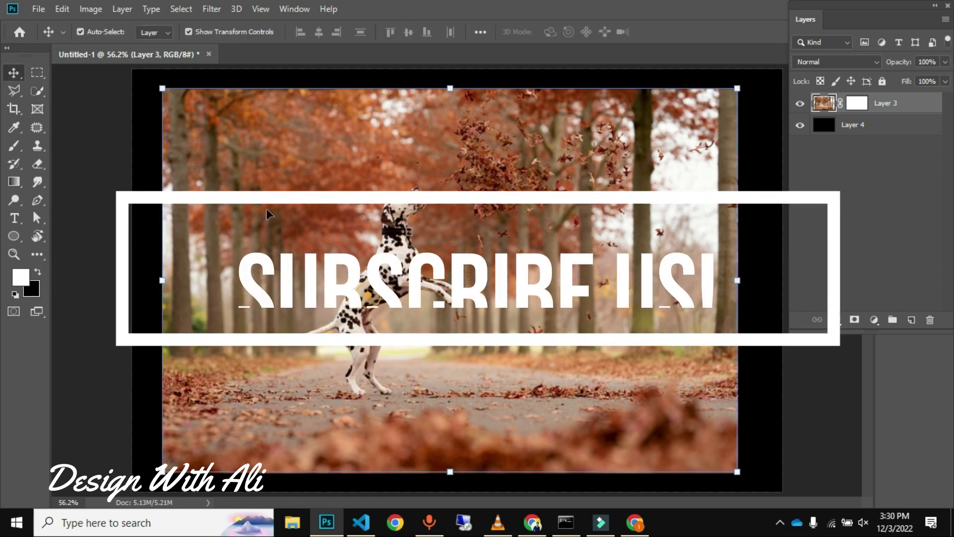
# Select the dalmatian with Select Subject and refine the selection at its hind paw with the Quick Selection tool
pyautogui.click(182, 8)
pyautogui.click(216, 174)
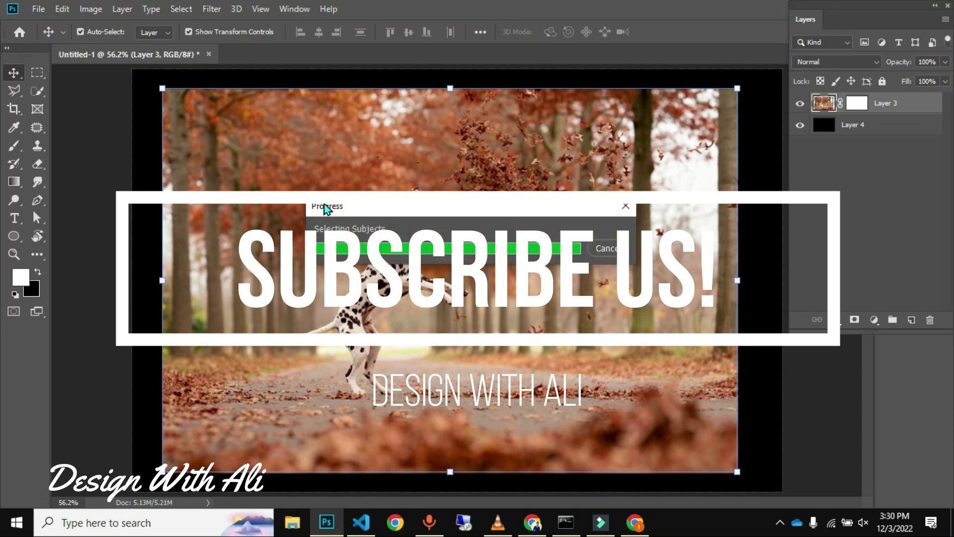
pyautogui.press('w')
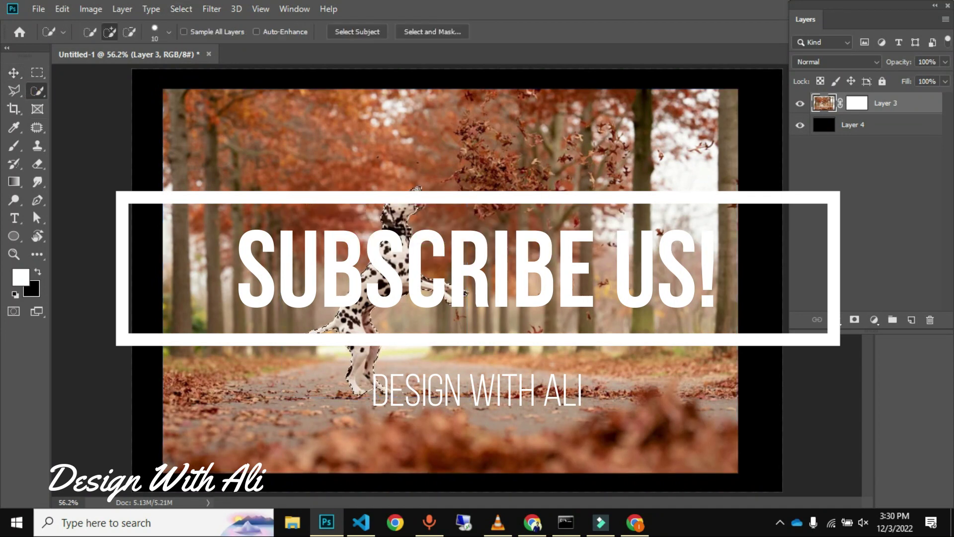
pyautogui.keyDown('alt'); pyautogui.click(359, 390); pyautogui.keyUp('alt')
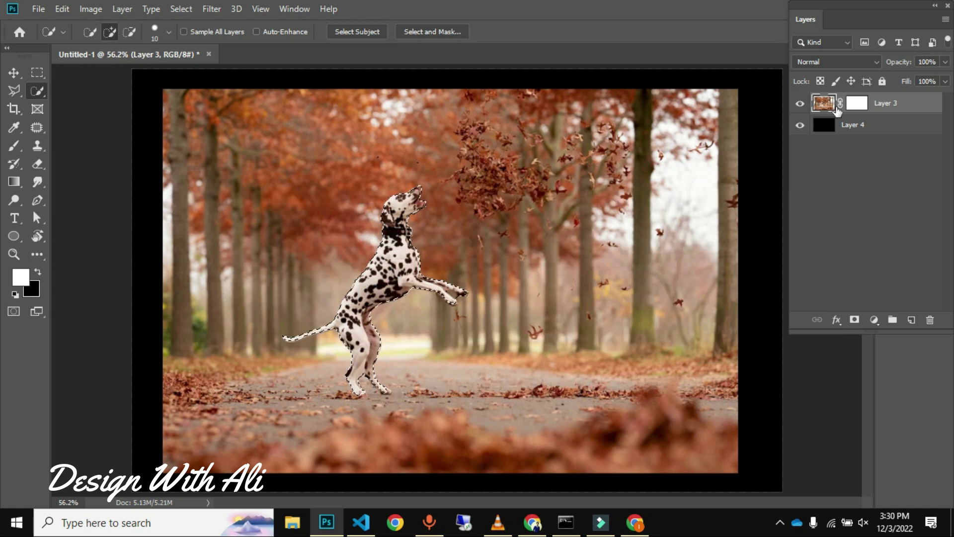
# Delete Layer 3's blank mask and add a new mask from the dalmatian selection to hide the photo's background
pyautogui.click(864, 104)
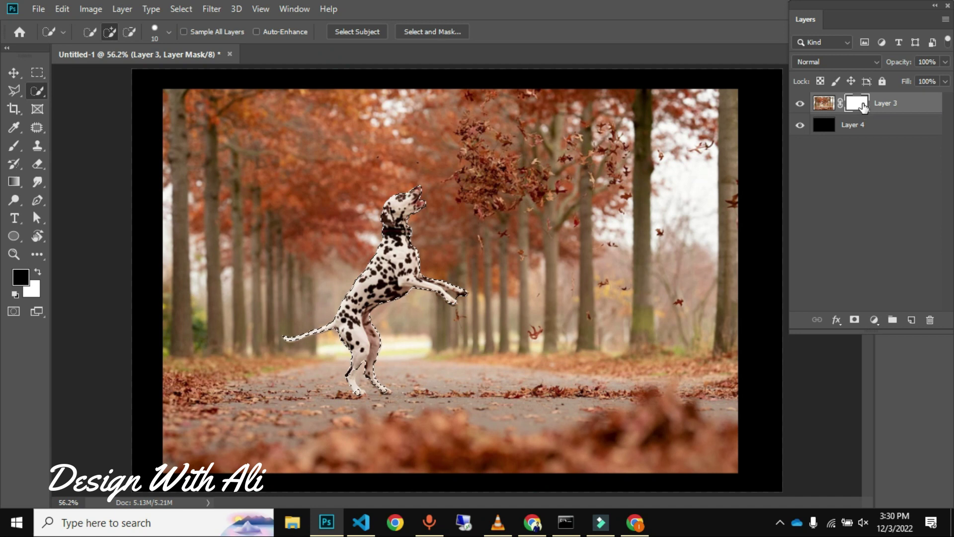
pyautogui.rightClick(863, 105)
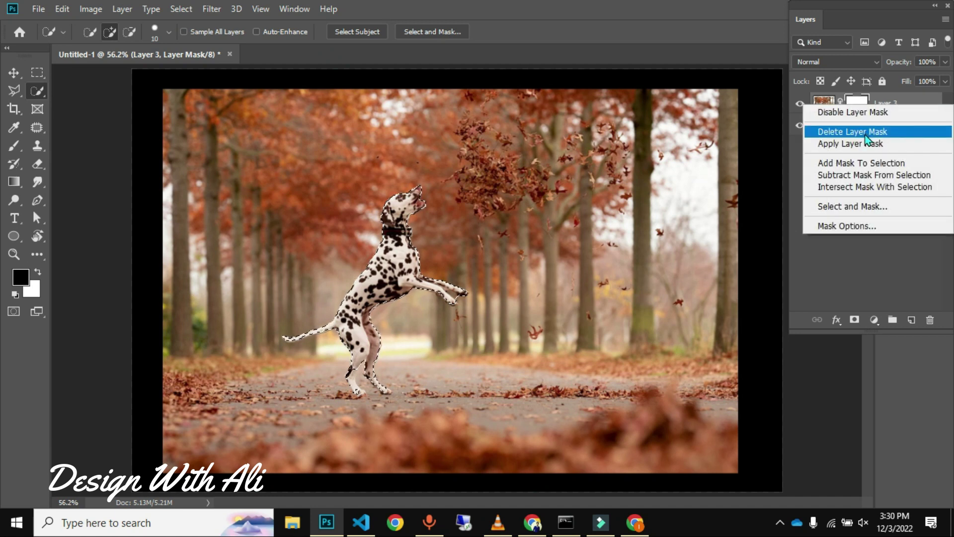
pyautogui.click(869, 144)
pyautogui.hotkey('ctrl', 'z')
pyautogui.rightClick(856, 106)
pyautogui.click(850, 136)
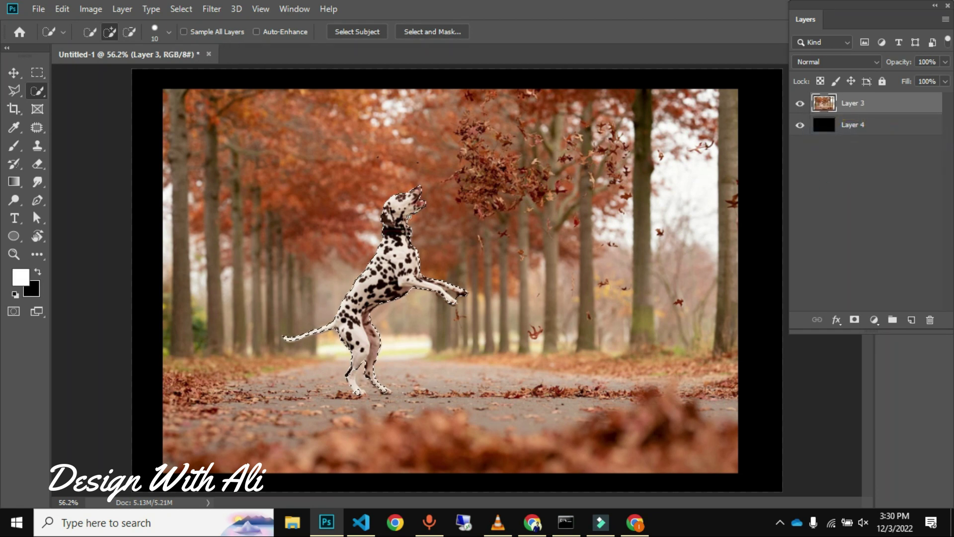
pyautogui.click(854, 319)
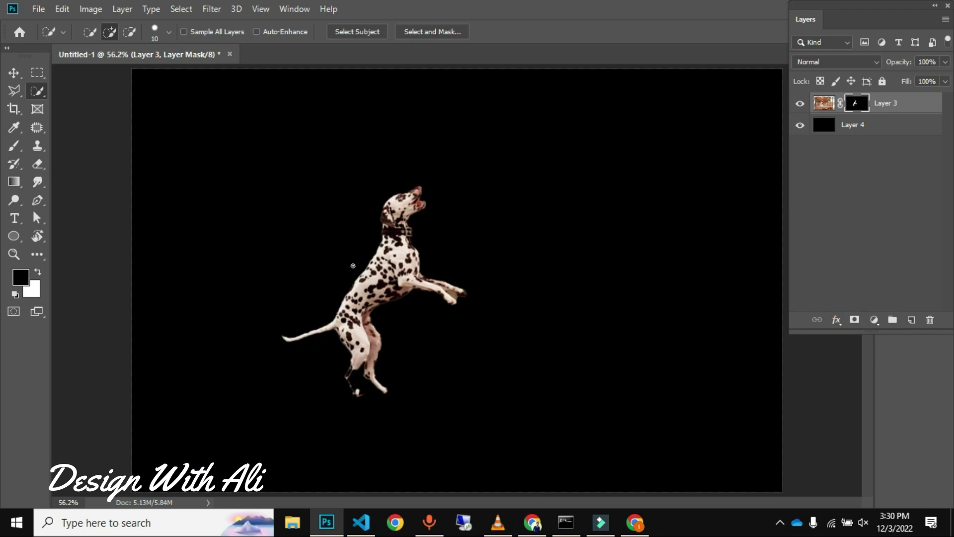
# Move the masked dalmatian slightly to the right on the black background
pyautogui.press('v')
pyautogui.moveTo(404, 281); pyautogui.dragTo(408, 287)
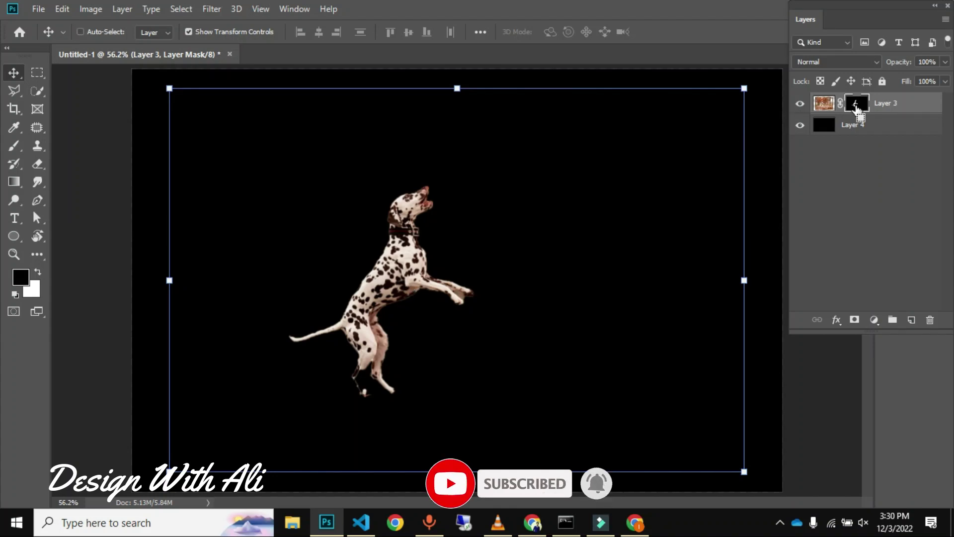
# Invert Layer 3's mask to reveal the background instead of the dog, and invert it back
pyautogui.press('ctrl')
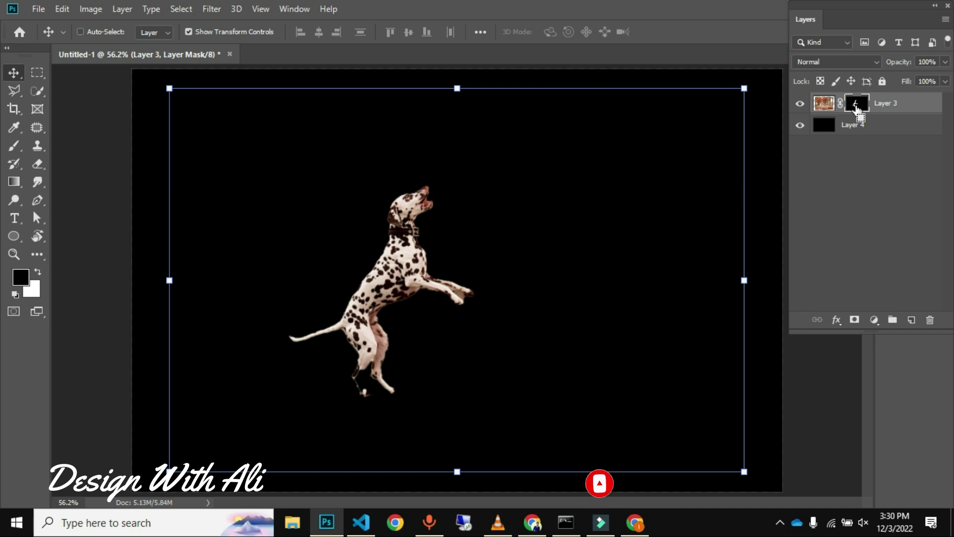
pyautogui.hotkey('ctrl', 'i')
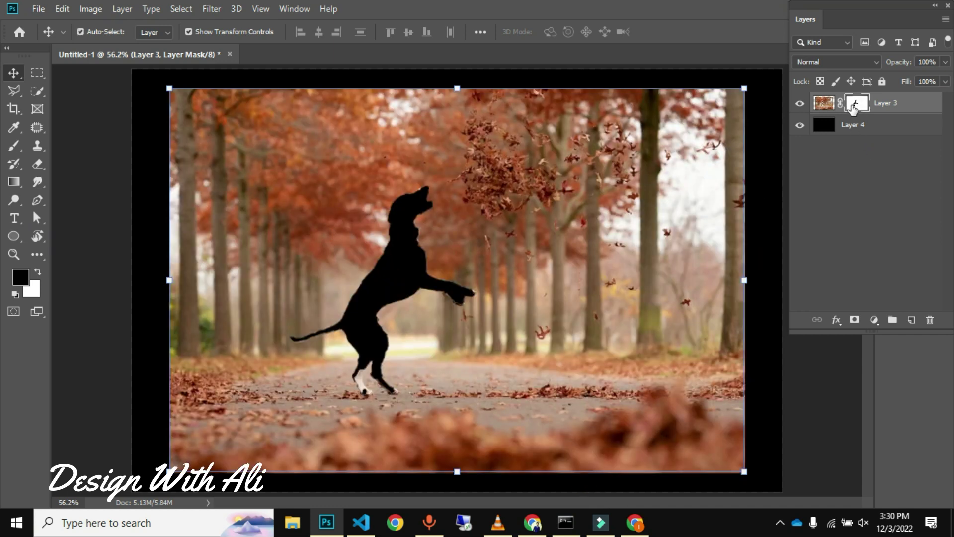
pyautogui.hotkey('ctrl', 'i')
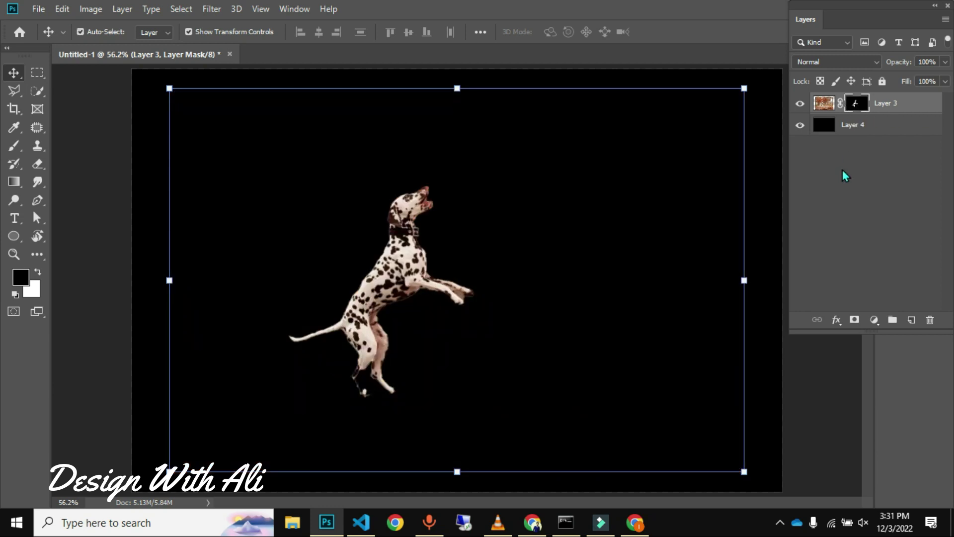
# Invert Layer 3's mask repeatedly to alternate between the dog and its background, ending with the background shown
pyautogui.hotkey('ctrl', 'i')
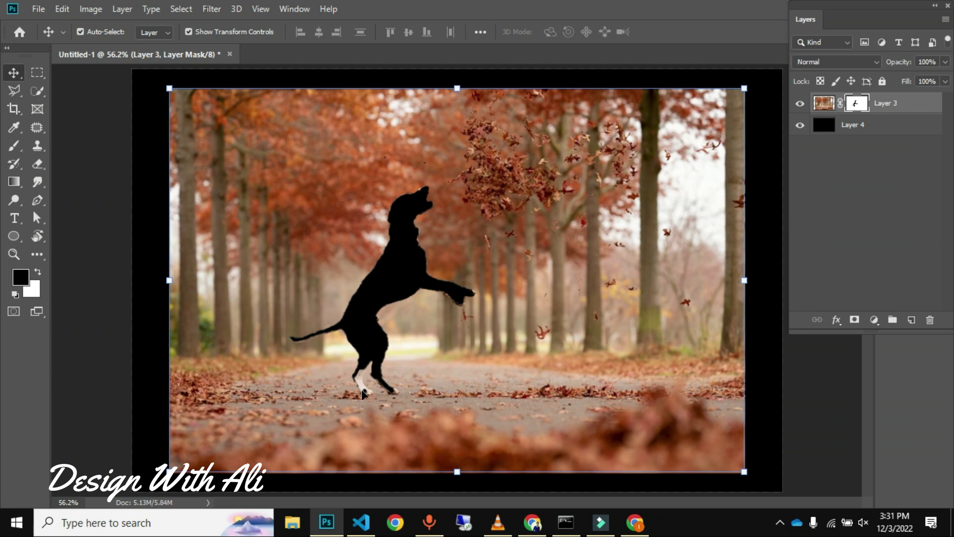
pyautogui.hotkey('ctrl', 'i')
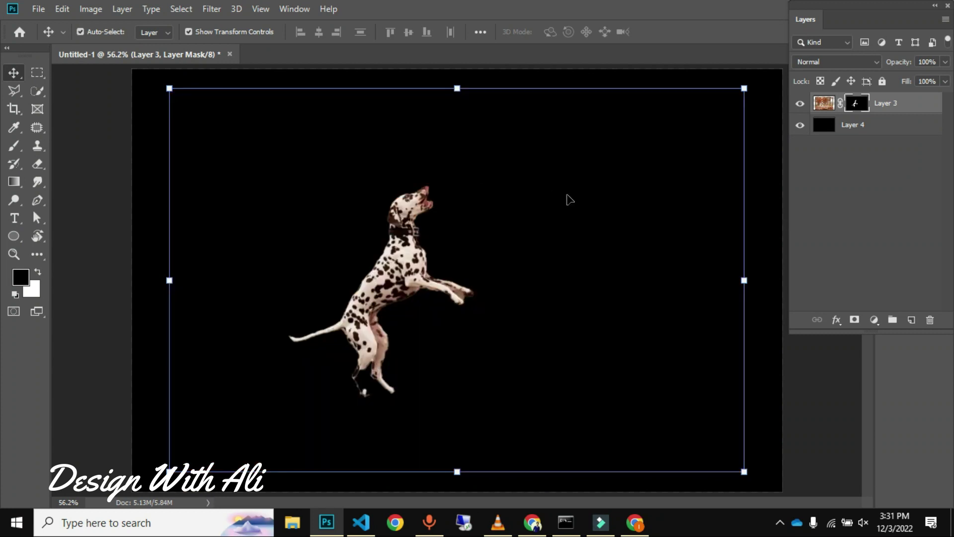
pyautogui.hotkey('ctrl', 'i')
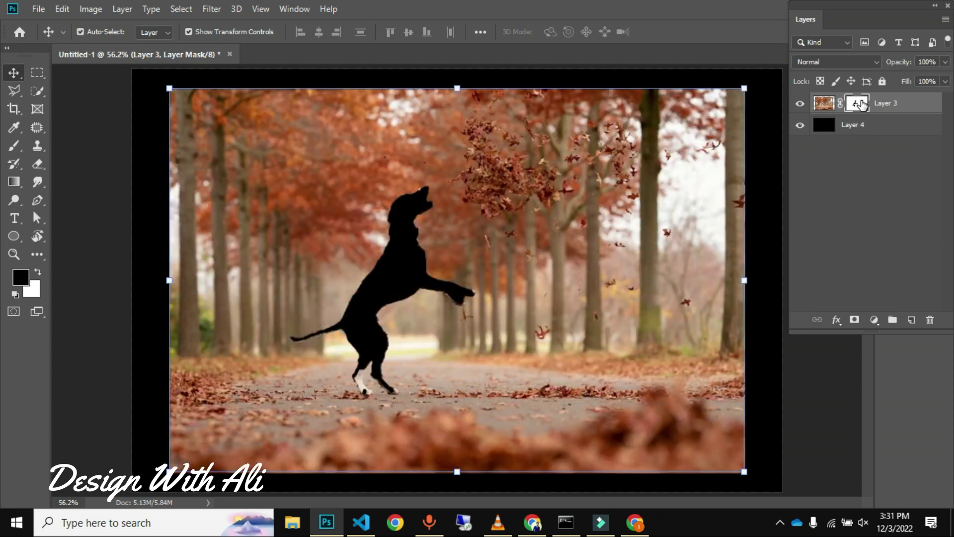
# Delete the masked dalmatian photo layer, leaving only the black layer, and deselect all layers
pyautogui.click(344, 249)
pyautogui.press('Delete')
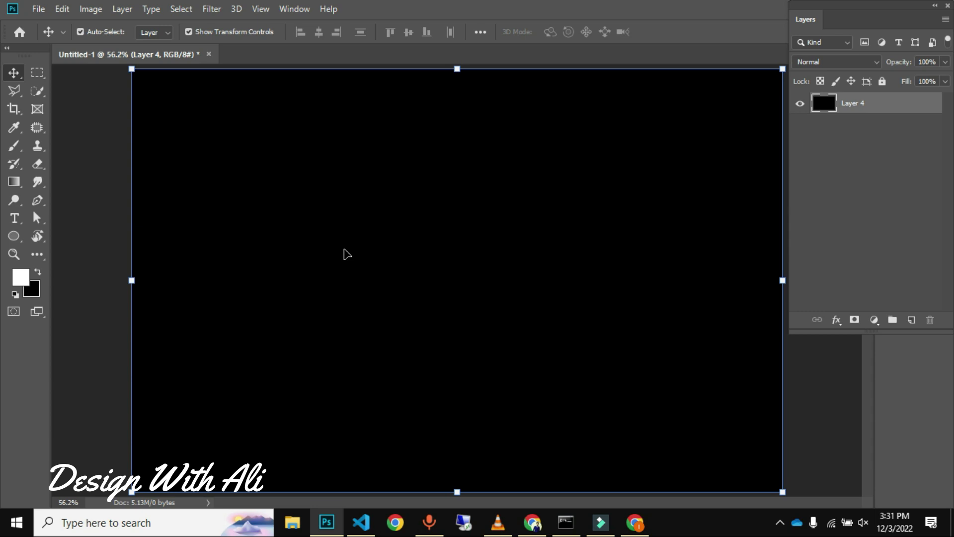
pyautogui.click(87, 135)
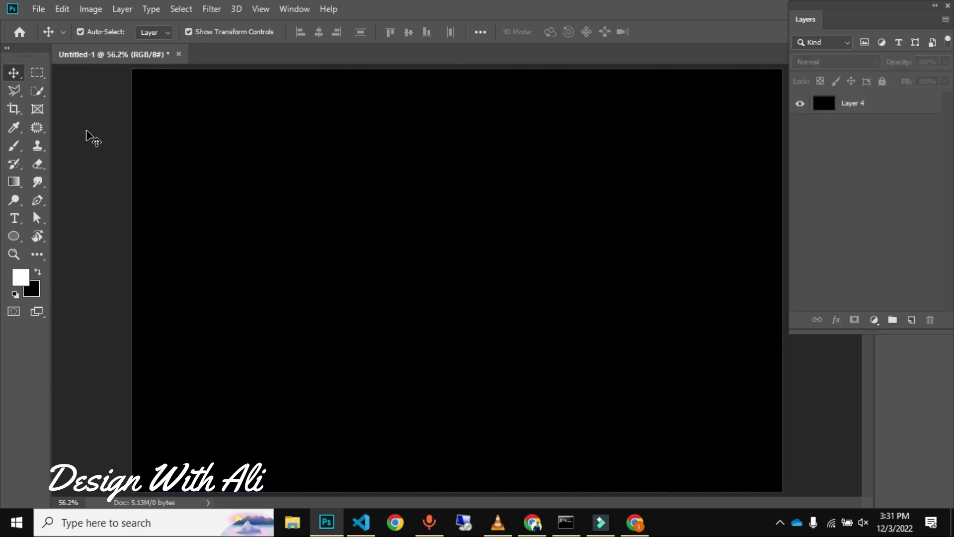
# Zoom the canvas out to 50% and select the black Layer 4 with the Move tool
pyautogui.press('z')
pyautogui.keyDown('alt'); pyautogui.click(419, 213); pyautogui.keyUp('alt')
pyautogui.press('v')
pyautogui.moveTo(424, 213); pyautogui.dragTo(426, 212)
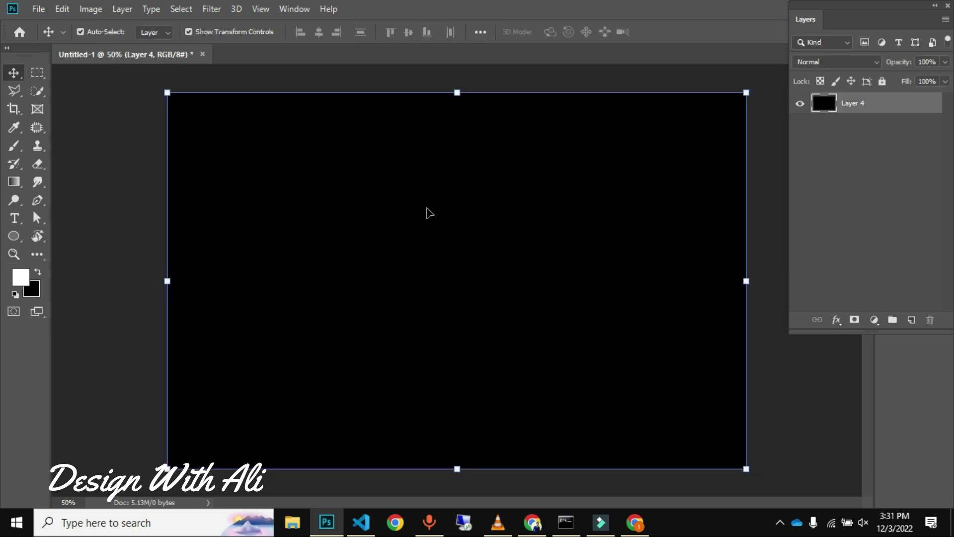